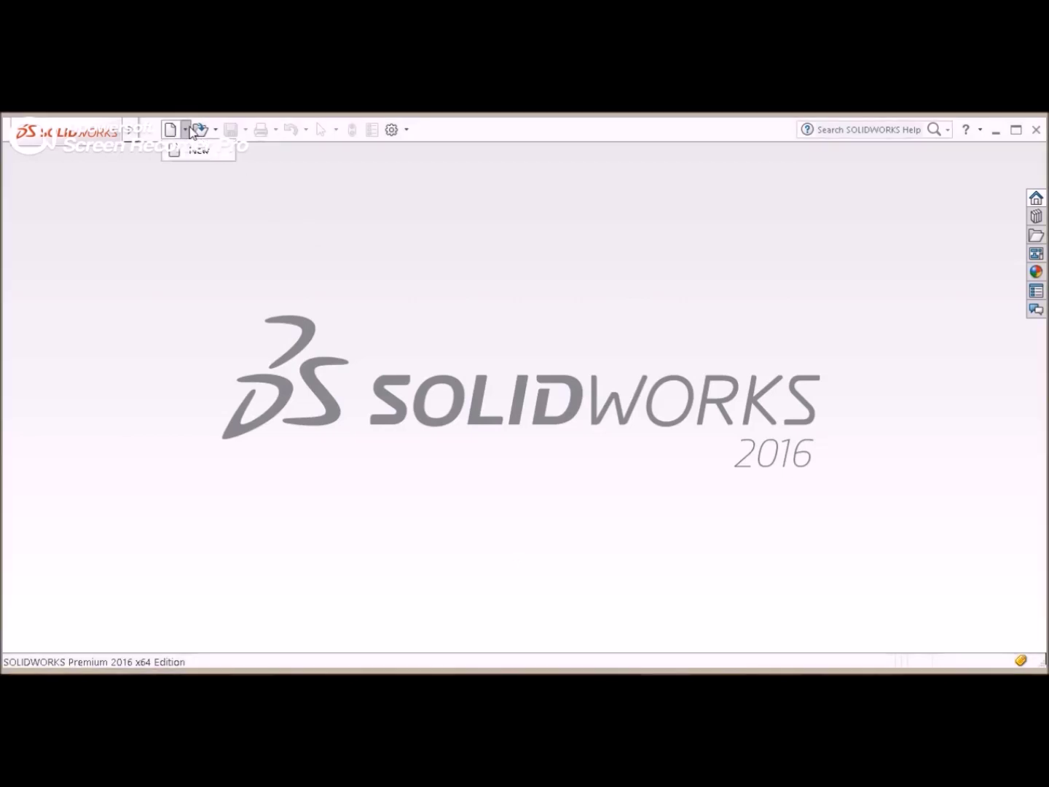
Step: Create a new blank part document, Part1
click(196, 152)
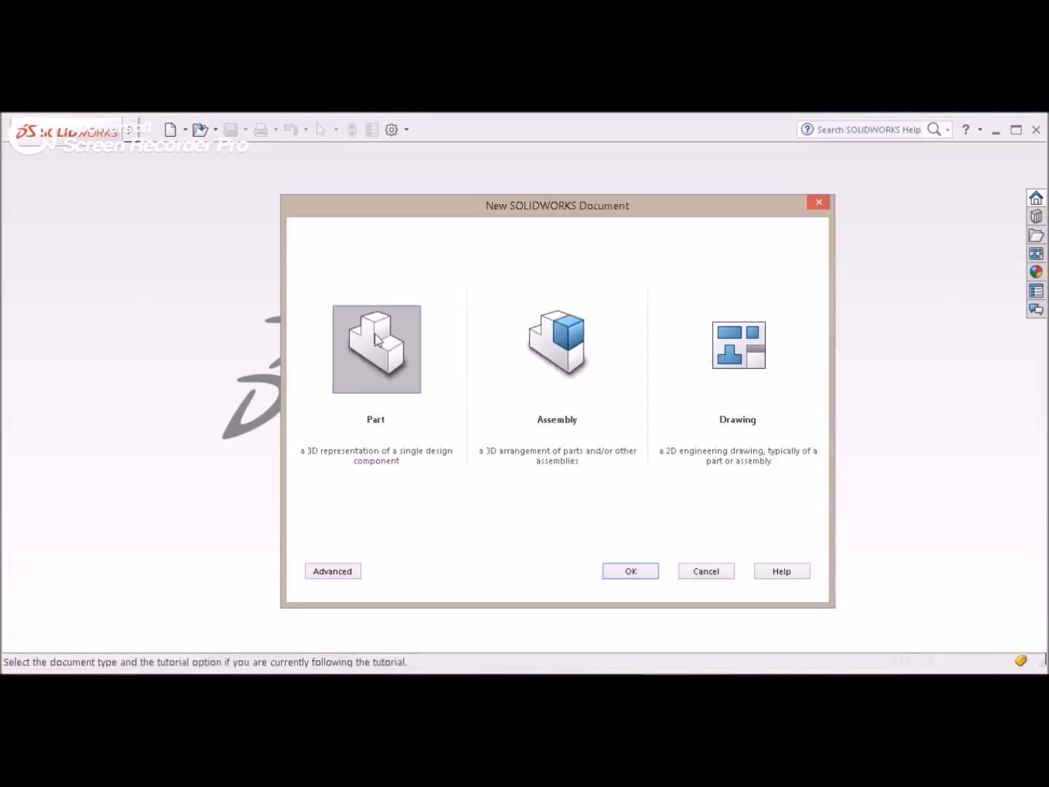
click(640, 570)
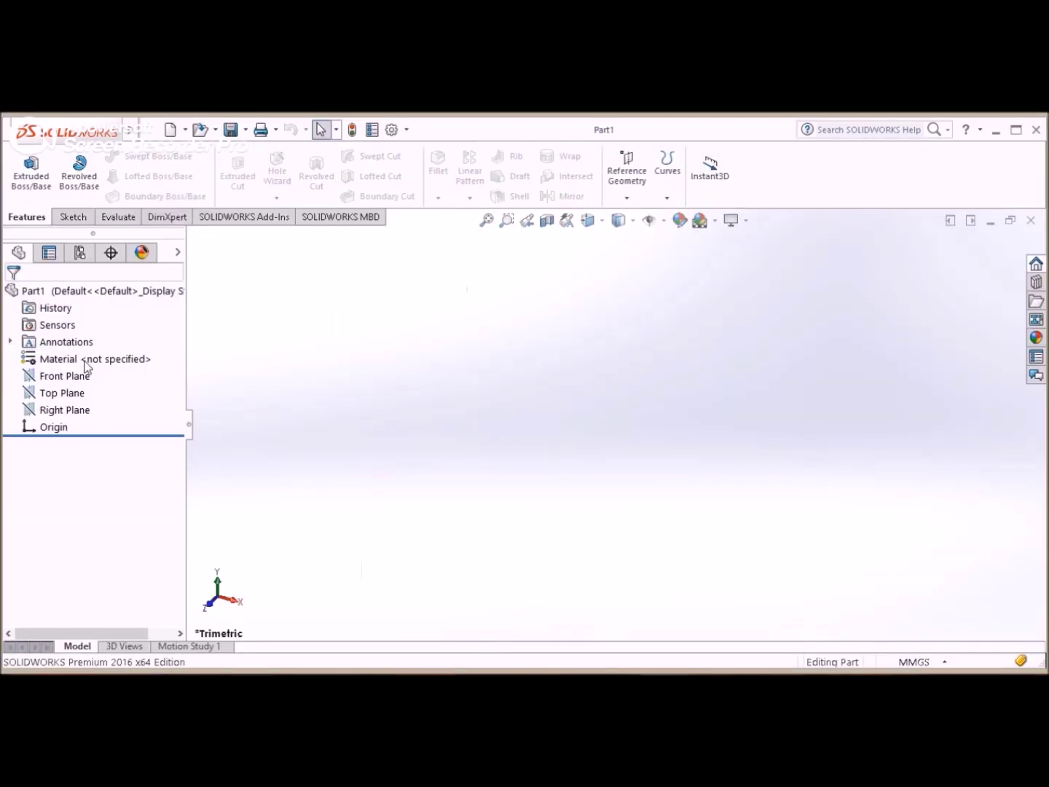
Step: Make the Top Plane visible in the model
right_click(61, 396)
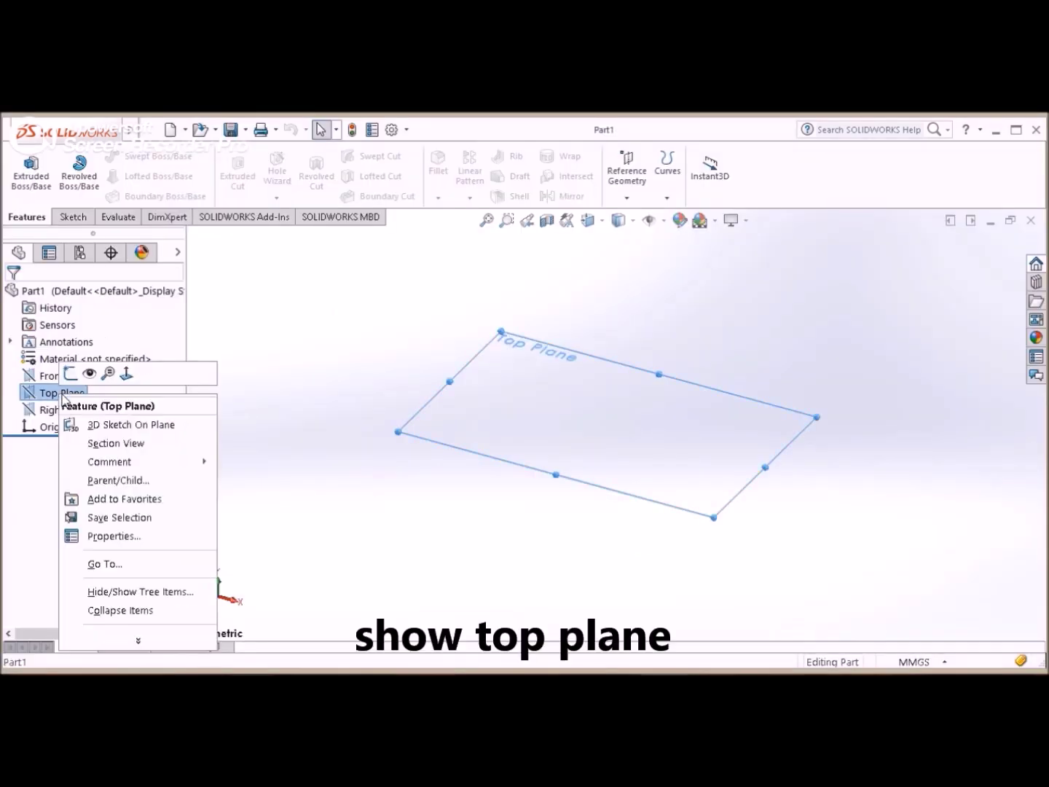
click(89, 374)
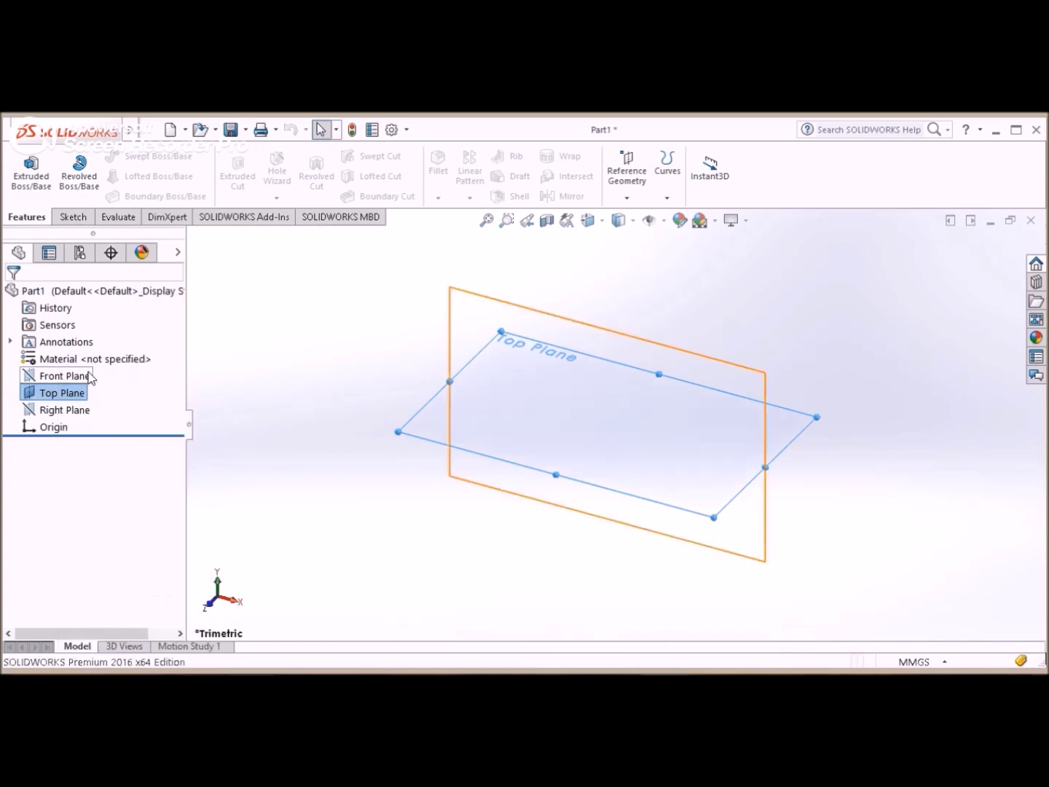
click(371, 483)
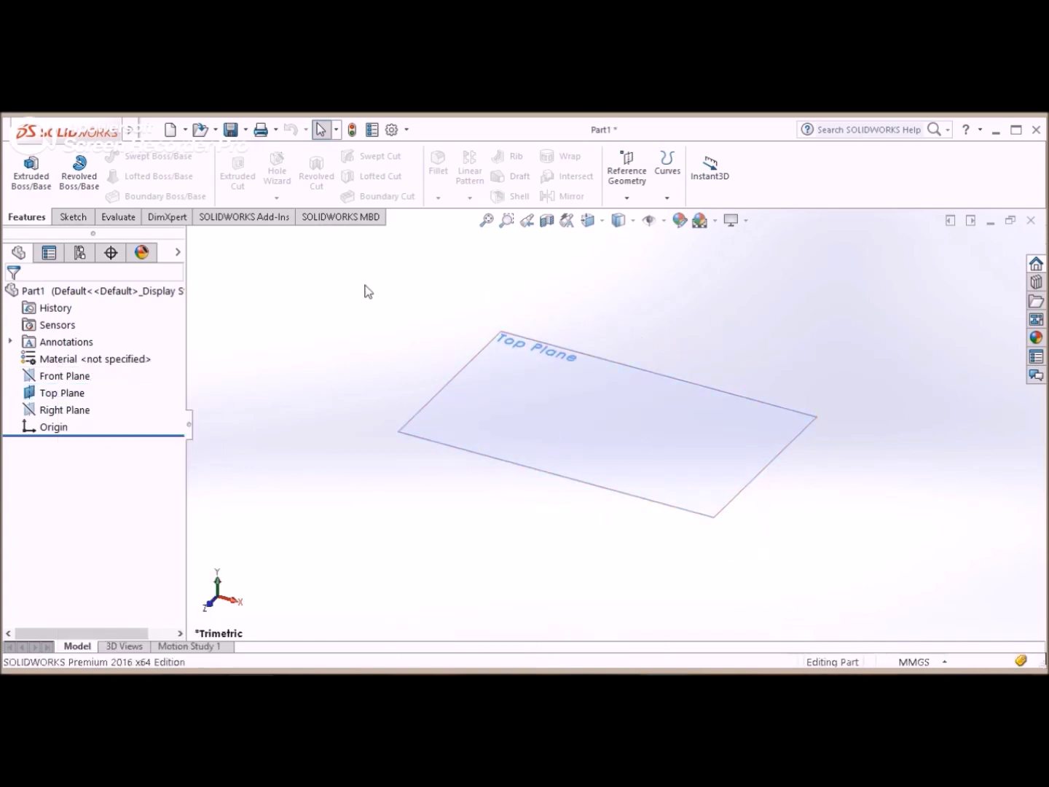
Step: Create reference plane Plane1 offset 65 mm from the Top Plane
click(626, 198)
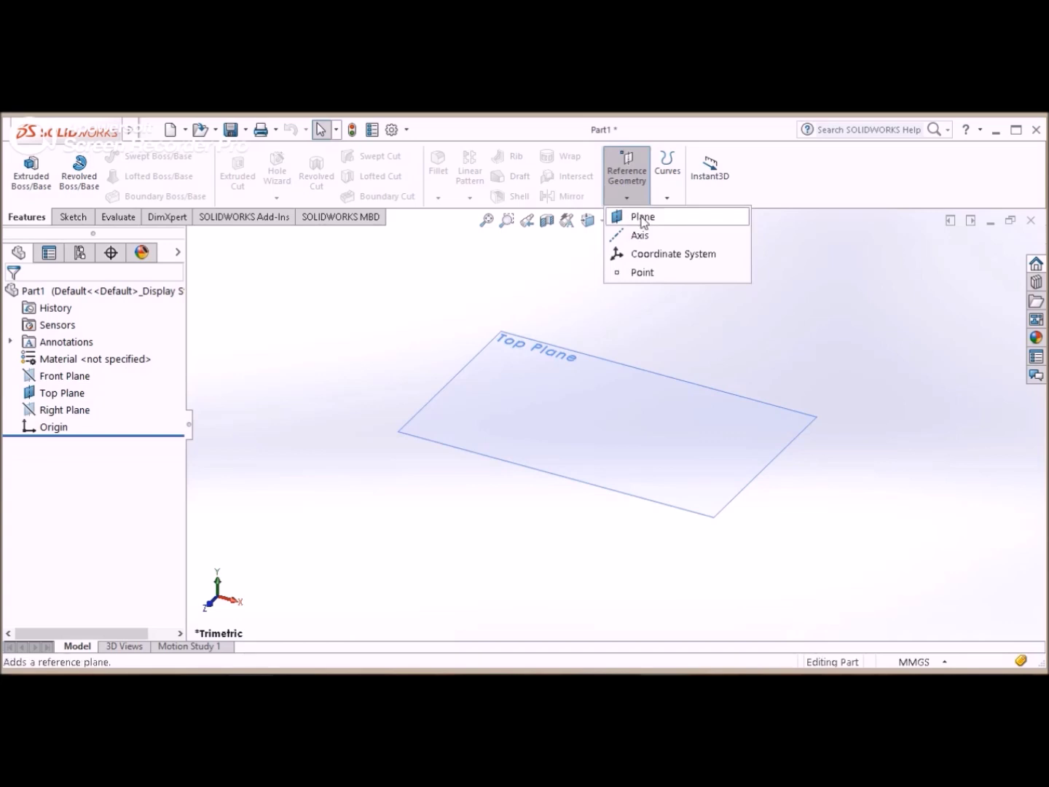
click(648, 221)
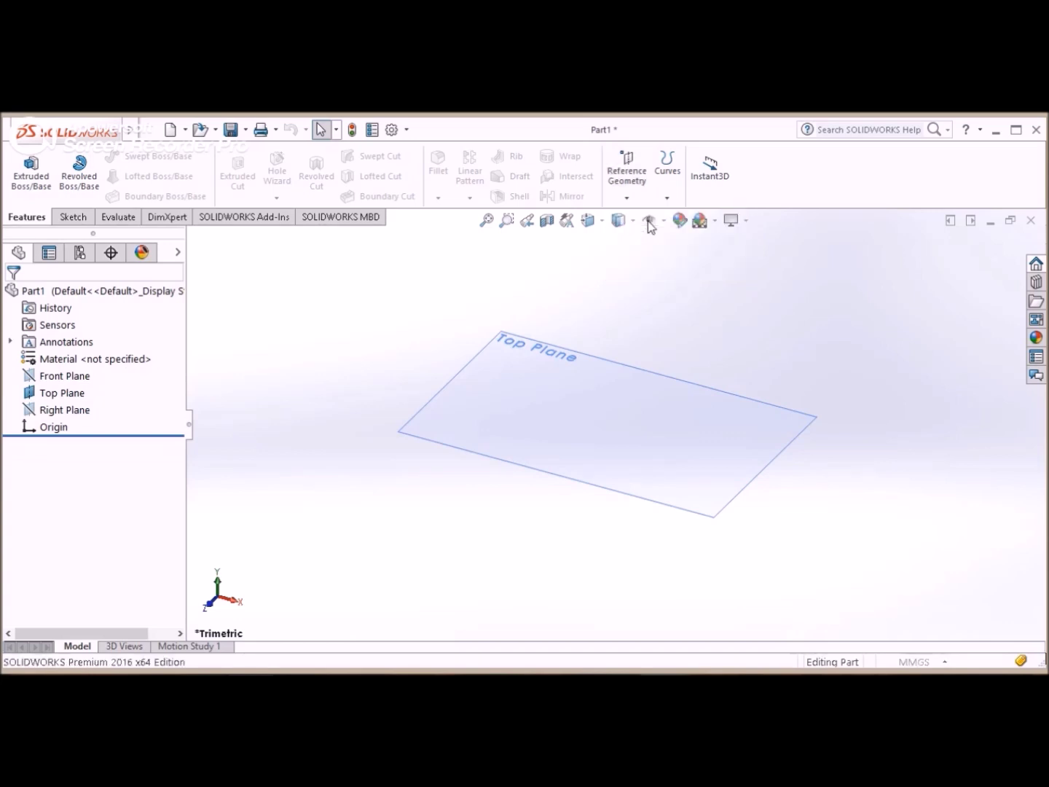
click(585, 397)
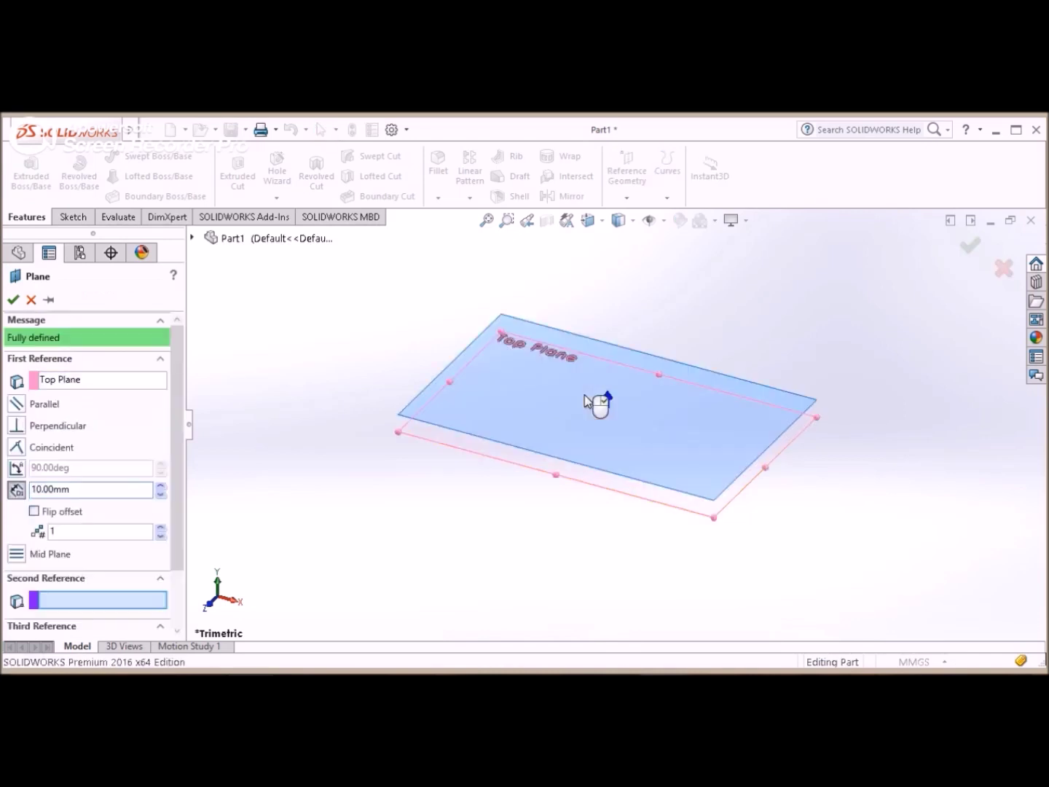
click(80, 491)
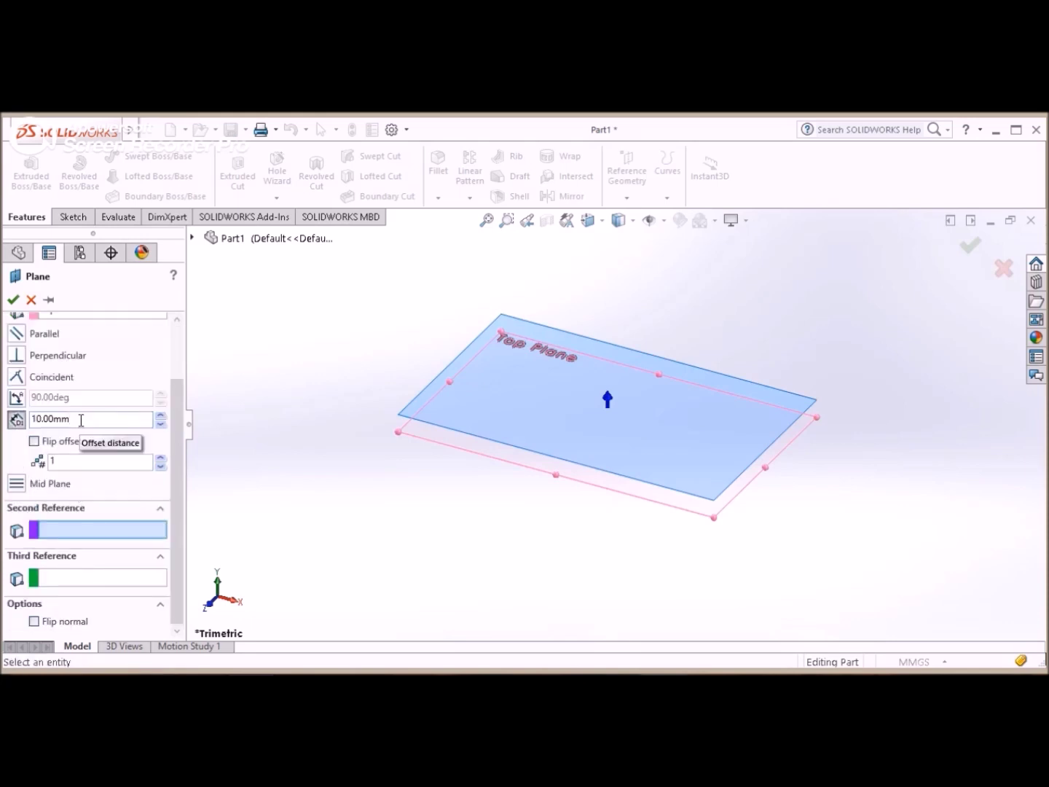
text(65)
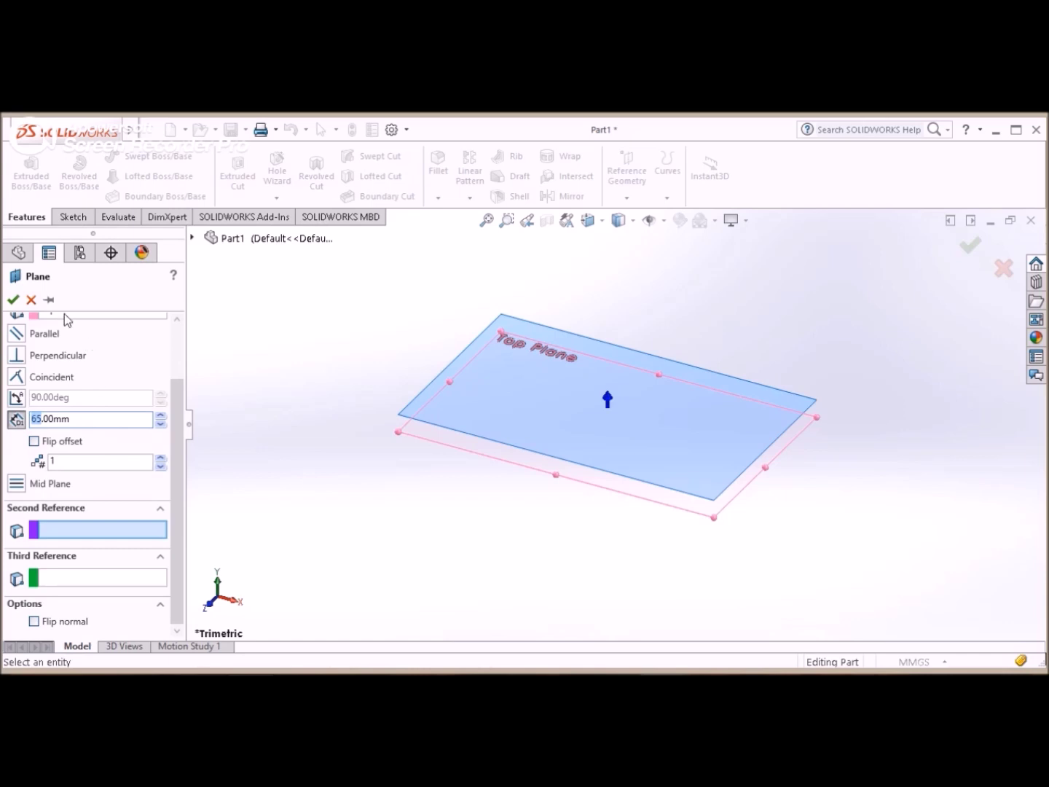
click(12, 299)
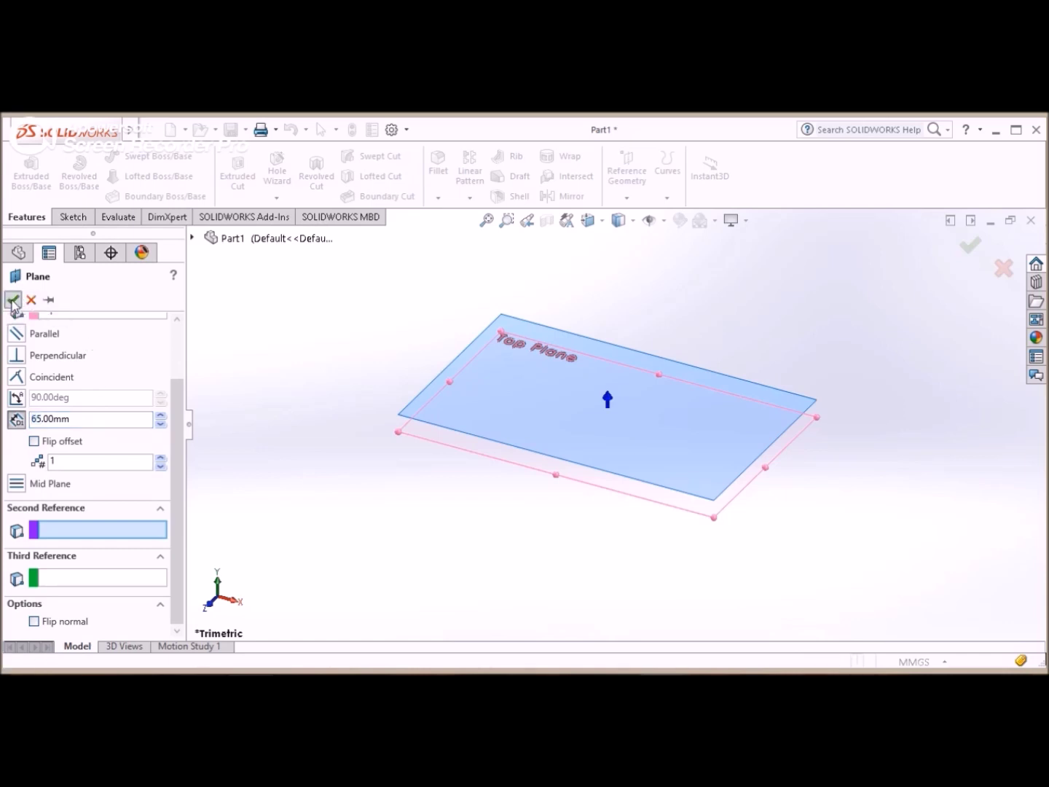
Step: Orbit, zoom and pan the view to frame both the Top Plane and Plane1
click(493, 556)
middle_drag(493, 557, 554, 413)
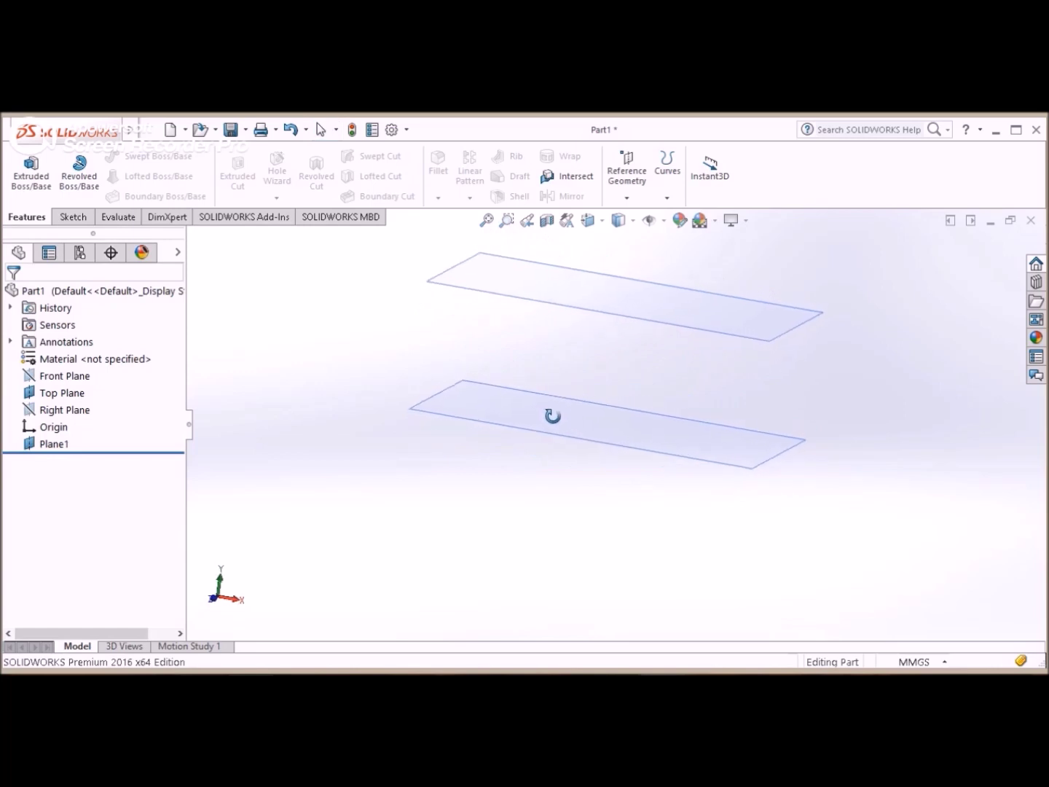
scroll(568, 452, up, 3)
scroll(576, 466, up, 2)
mouse_move(574, 468)
ctrl+middle_down()
mouse_move(595, 438)
mouse_move(535, 495)
mouse_move(559, 449)
ctrl+middle_up()
scroll(559, 437, down, 2)
scroll(558, 421, down, 1)
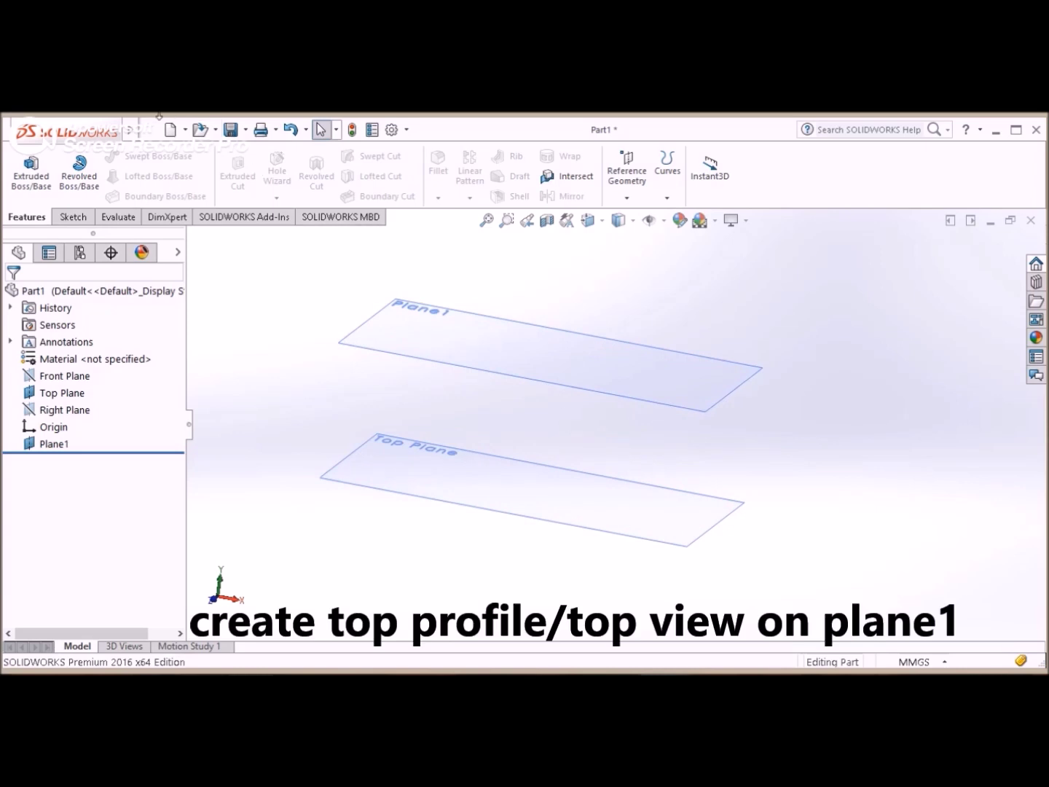
Step: Start a new sketch on Plane1 and view it from the Top orientation
click(68, 219)
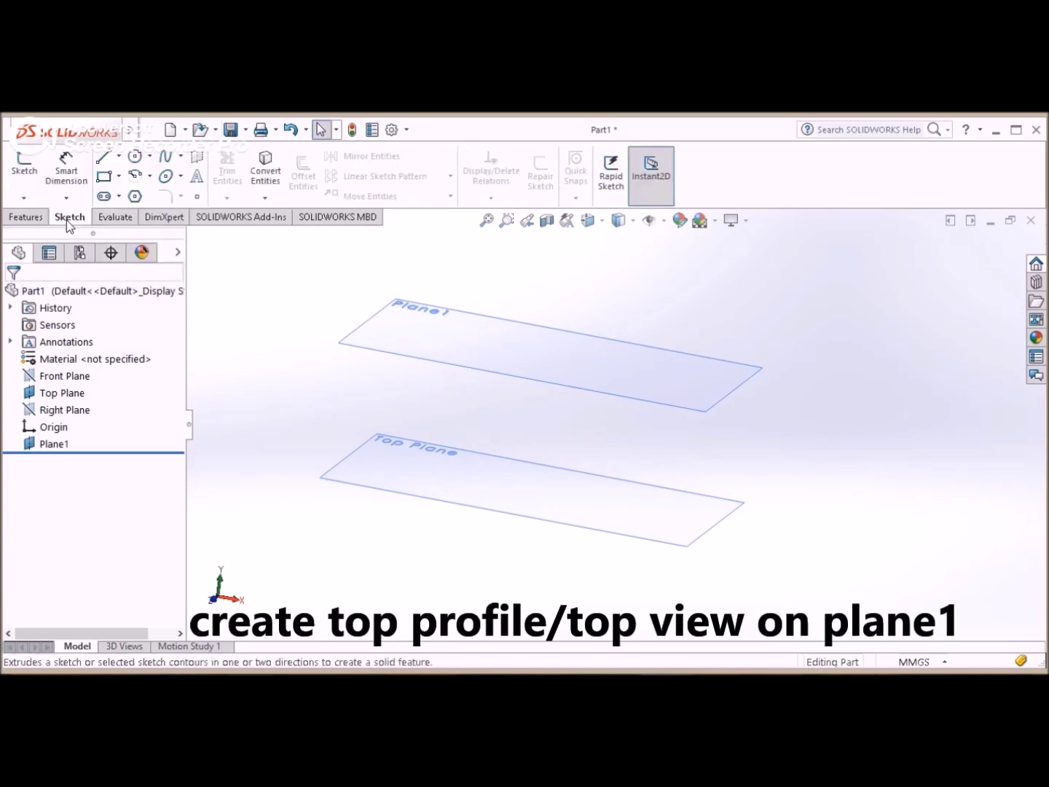
click(24, 160)
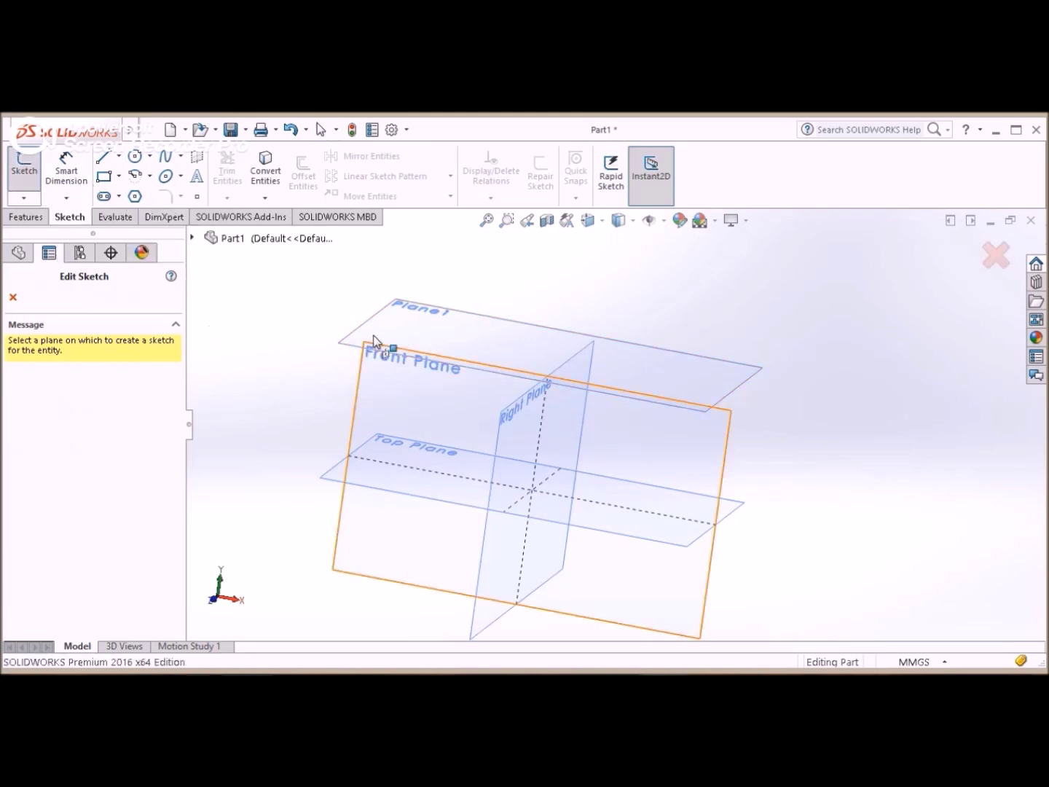
mouse_move(443, 330)
middle_down()
mouse_move(427, 335)
mouse_move(416, 387)
middle_up()
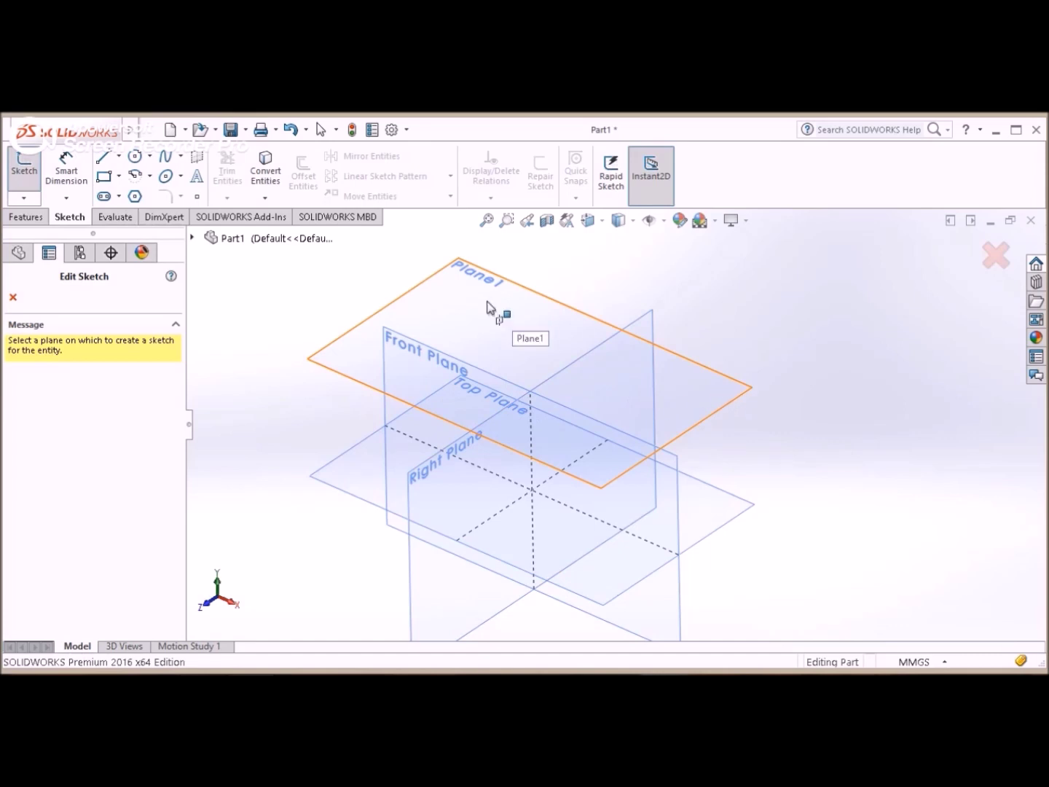
click(489, 307)
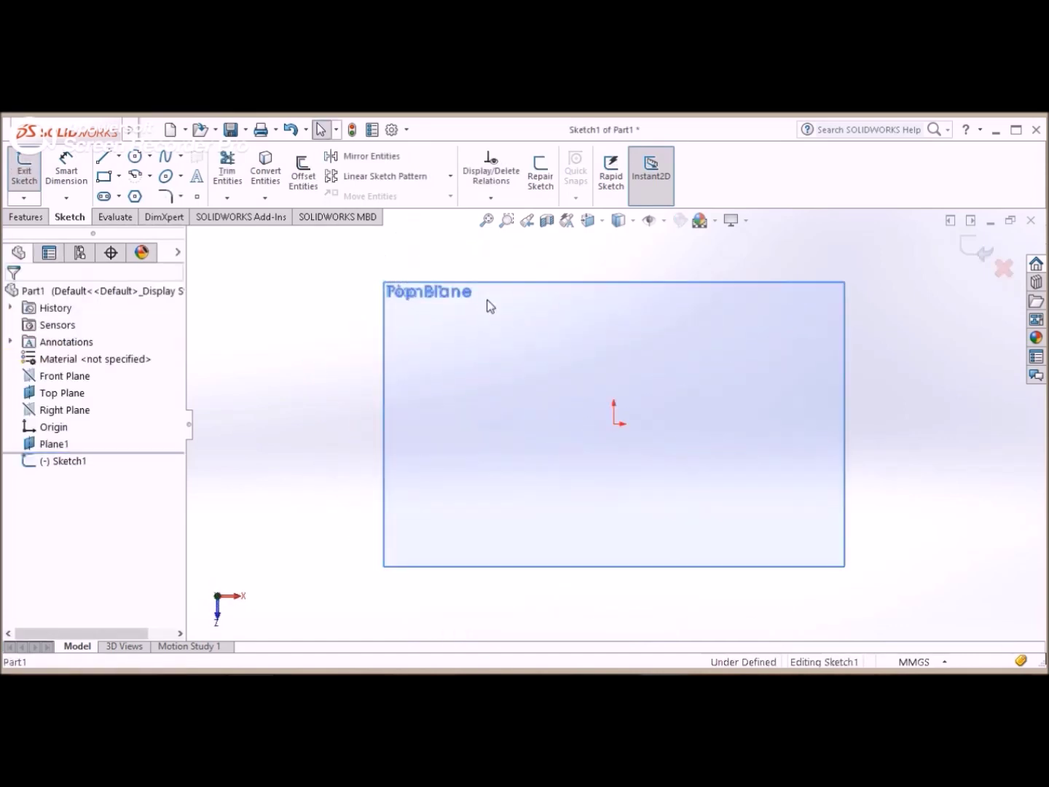
mouse_move(714, 457)
middle_down()
mouse_move(670, 430)
mouse_move(648, 432)
mouse_move(696, 427)
middle_up()
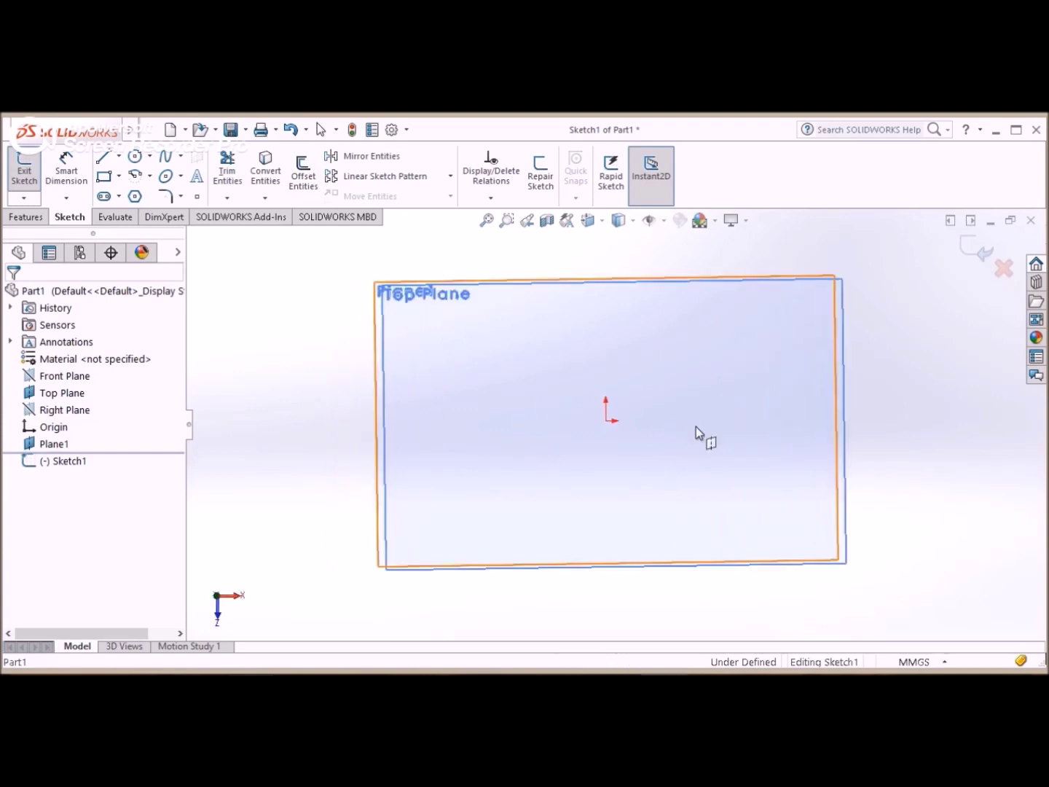
key(space)
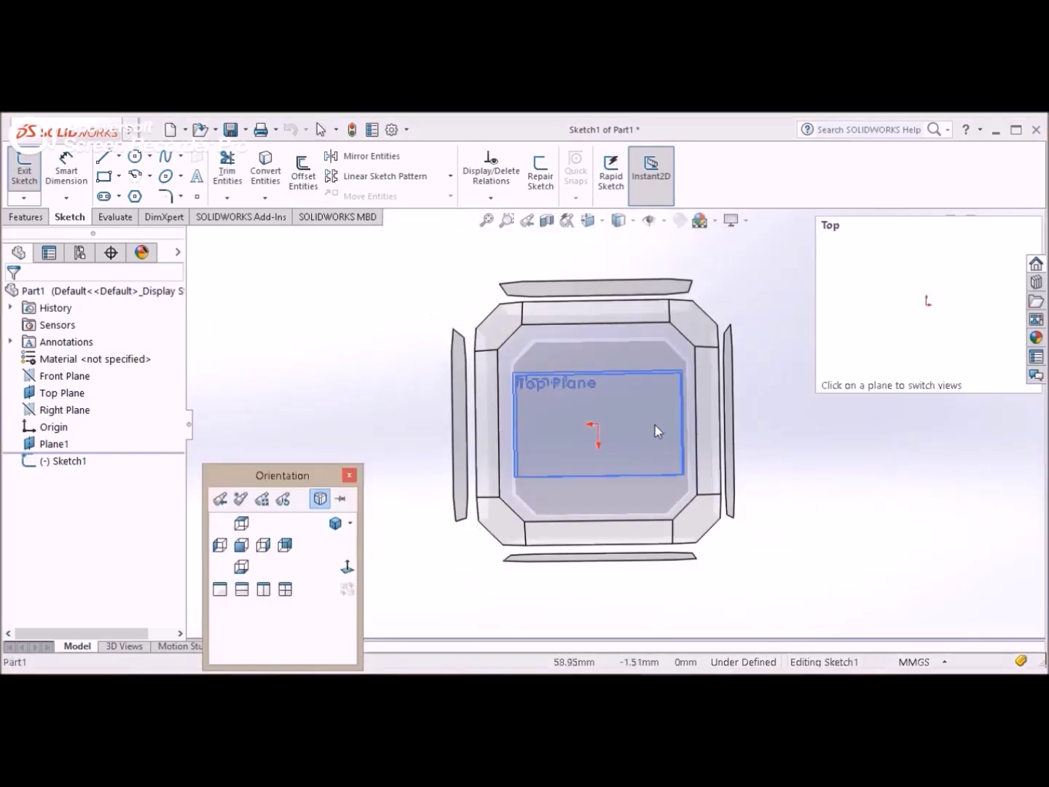
click(655, 425)
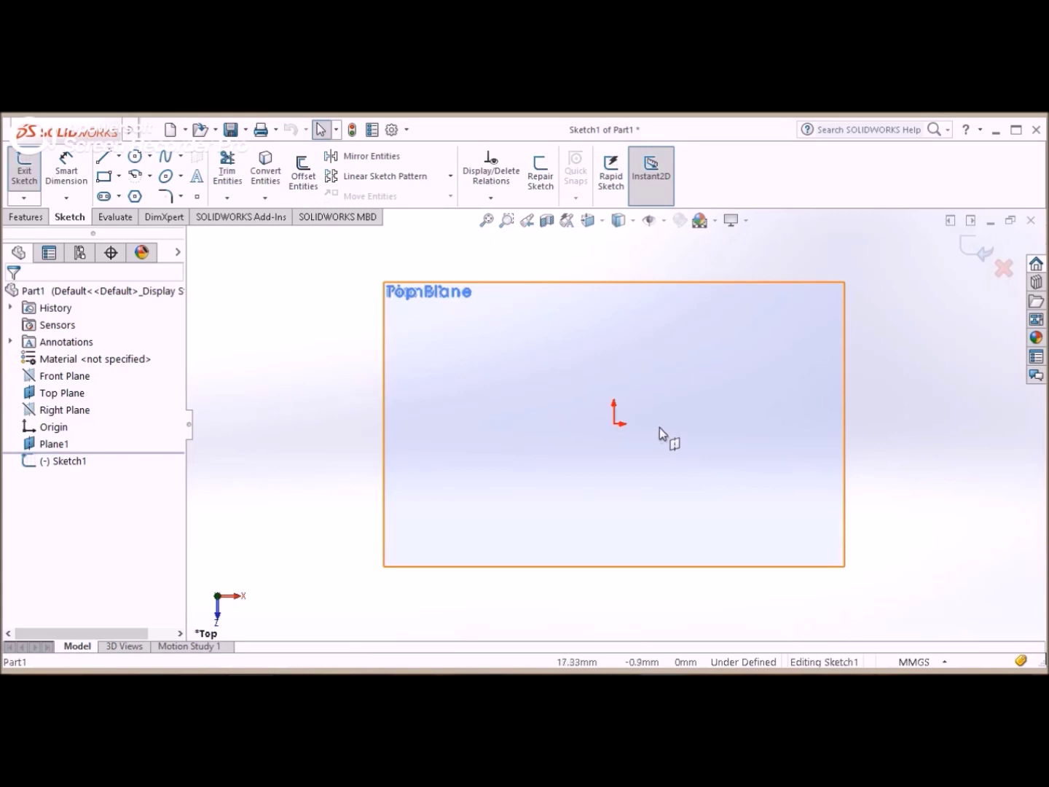
scroll(658, 429, down, 2)
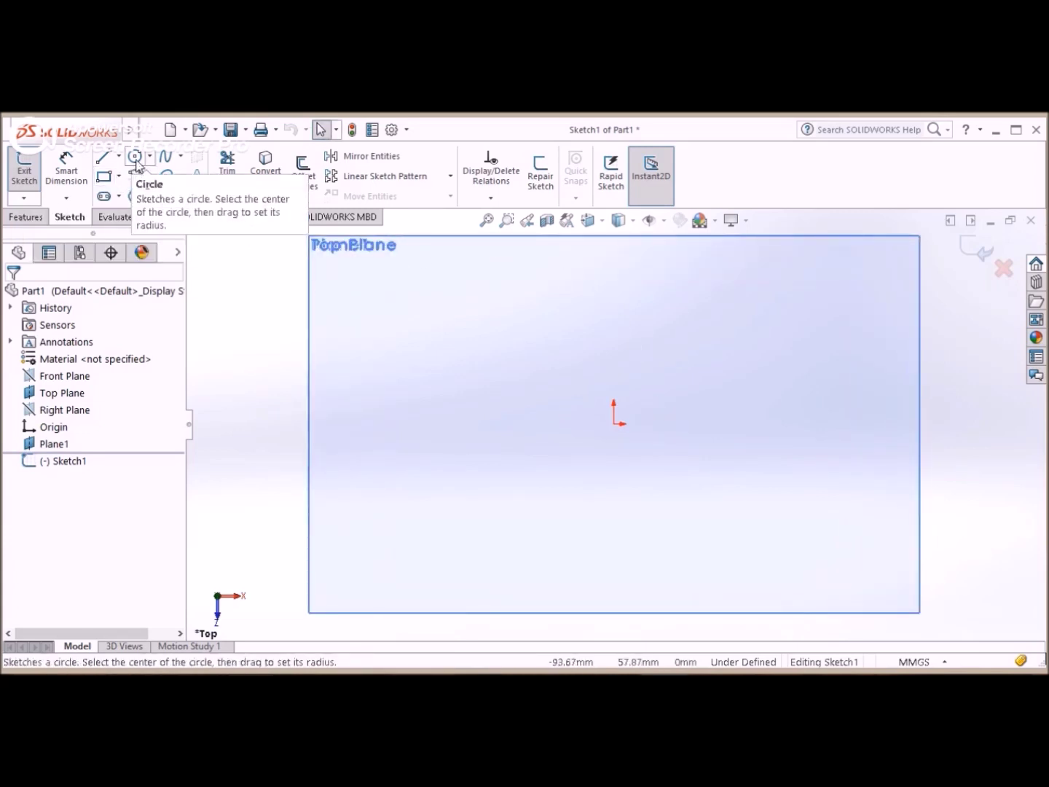
Step: Draw a vertical line upward from the origin
click(104, 157)
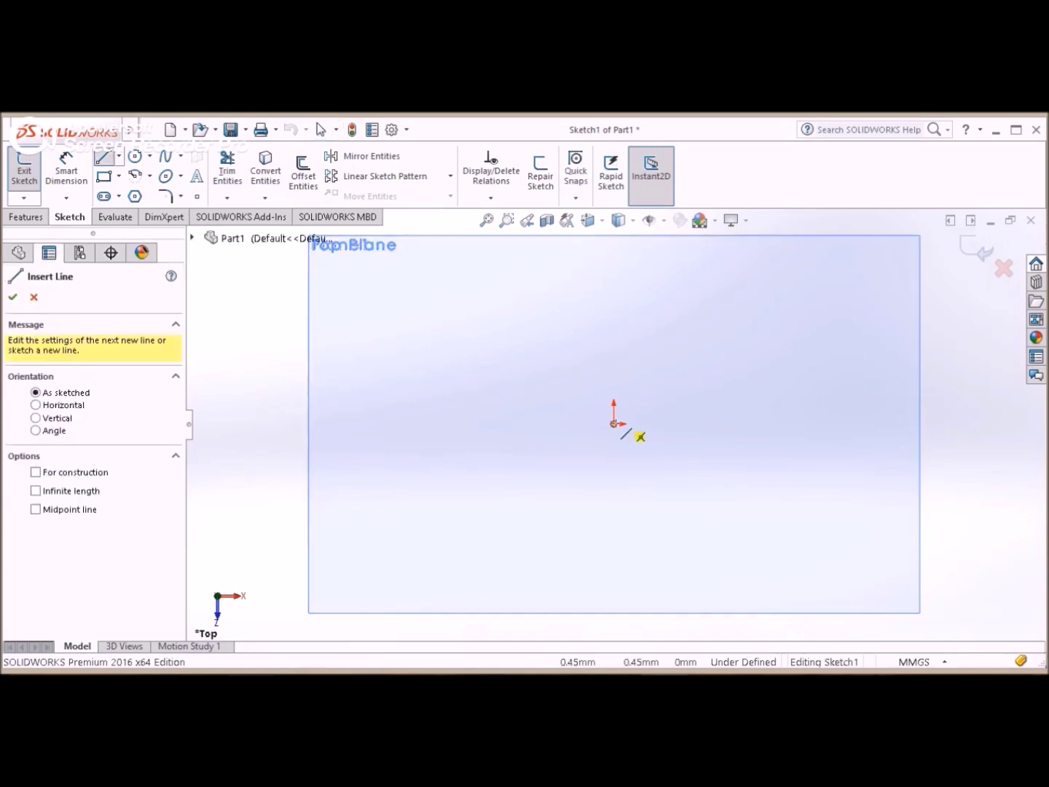
click(614, 424)
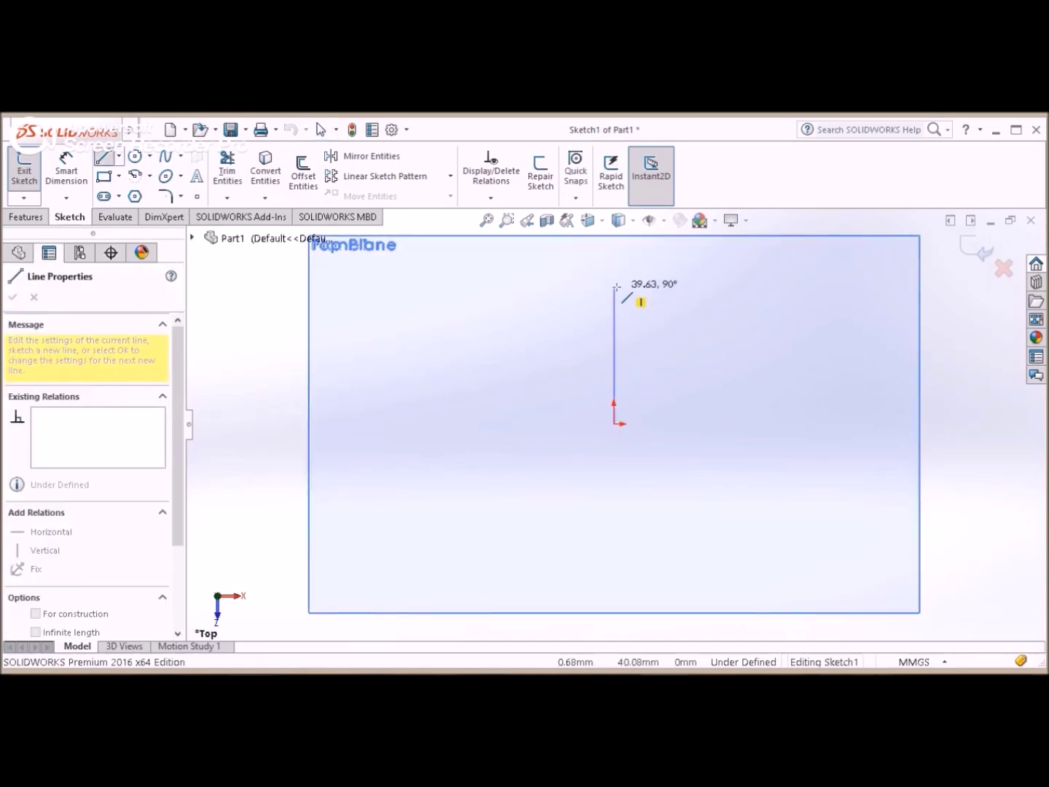
click(614, 261)
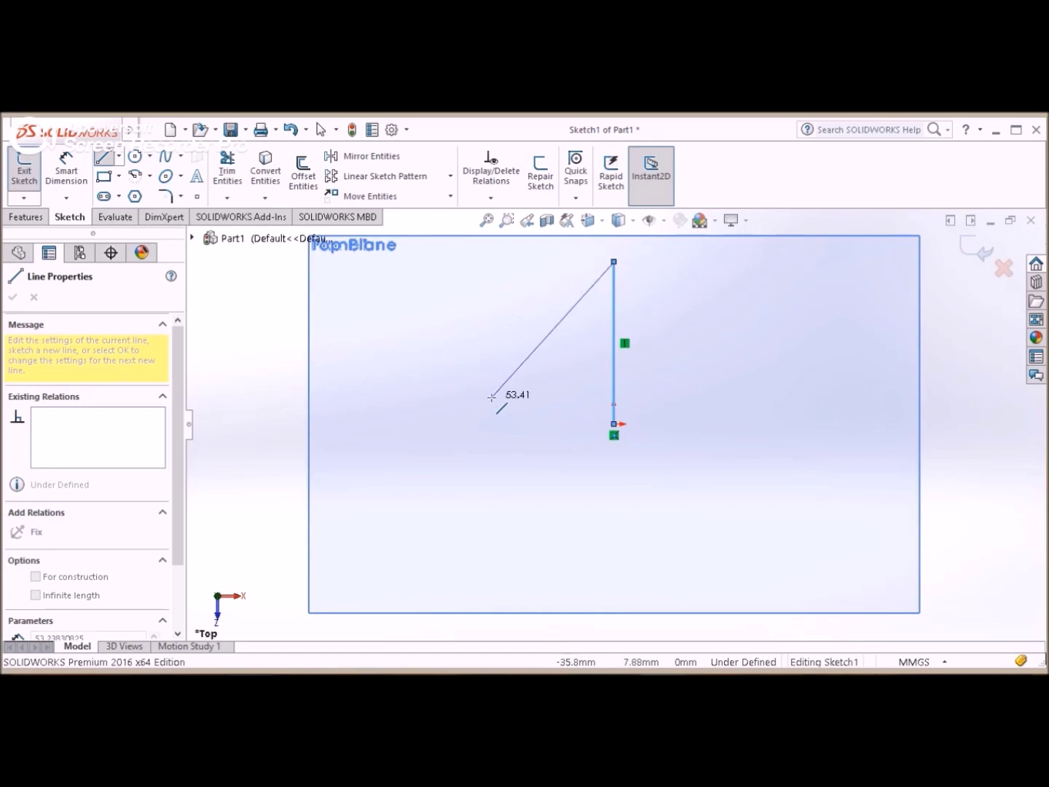
key(Escape)
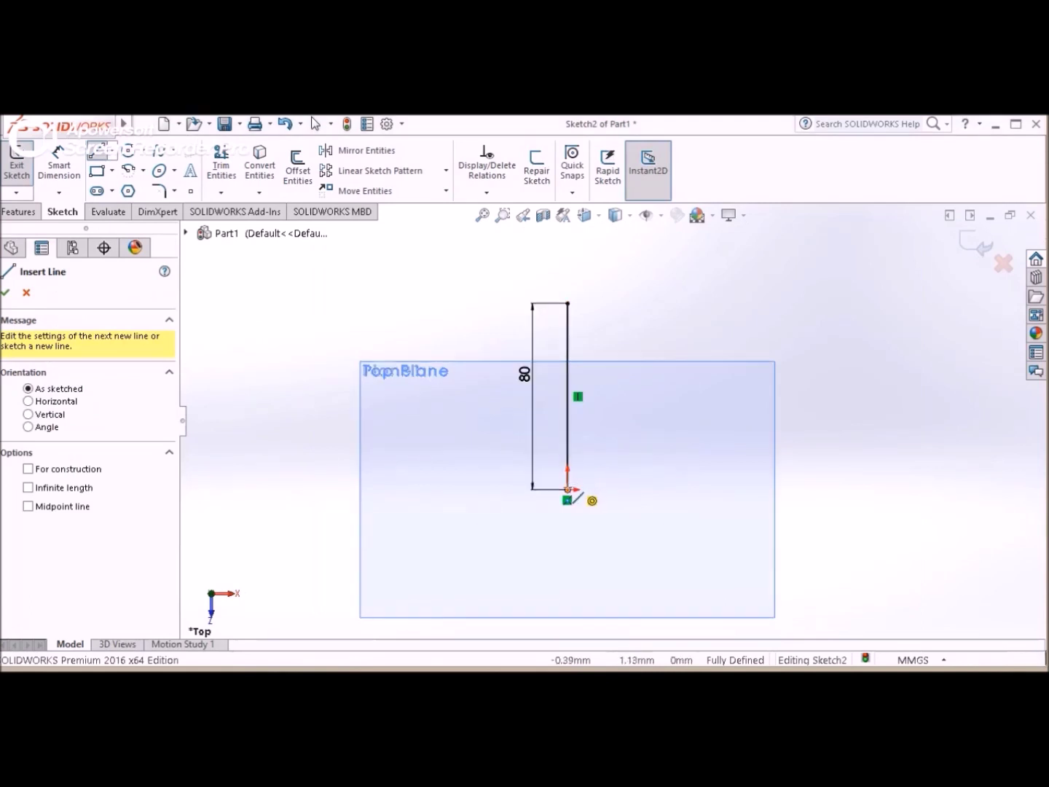
Step: Draw a slanted line from the bottom corner and dimension it to 80 mm
click(568, 488)
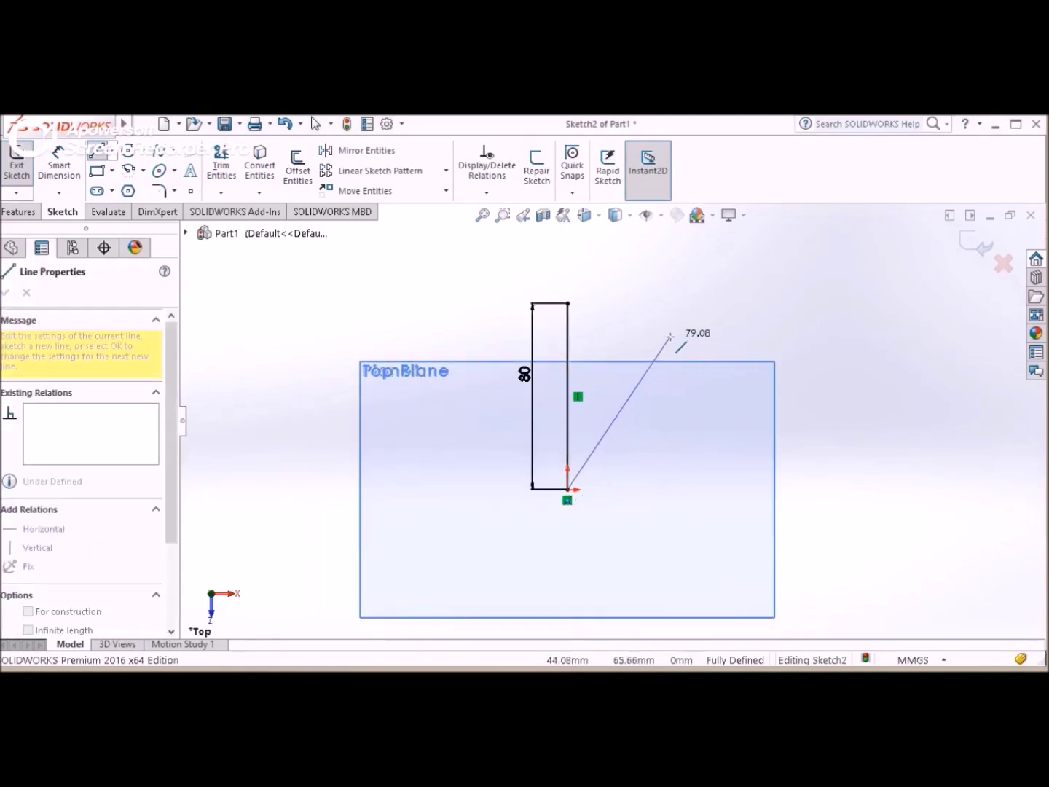
click(670, 336)
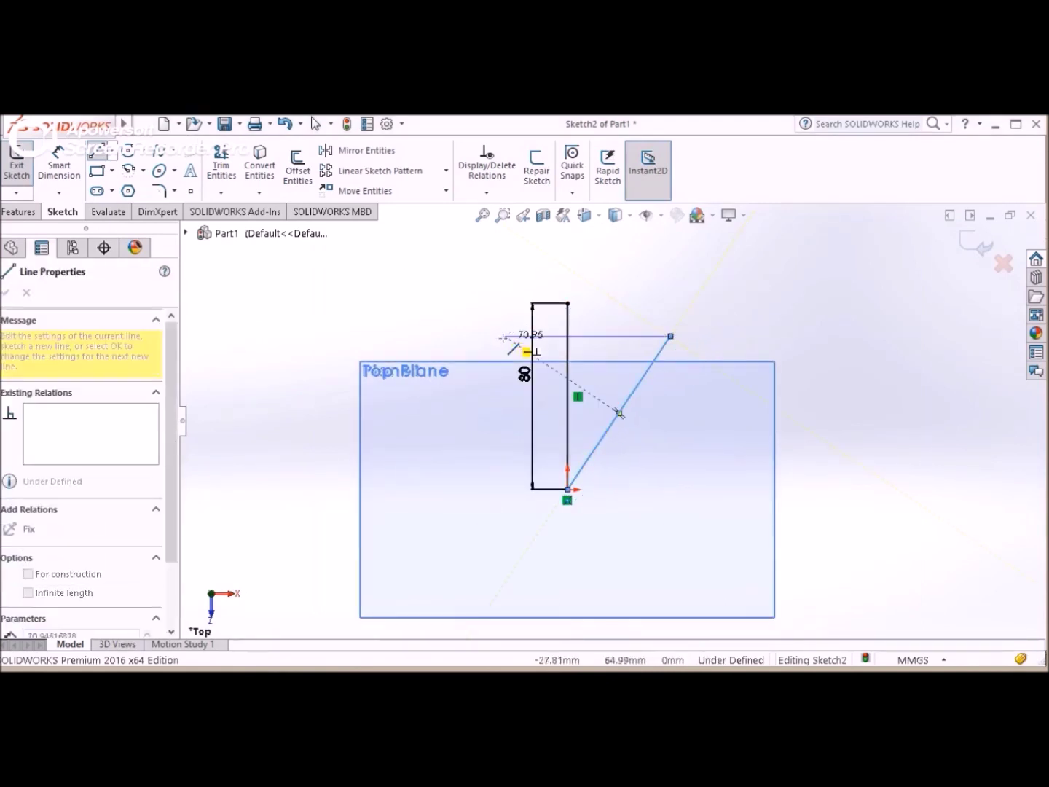
key(Escape)
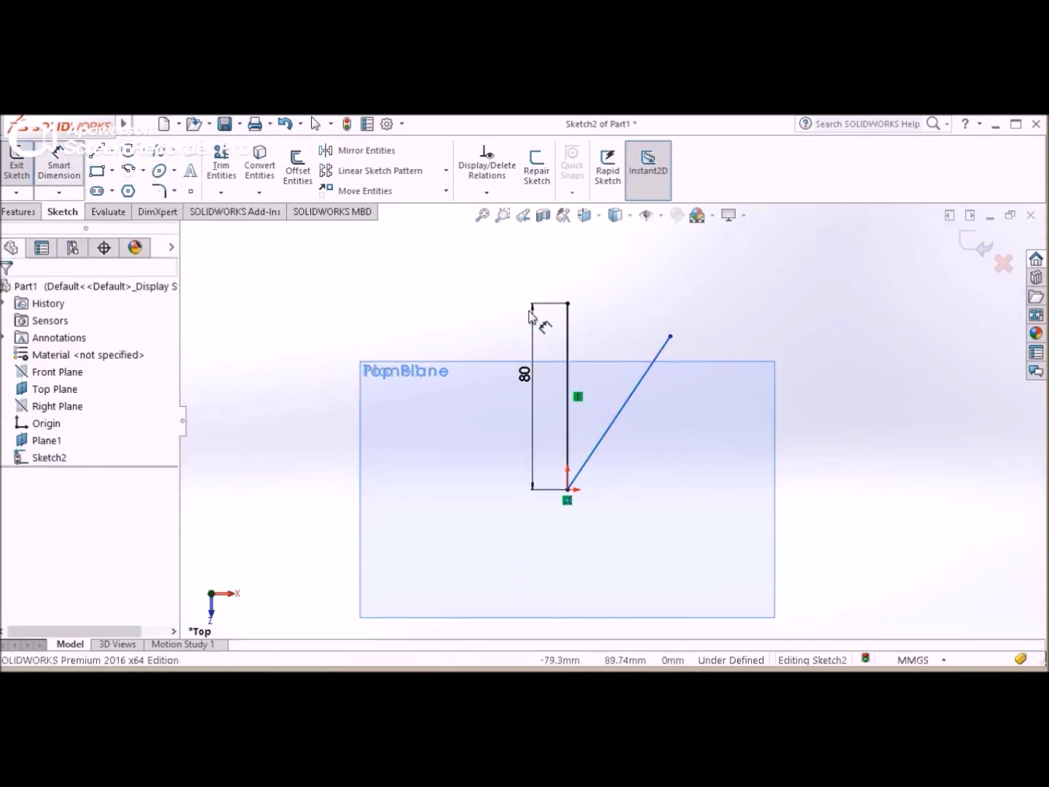
click(669, 355)
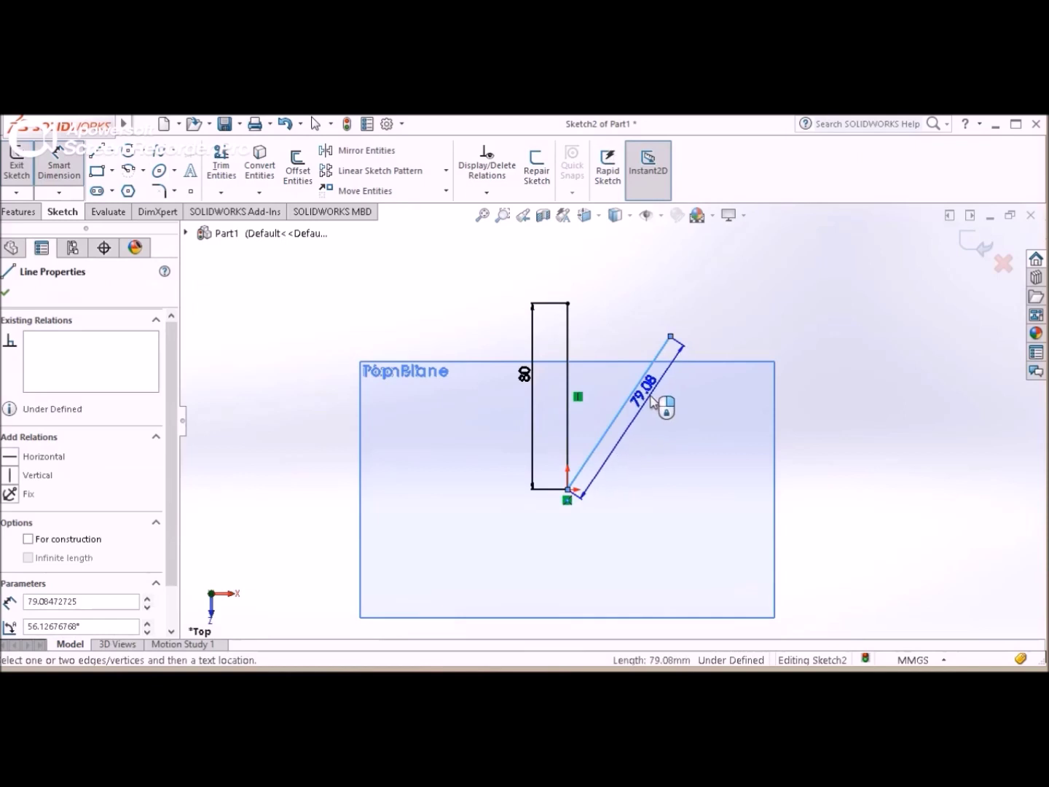
click(667, 405)
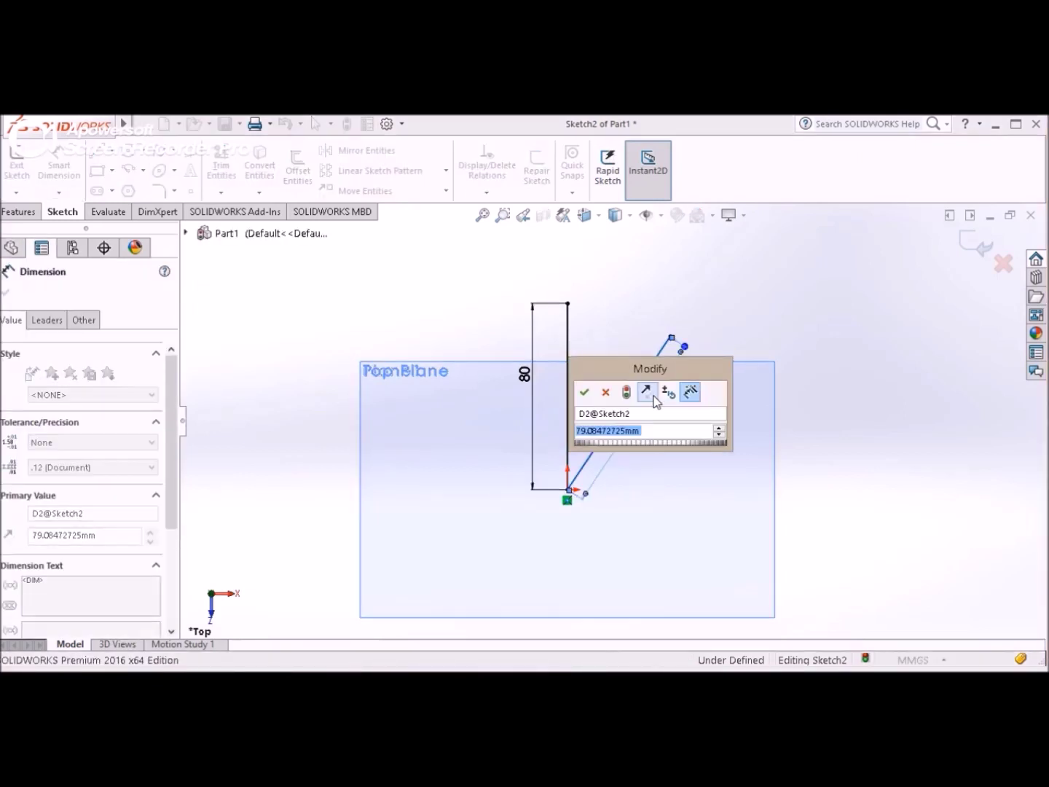
key(Escape)
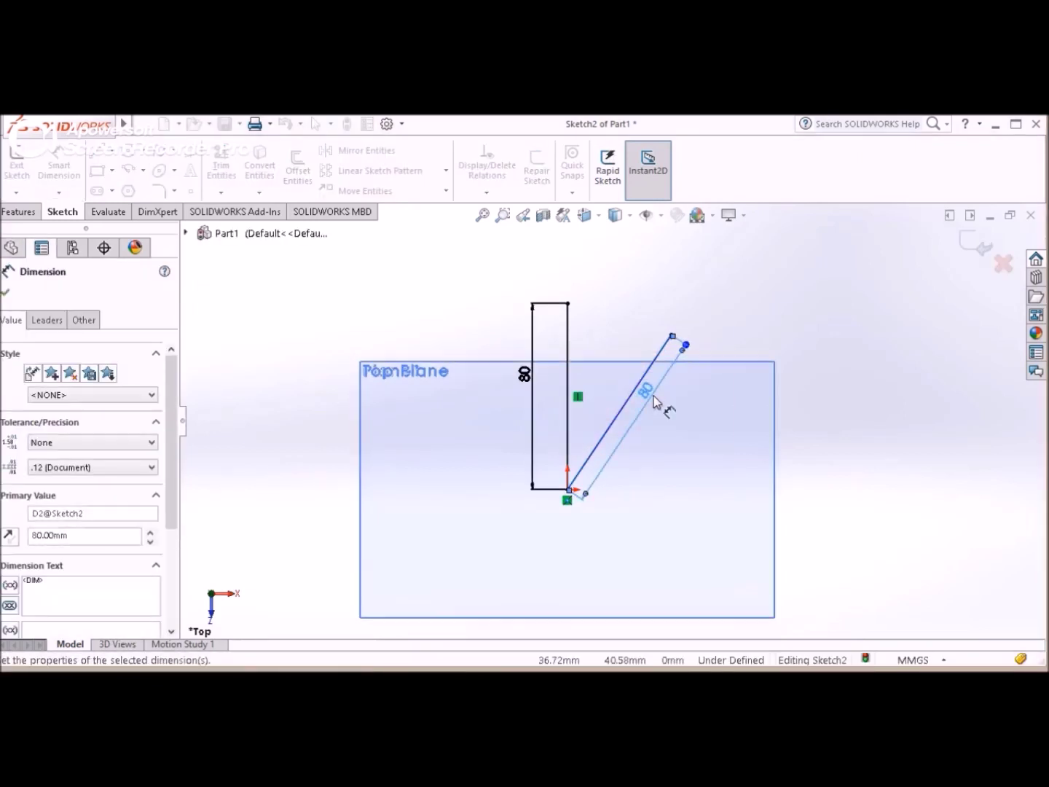
click(751, 330)
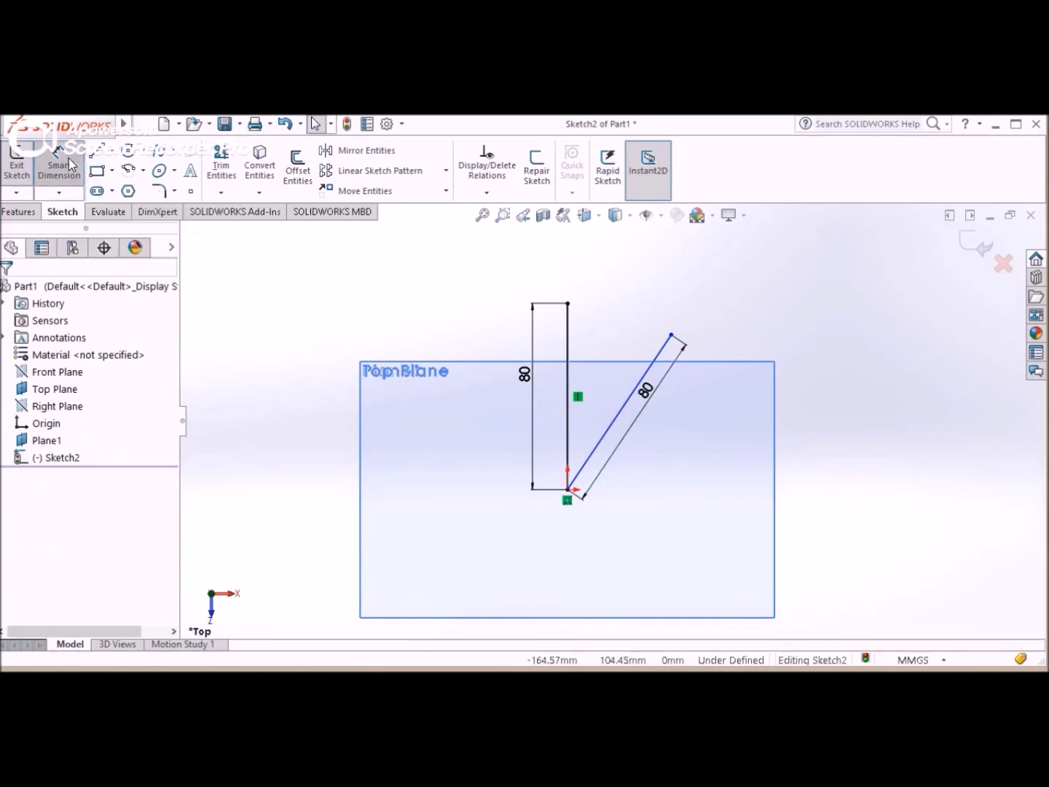
Step: Dimension a 15° angle between the vertical and slanted lines, fully defining the sketch
click(569, 322)
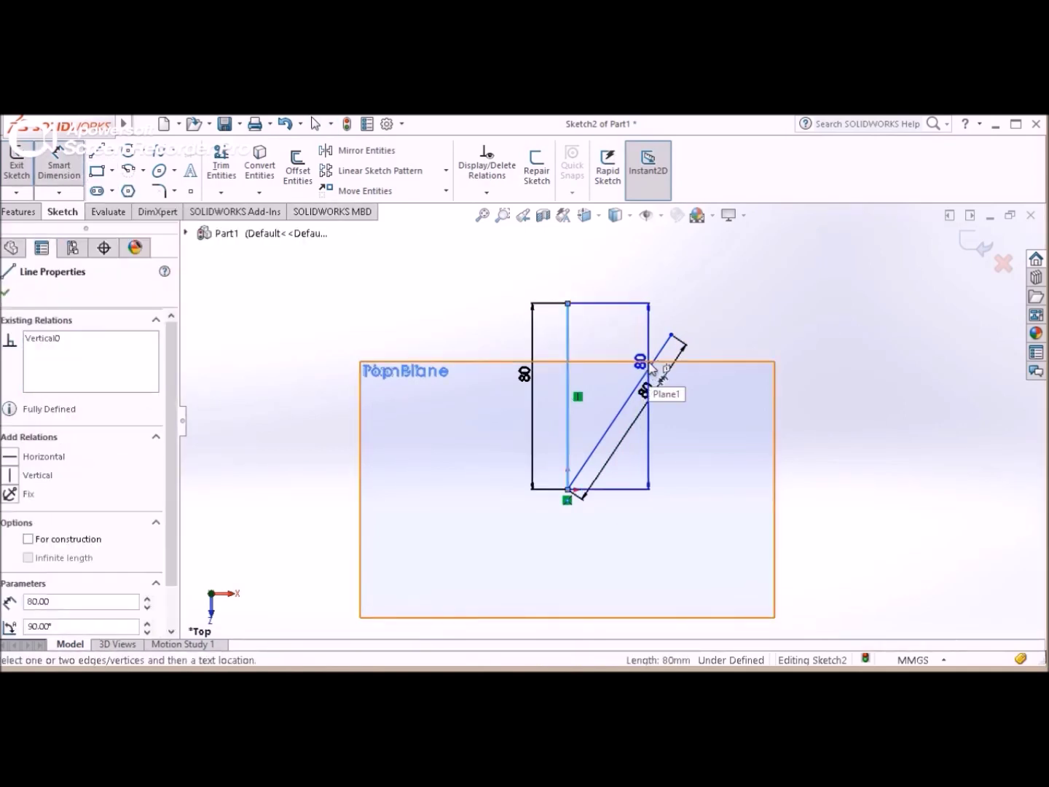
click(654, 361)
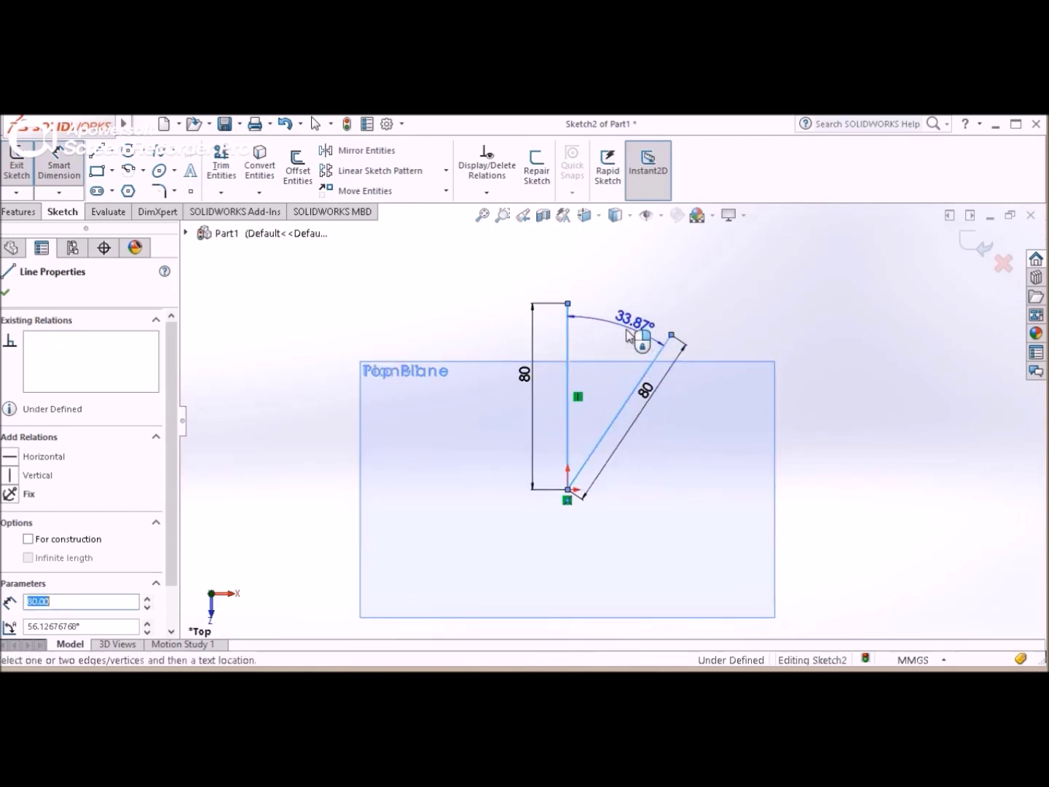
click(620, 337)
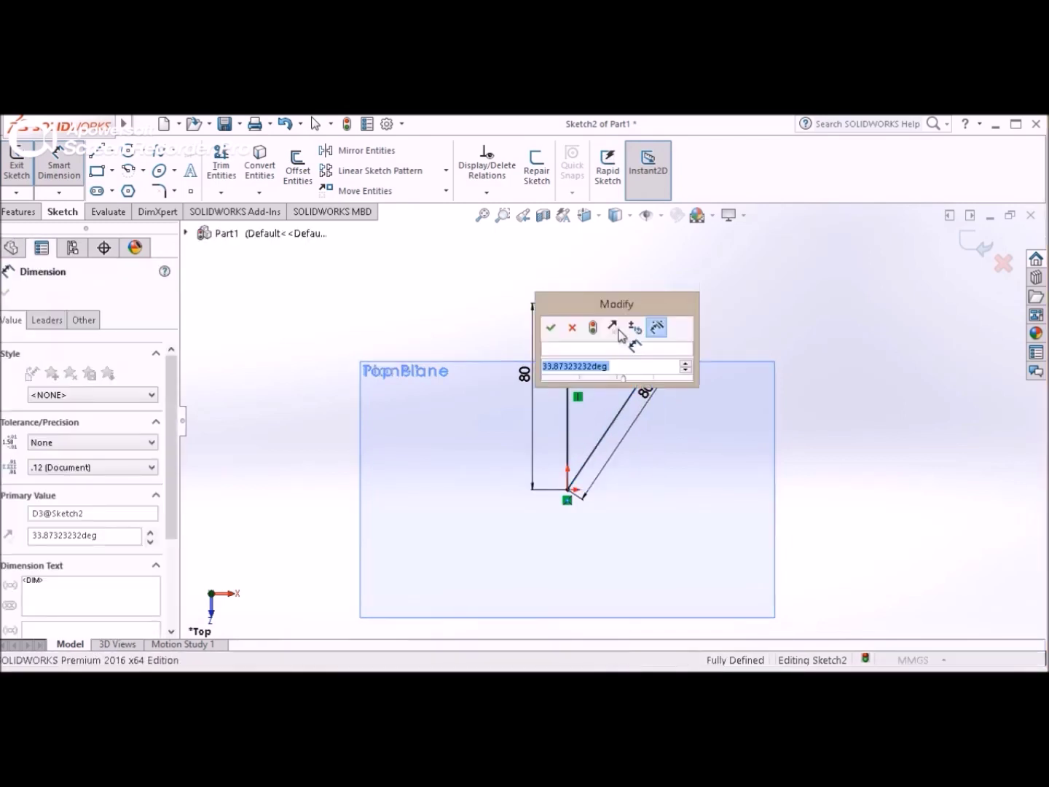
text(15)
key(Return)
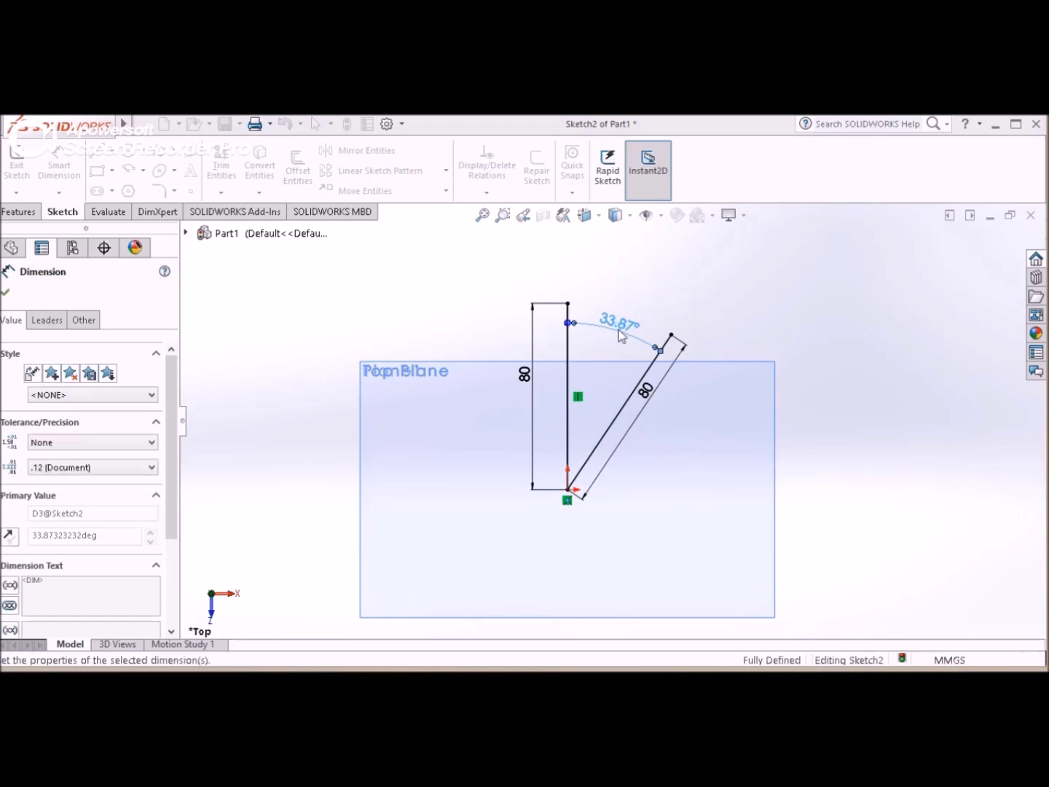
click(680, 310)
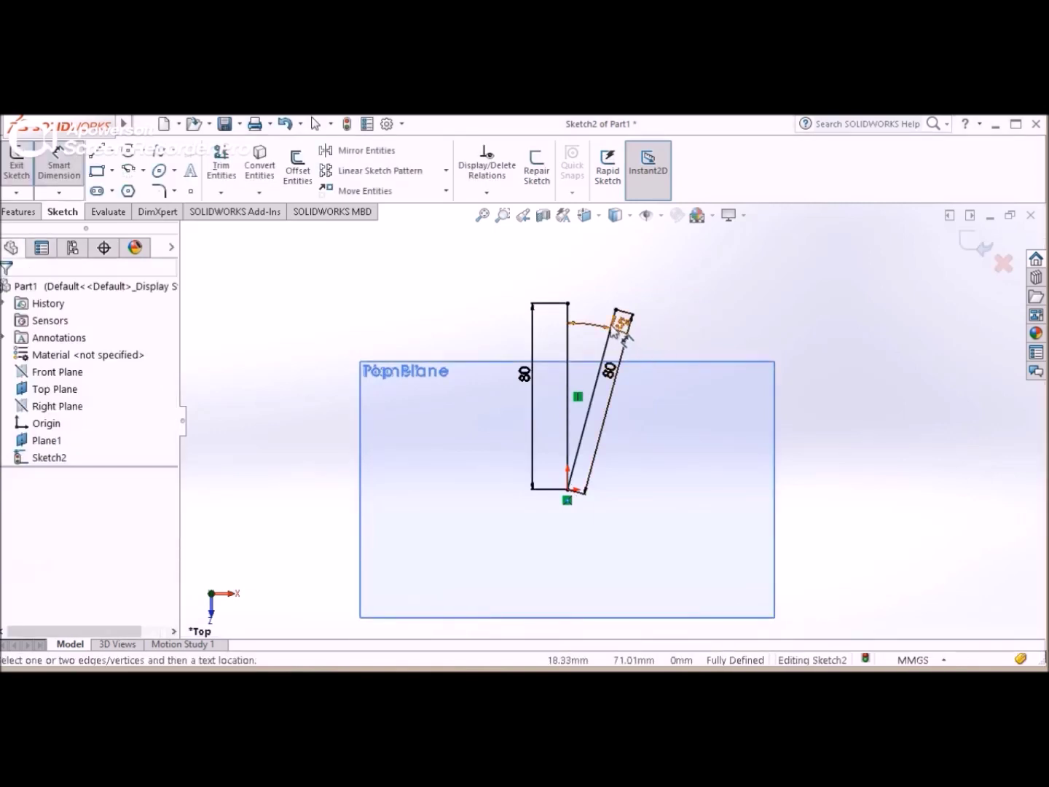
drag(619, 332, 591, 326)
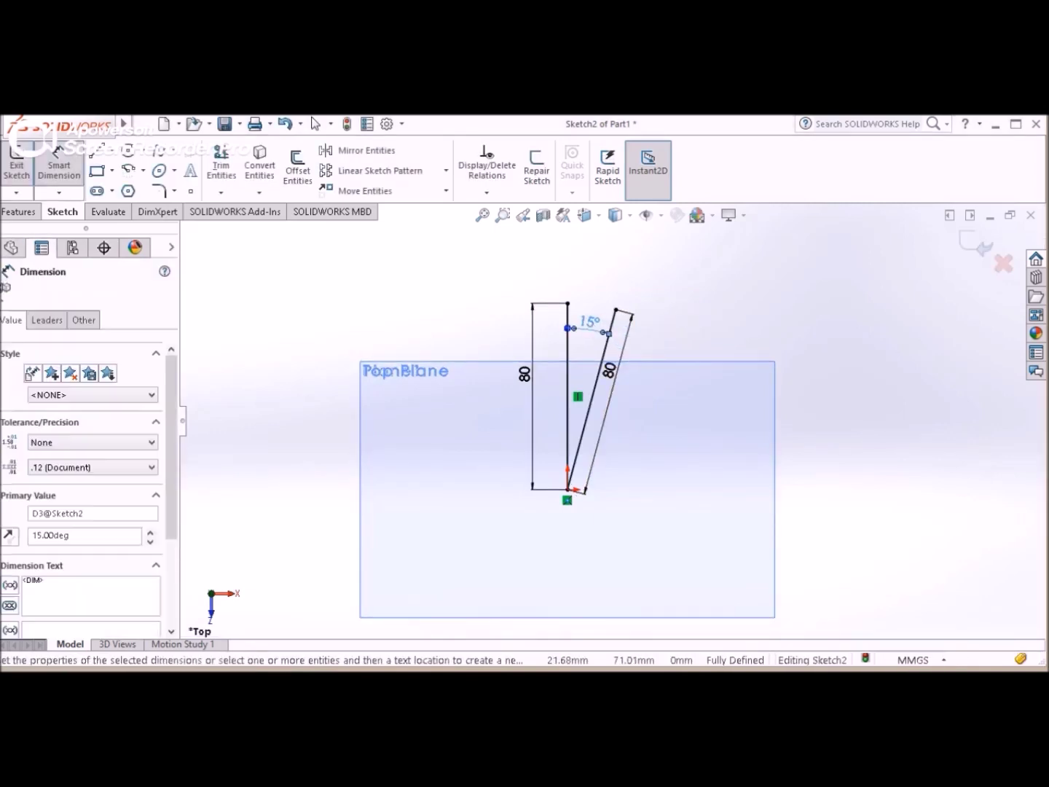
click(683, 345)
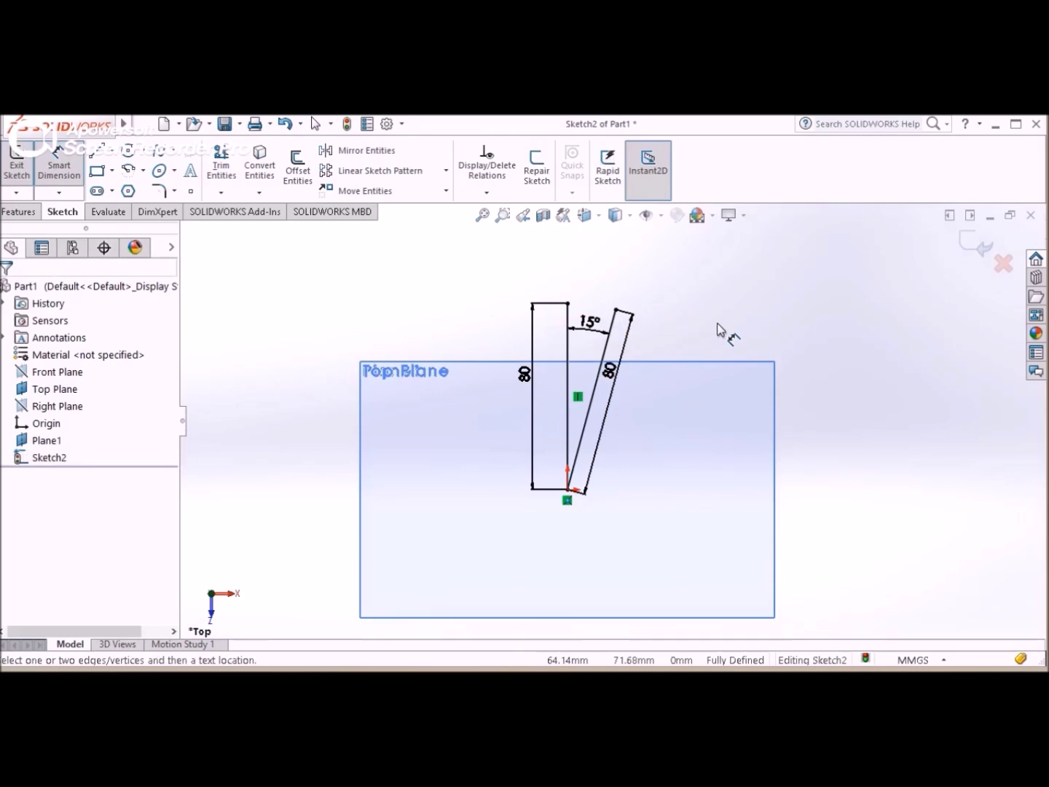
scroll(719, 329, down, 1)
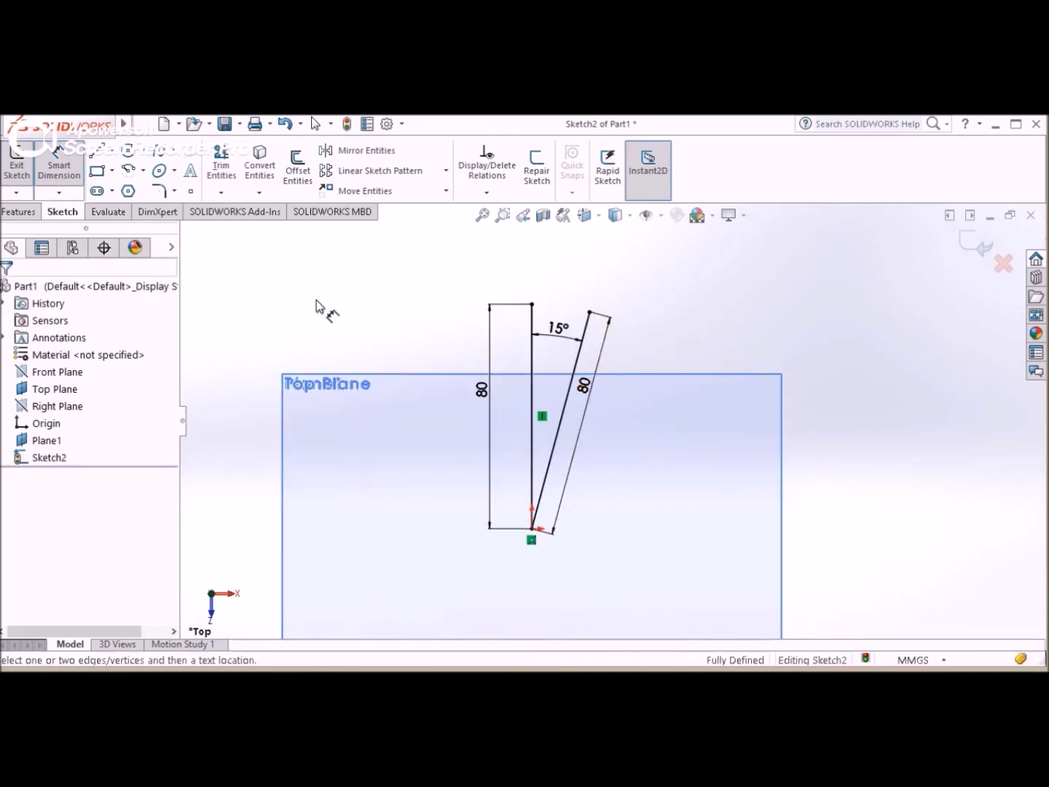
scroll(318, 306, down, 1)
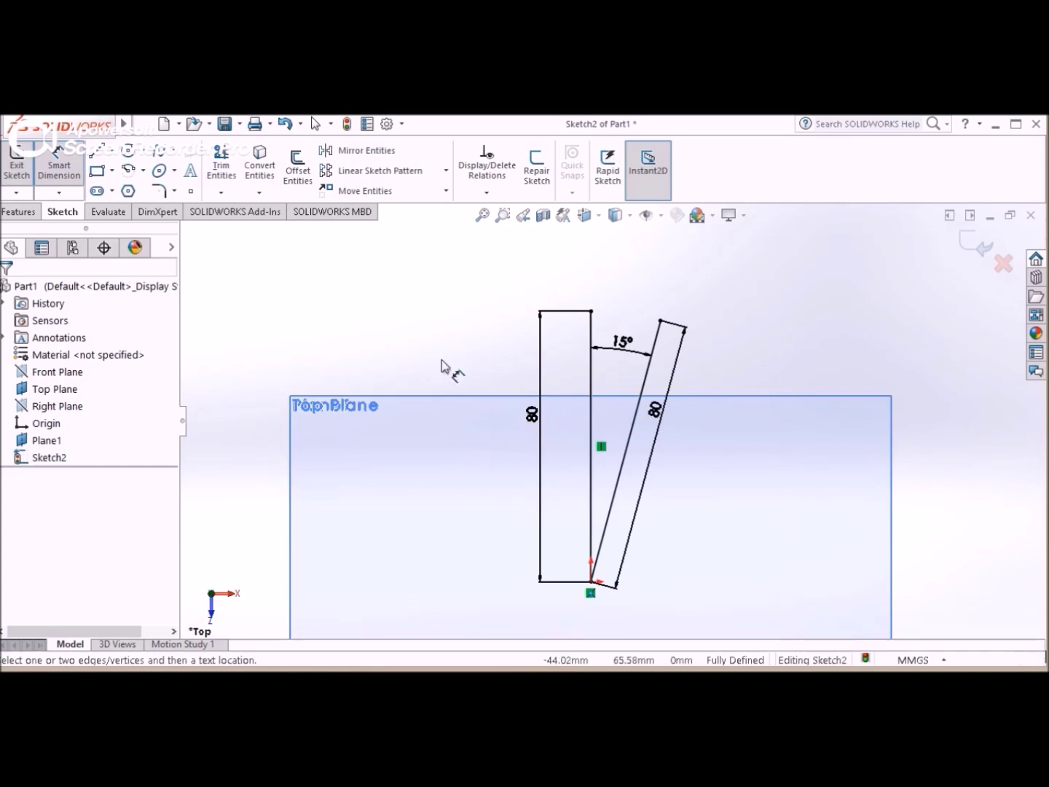
ctrl+middle_drag(460, 364, 416, 345)
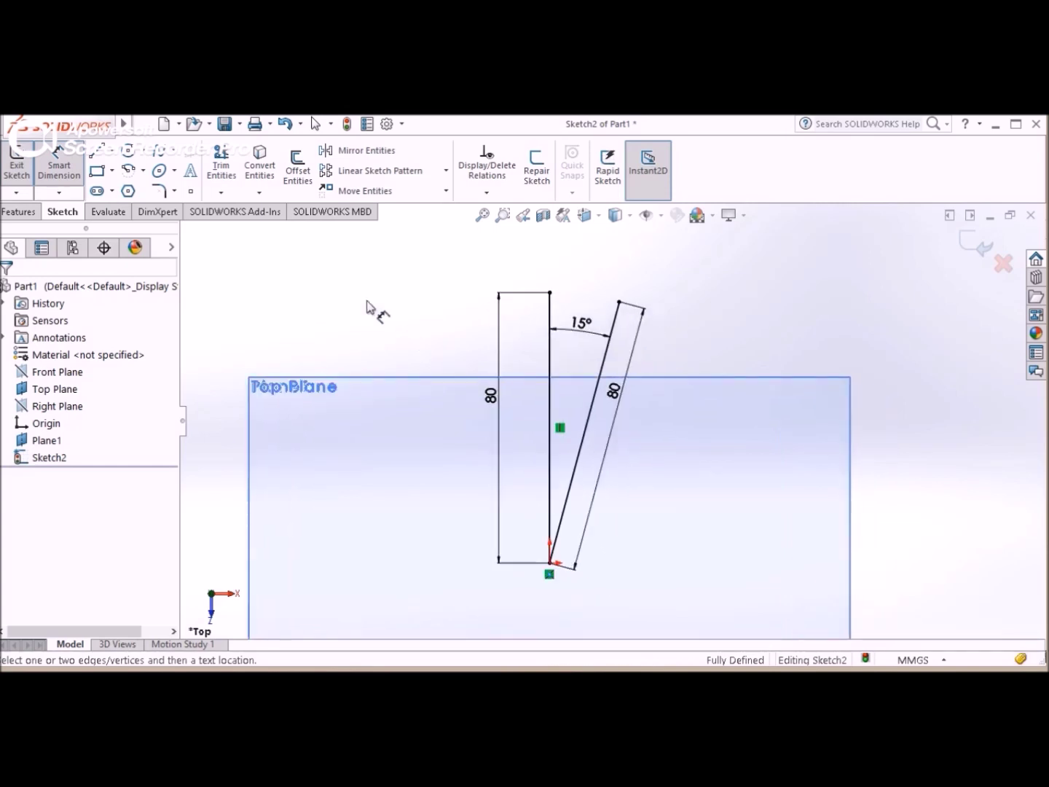
Step: Draw a 3-point arc joining the top ends of the vertical and slanted lines
click(143, 174)
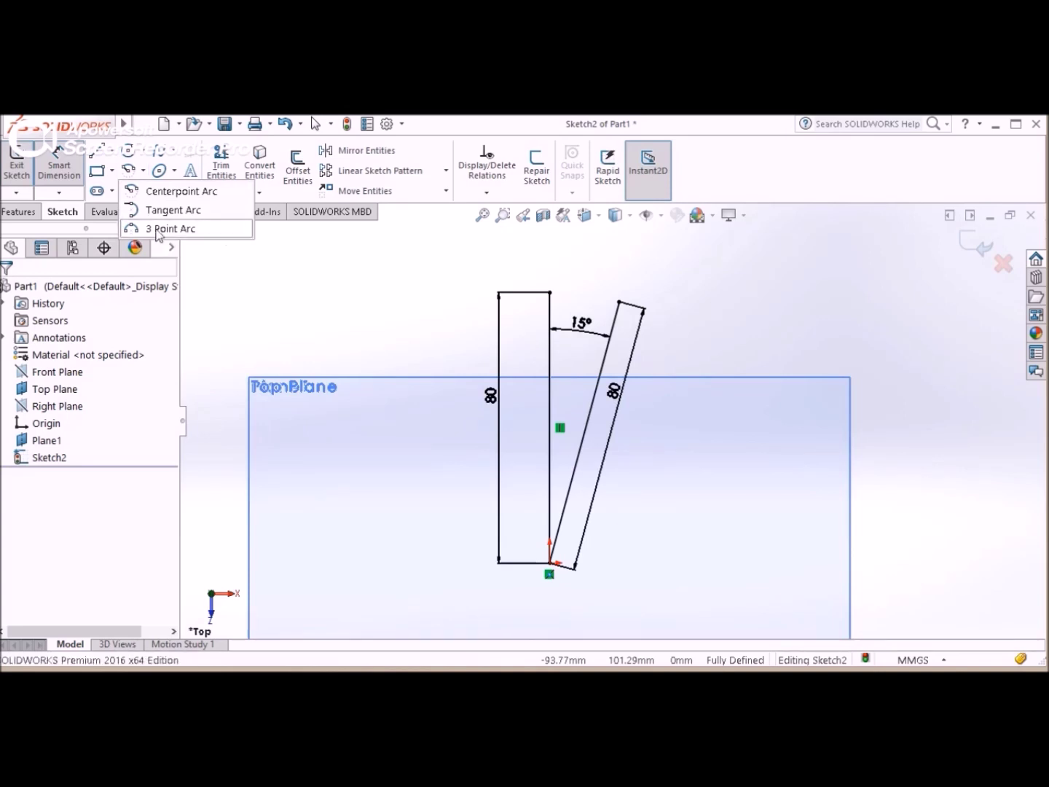
click(226, 231)
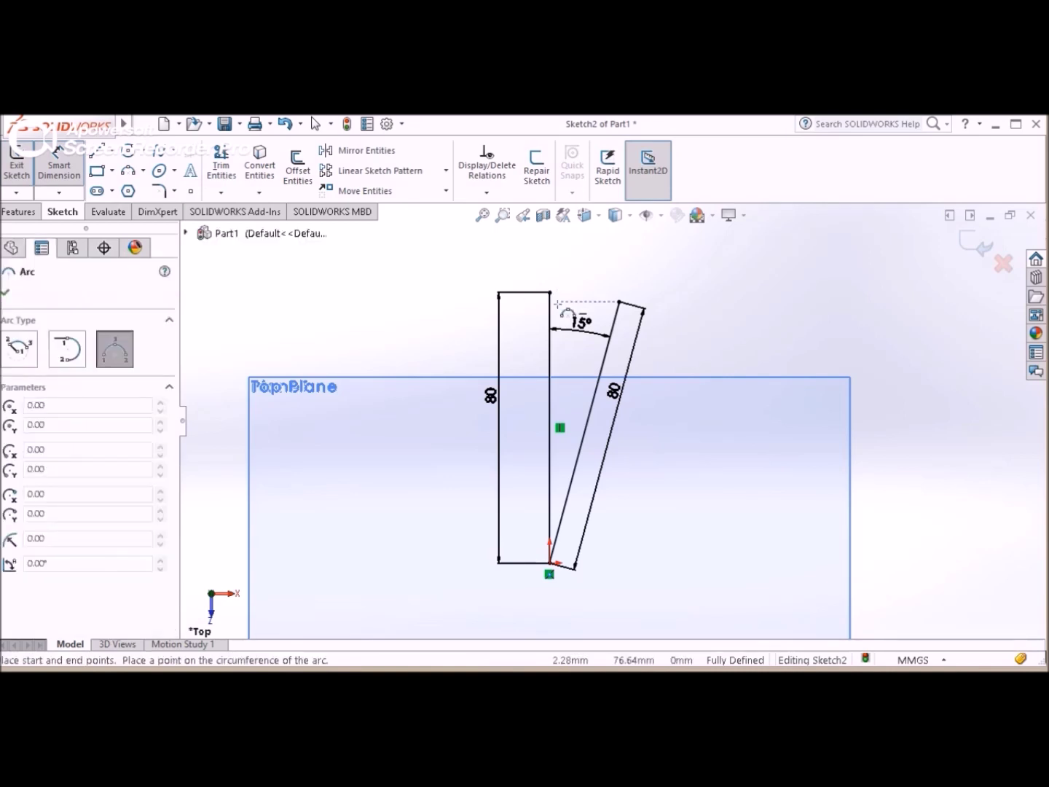
click(550, 291)
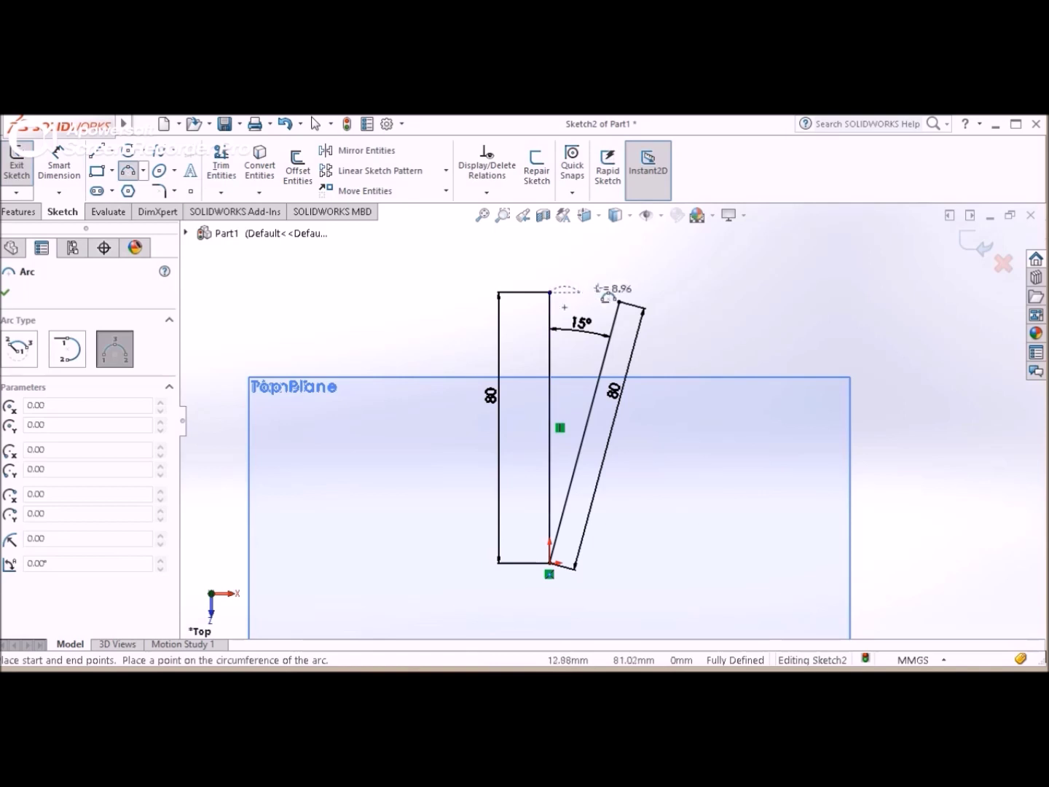
click(619, 301)
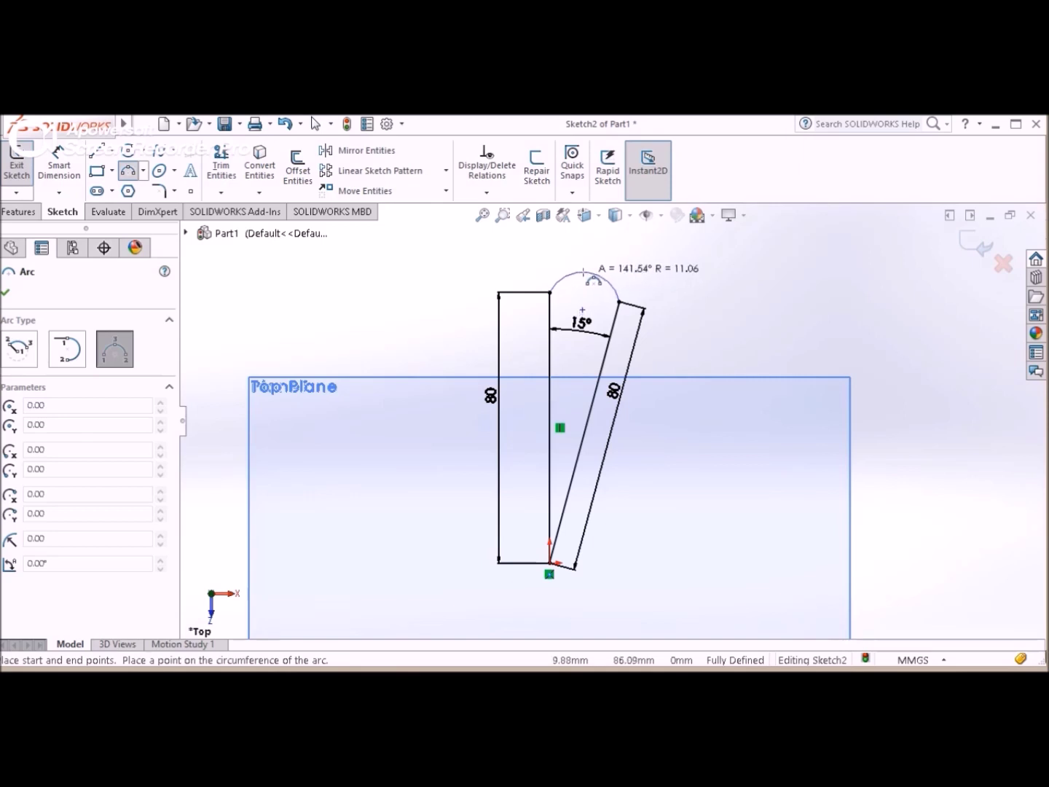
click(583, 272)
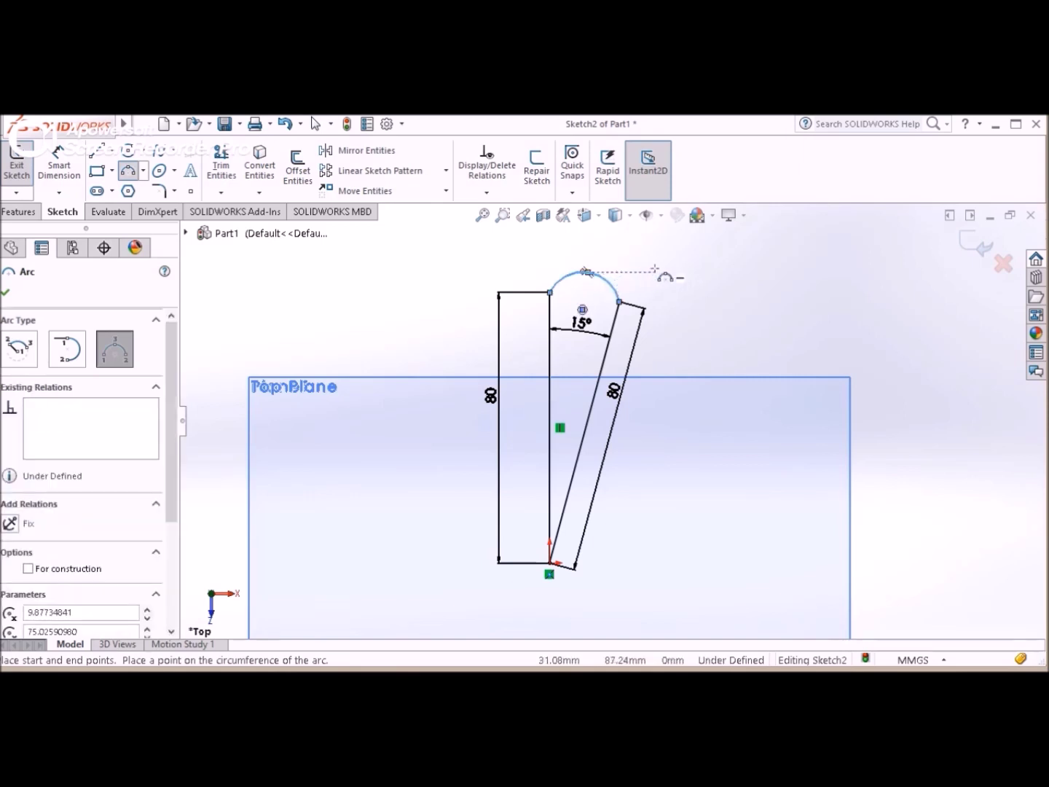
key(Escape)
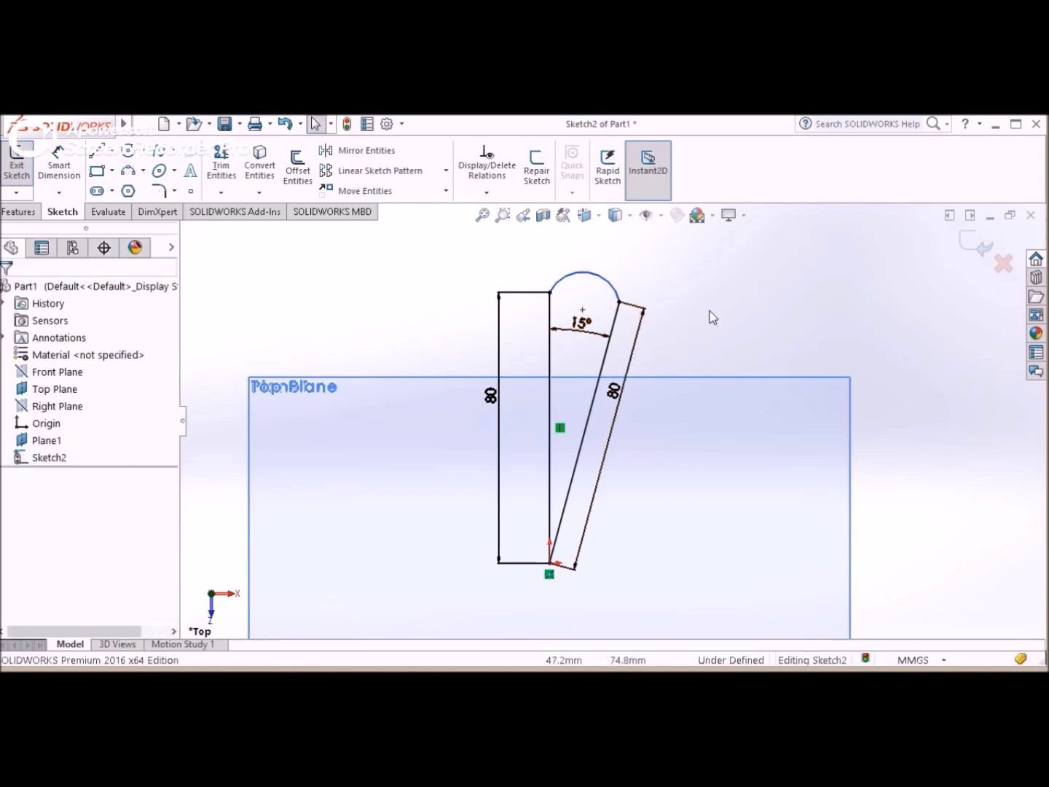
Step: Zoom in on the sketch and select the new top arc
scroll(708, 312, down, 1)
scroll(702, 309, up, 1)
scroll(700, 310, up, 1)
scroll(700, 309, up, 2)
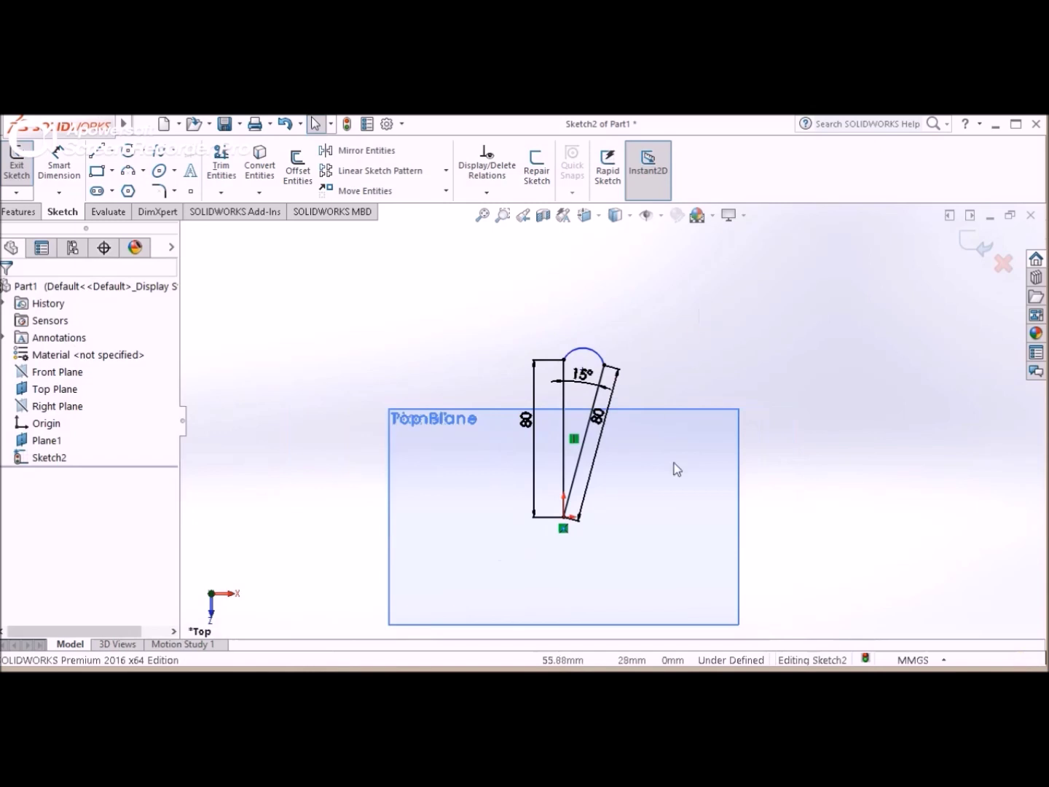
scroll(676, 477, up, 1)
scroll(641, 583, up, 1)
scroll(613, 568, up, 1)
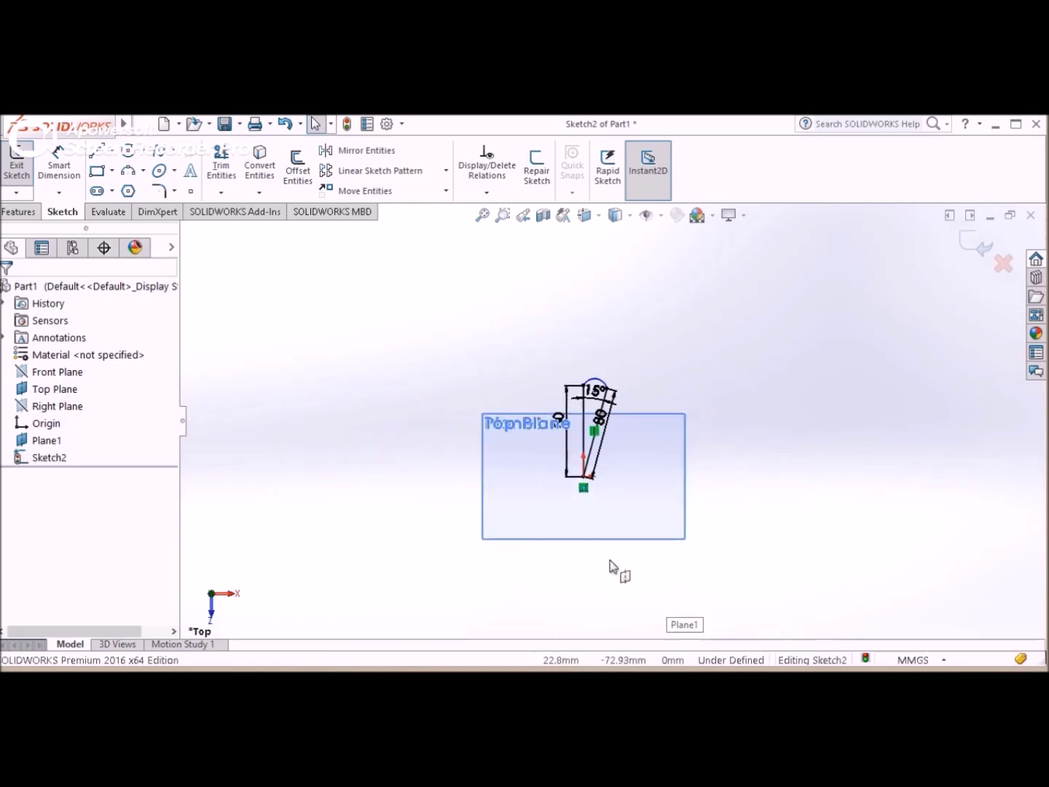
scroll(611, 566, down, 2)
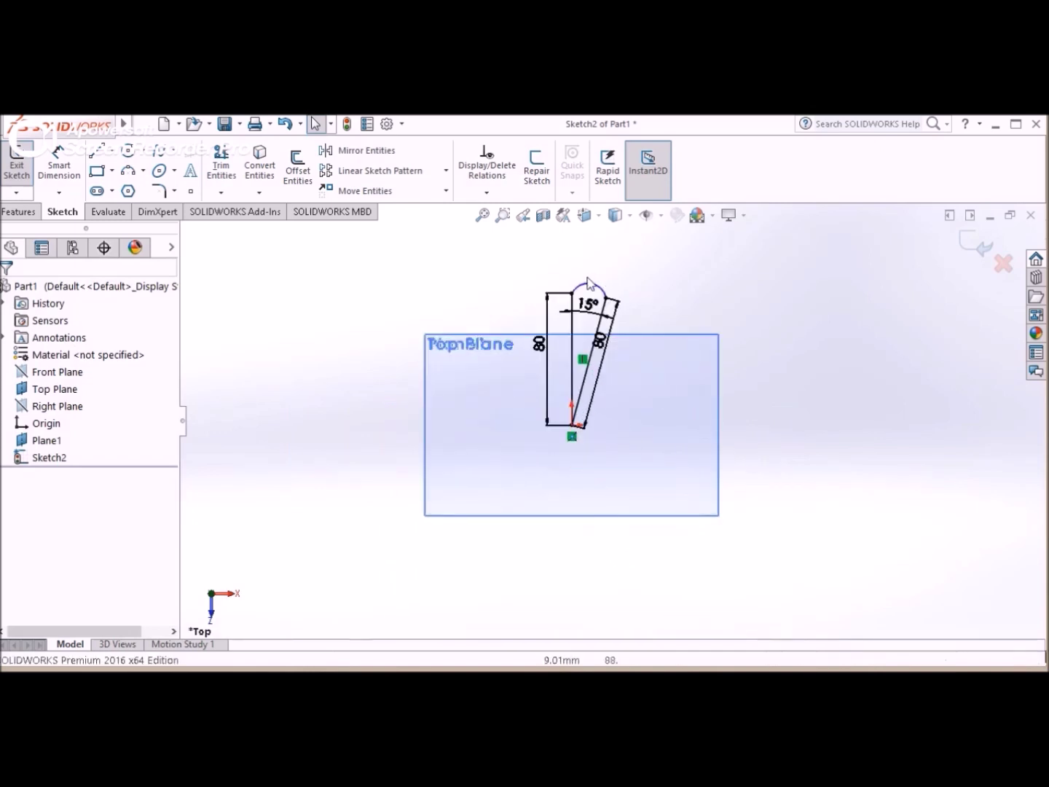
click(610, 294)
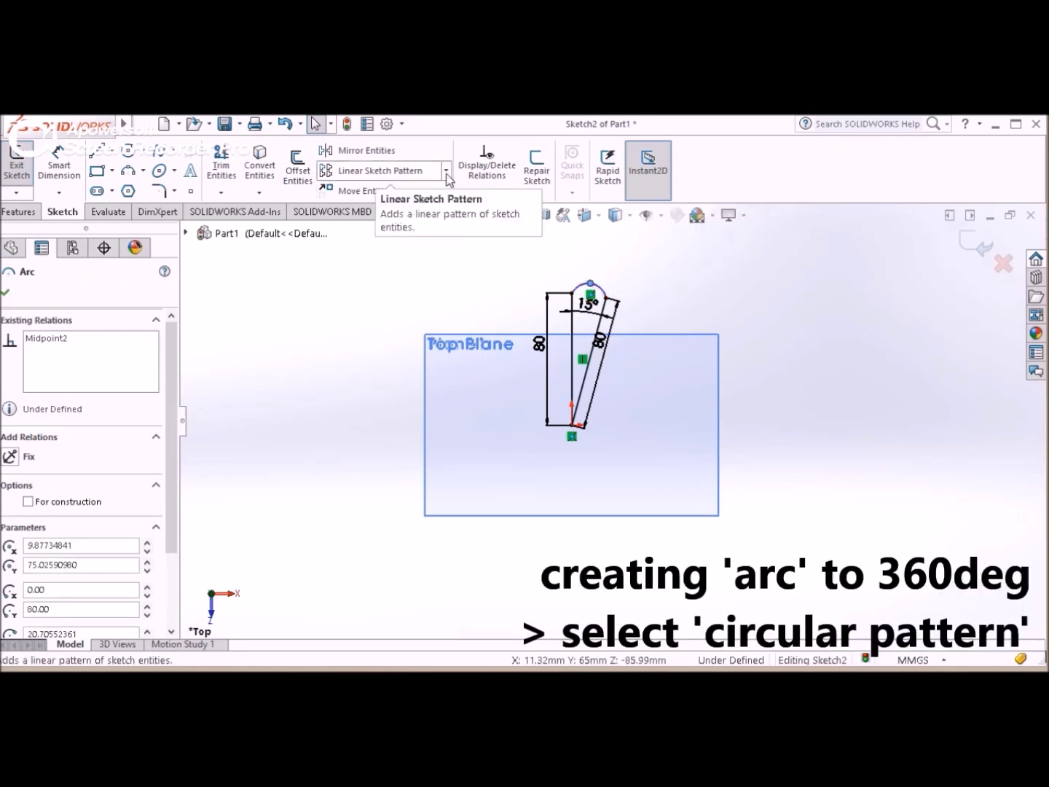
Step: Circular-pattern the arc into 24 instances around the origin
click(446, 171)
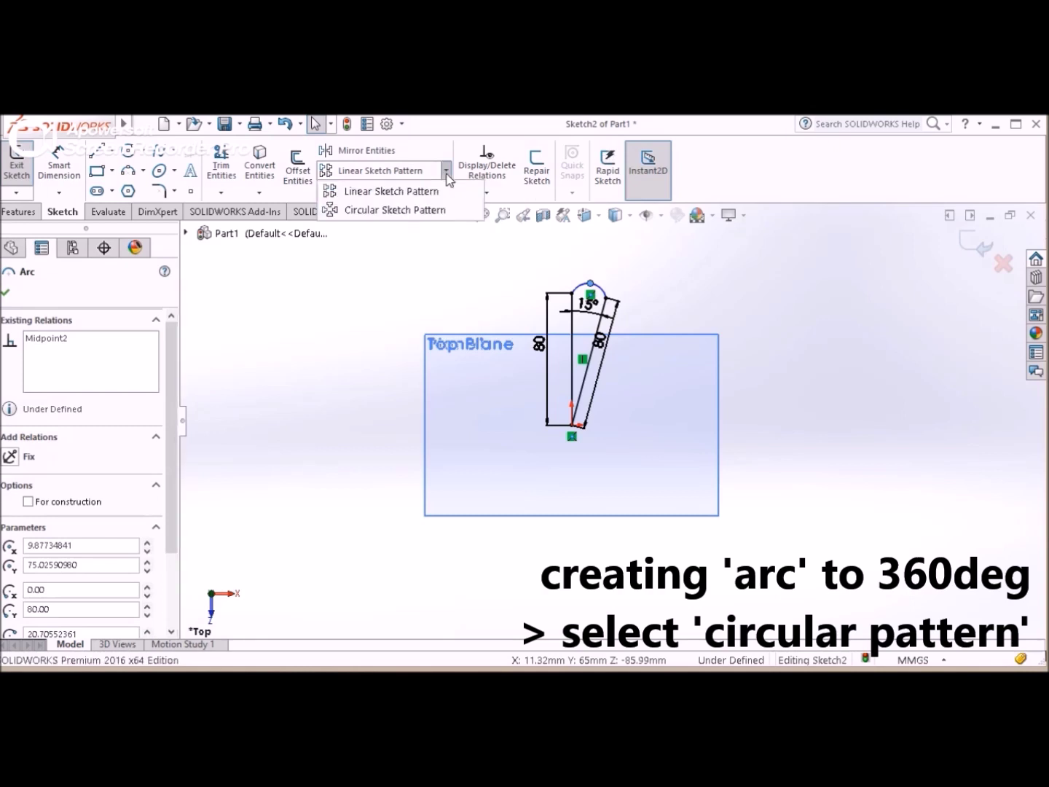
click(431, 210)
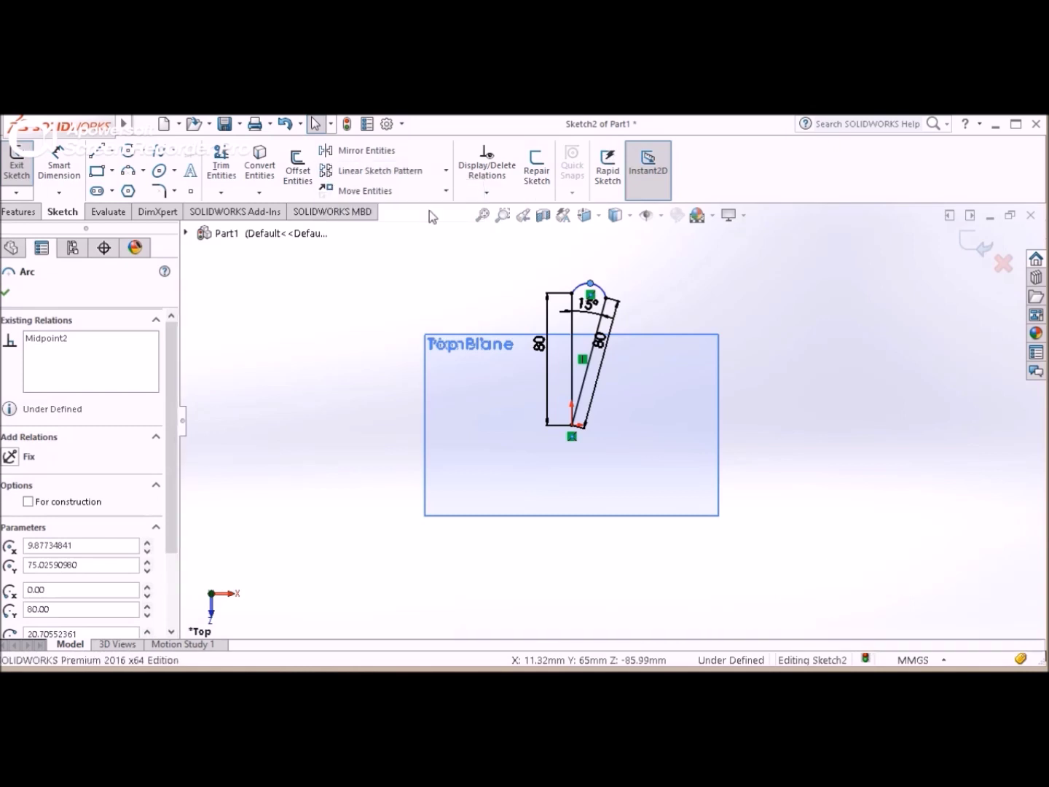
click(605, 297)
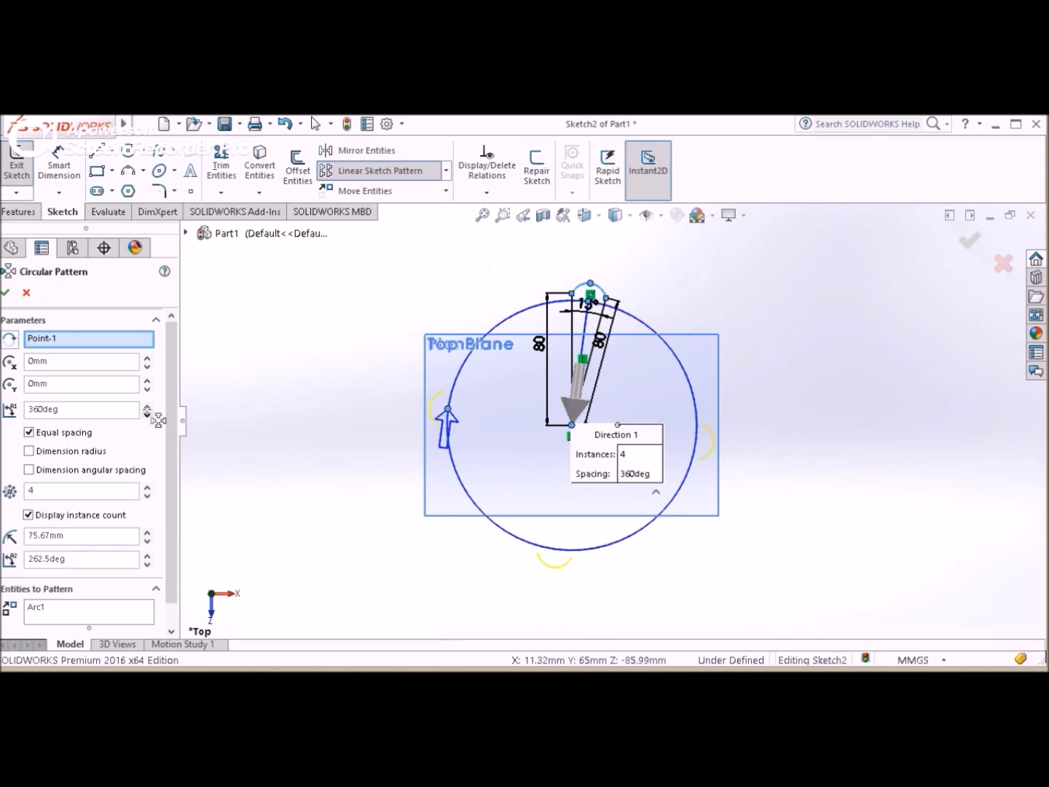
click(46, 491)
text(4)
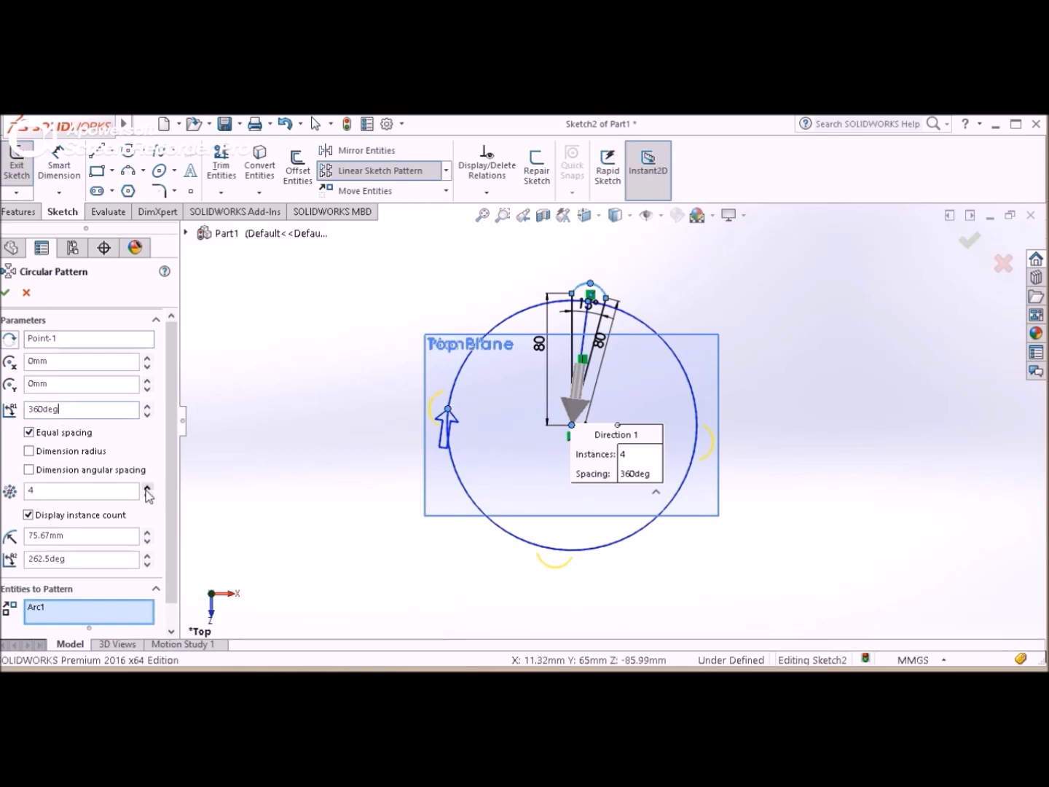
double_click(25, 491)
text(24)
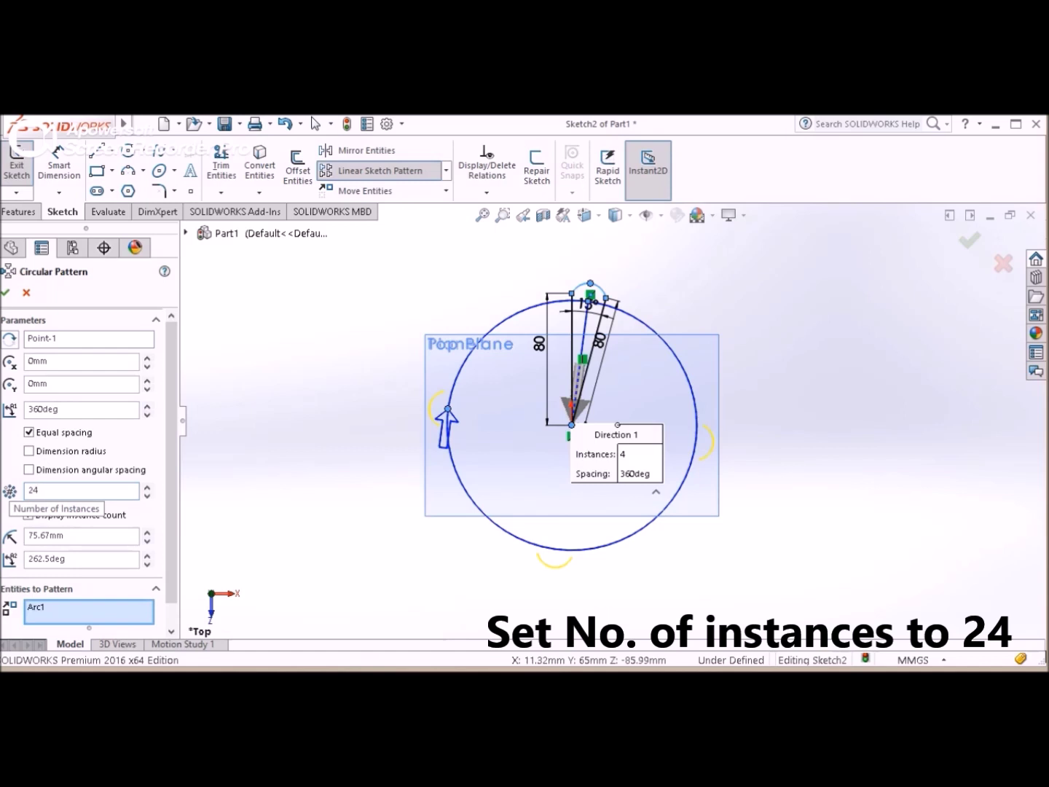
key(Return)
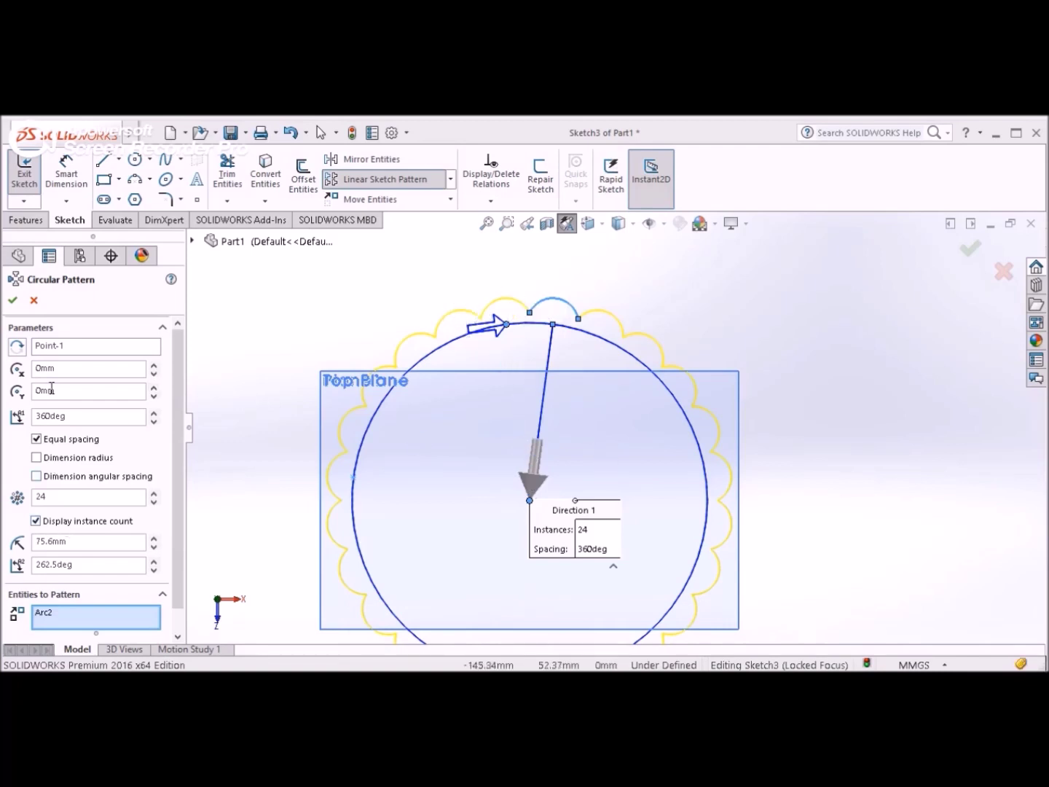
click(13, 299)
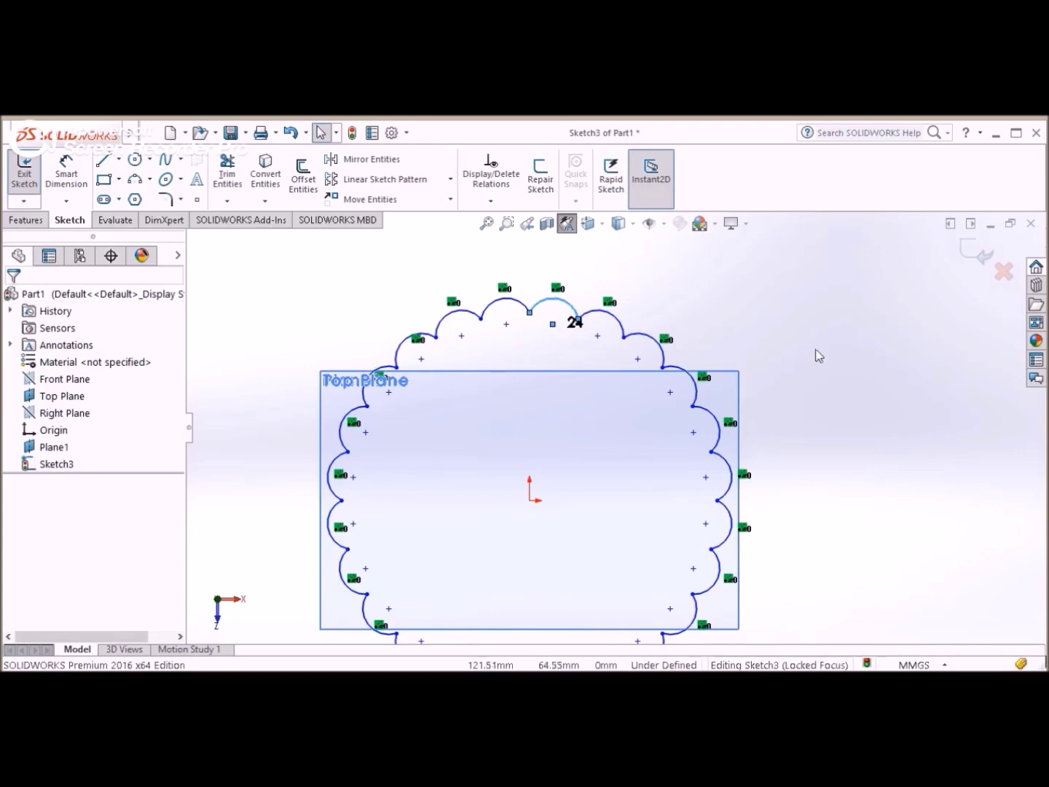
Step: Inspect the 24-lobe outline in 3D, exit Sketch3, and start another sketch
scroll(641, 406, down, 2)
scroll(596, 390, up, 4)
scroll(641, 510, up, 2)
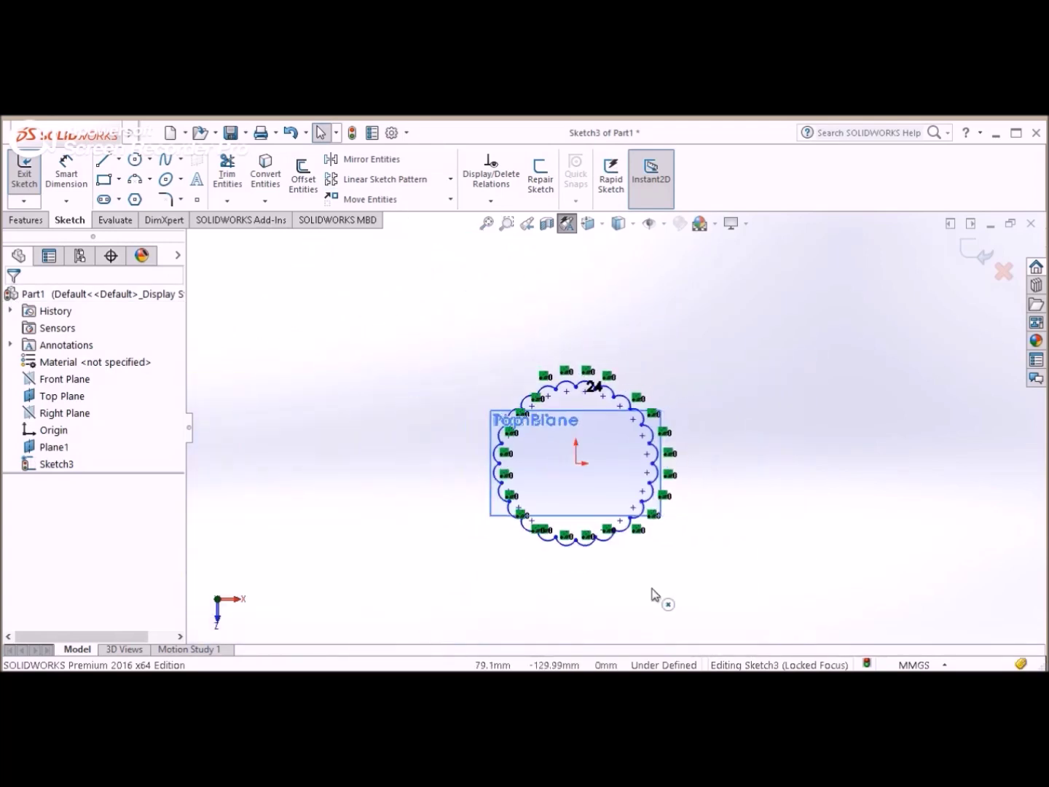
scroll(656, 597, down, 4)
mouse_move(561, 417)
middle_down()
mouse_move(548, 317)
mouse_move(575, 486)
mouse_move(606, 484)
middle_up()
middle_drag(538, 438, 573, 367)
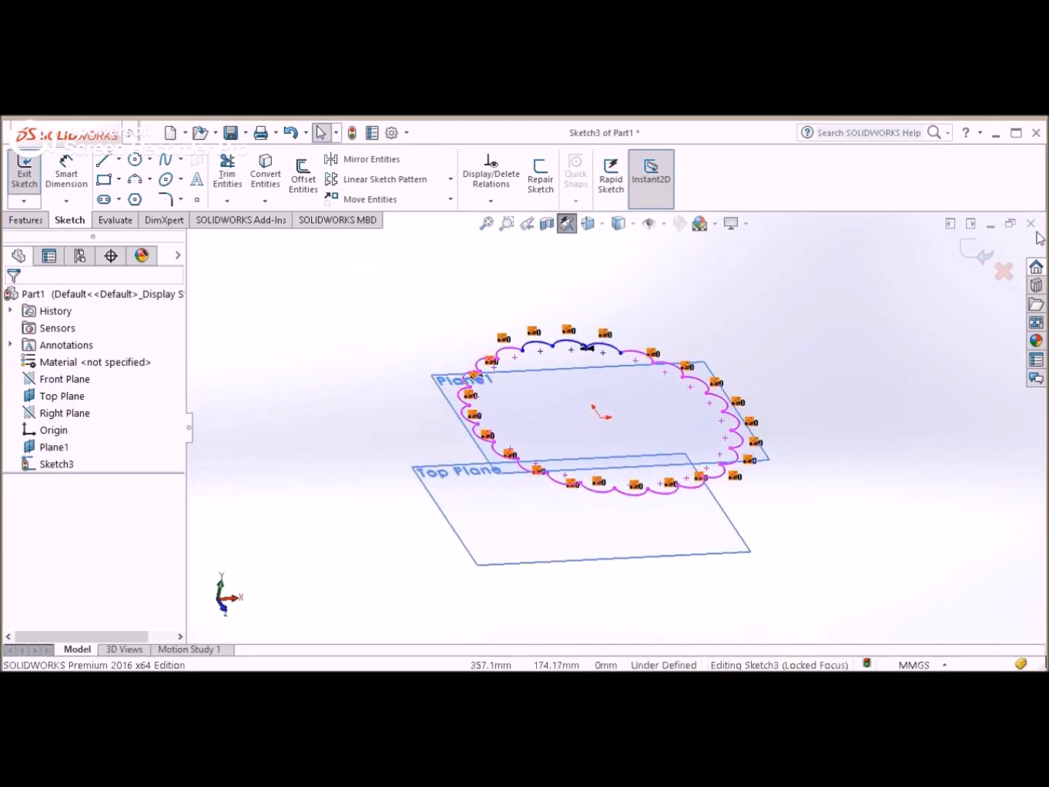
click(974, 251)
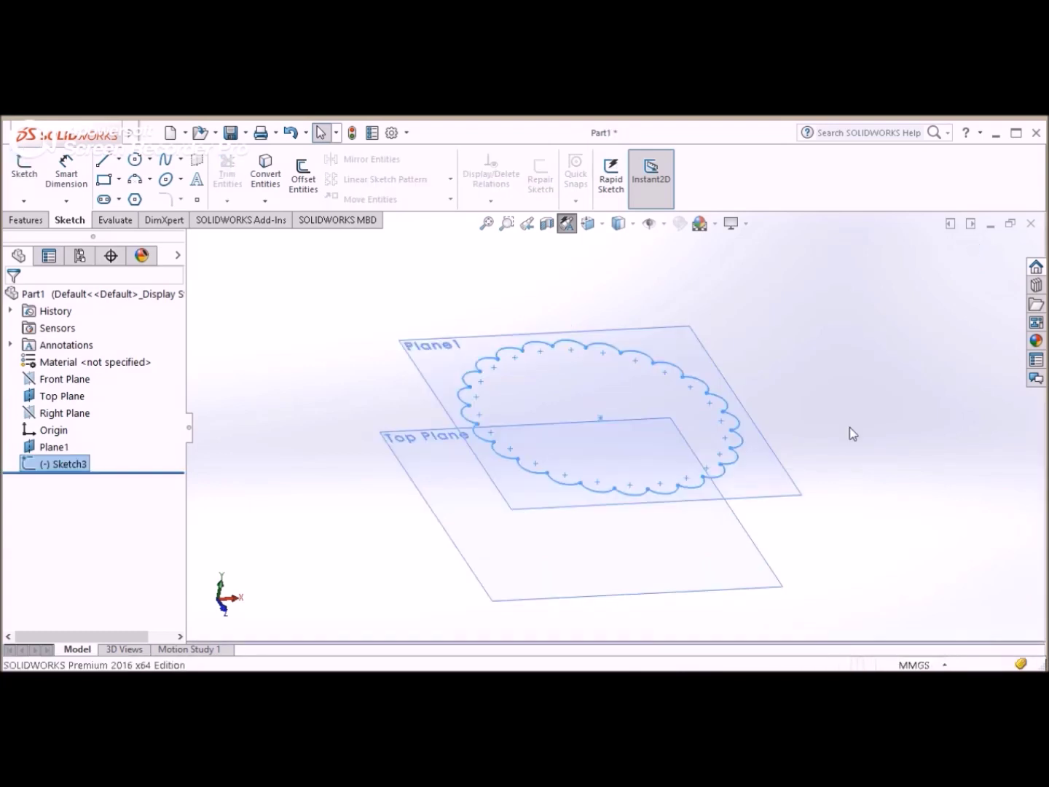
mouse_move(609, 442)
middle_down()
mouse_move(586, 452)
mouse_move(586, 436)
mouse_move(529, 457)
mouse_move(587, 370)
mouse_move(644, 341)
mouse_move(712, 287)
middle_up()
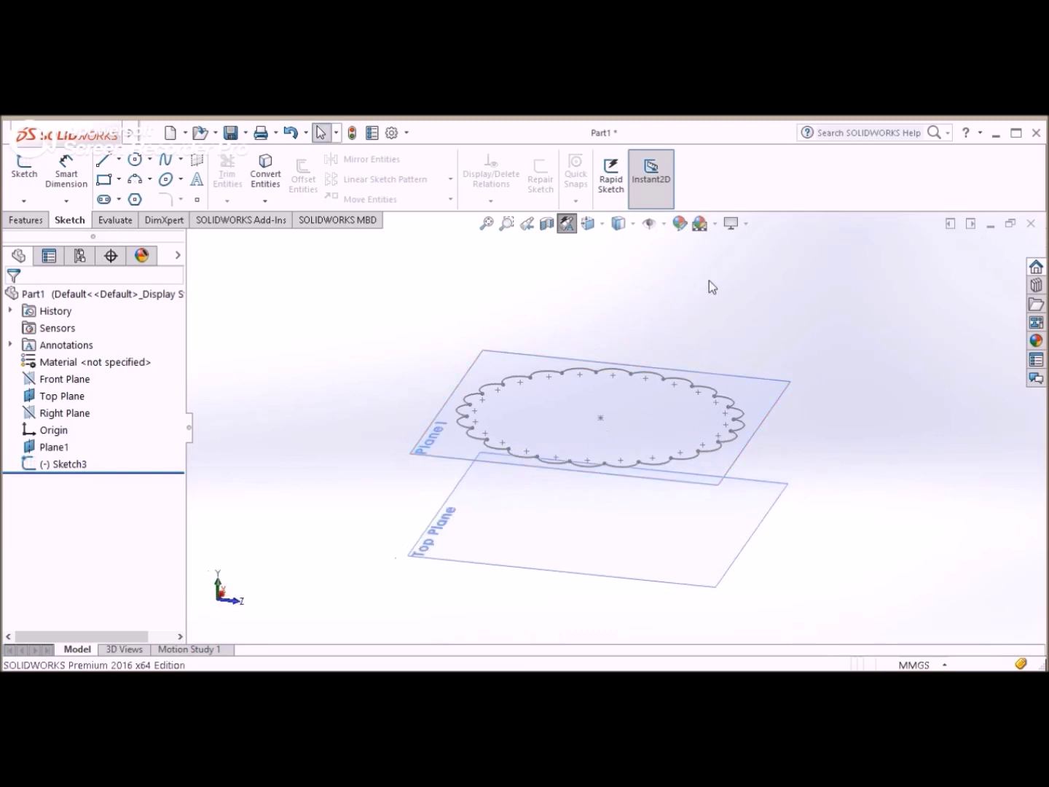
click(24, 164)
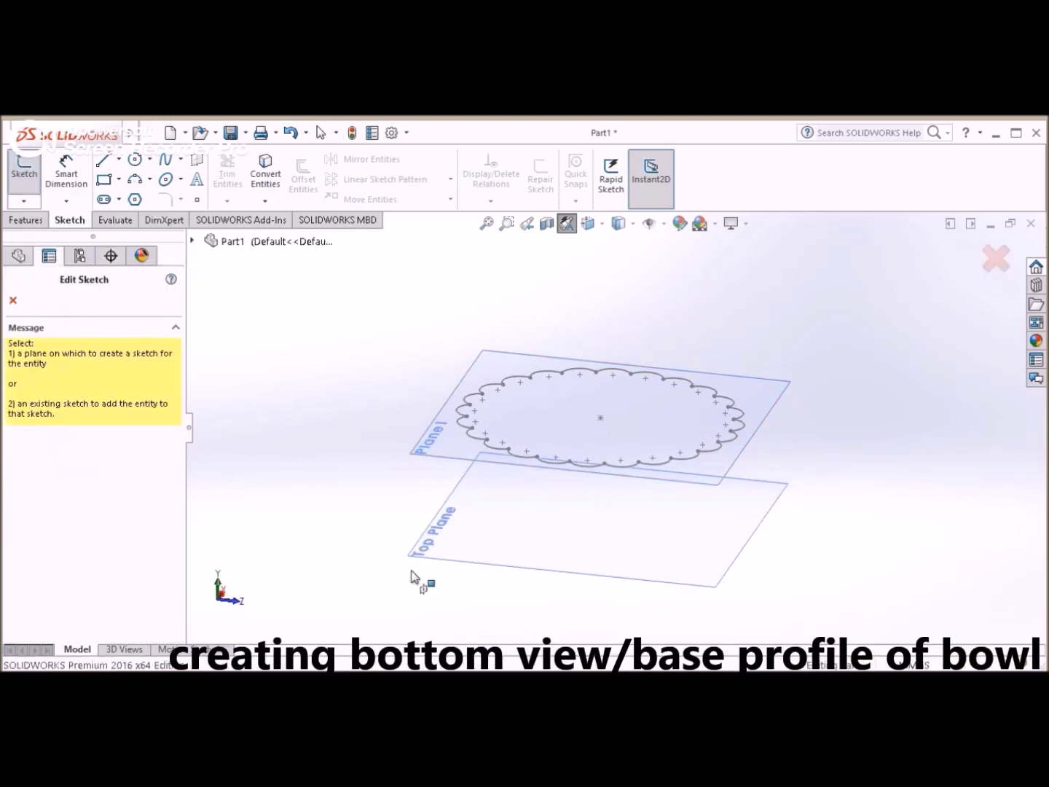
Step: Place the new sketch on the Top Plane and view it face-on
click(653, 545)
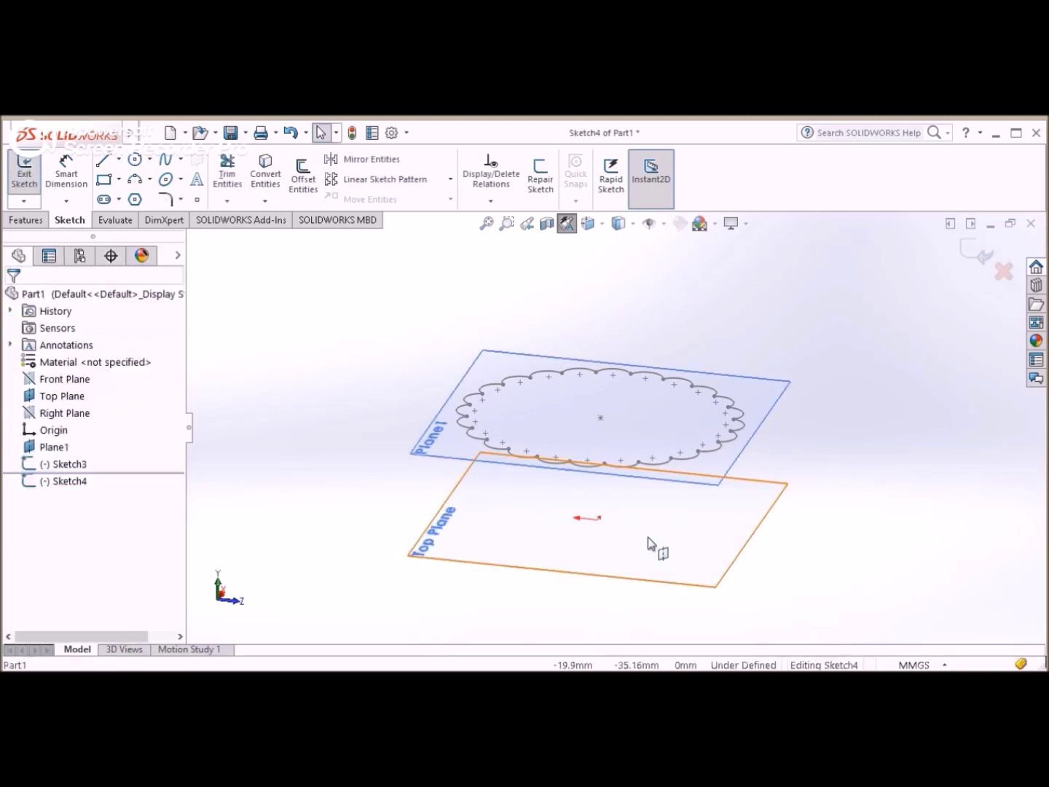
middle_drag(644, 556, 672, 367)
key(space)
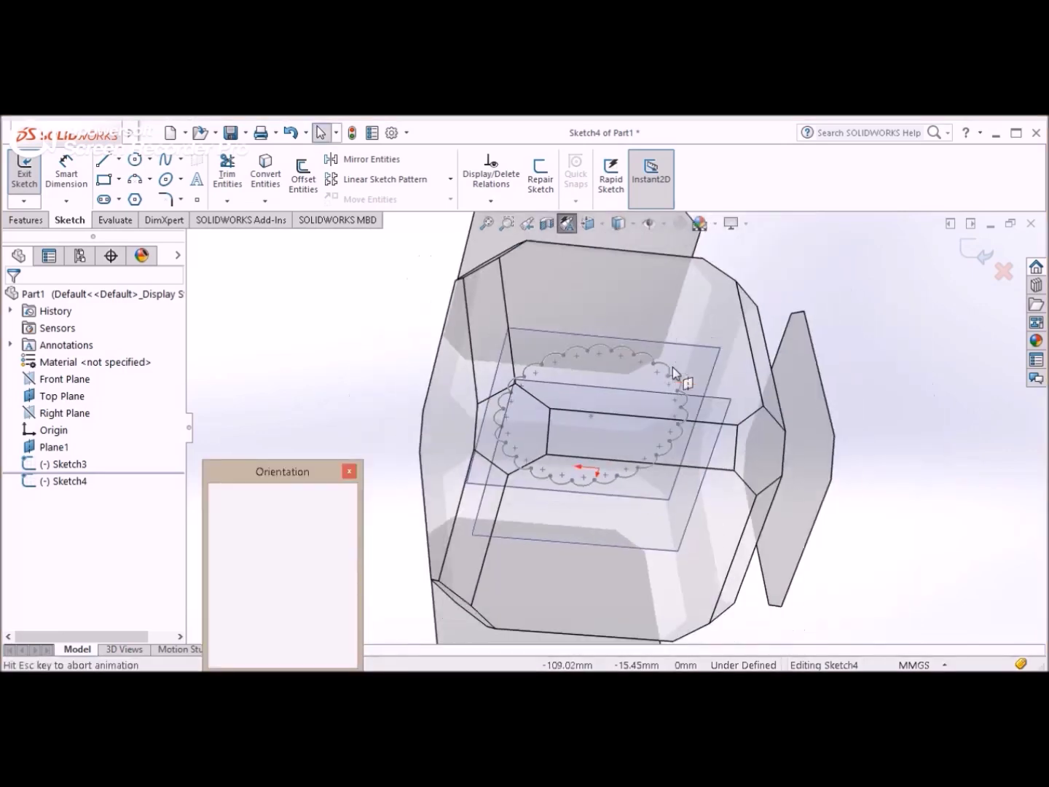
middle_drag(607, 499, 671, 480)
click(671, 483)
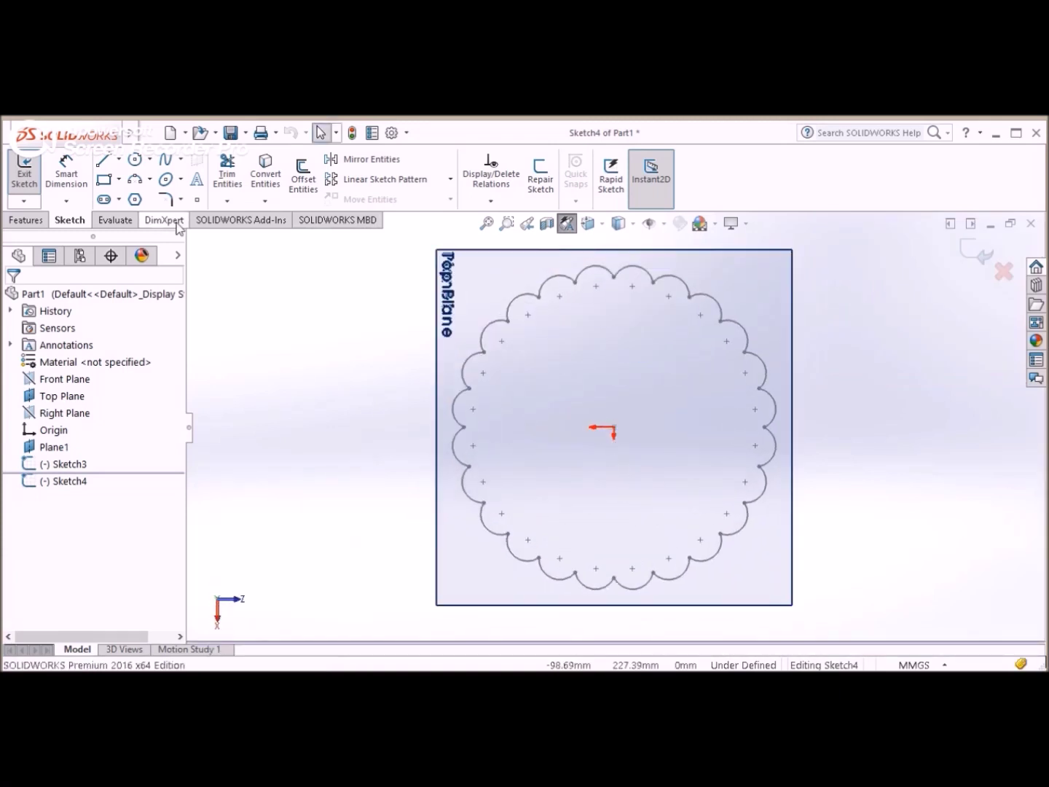
Step: Draw an 85 mm diameter circle centred on the origin and exit the sketch
click(134, 159)
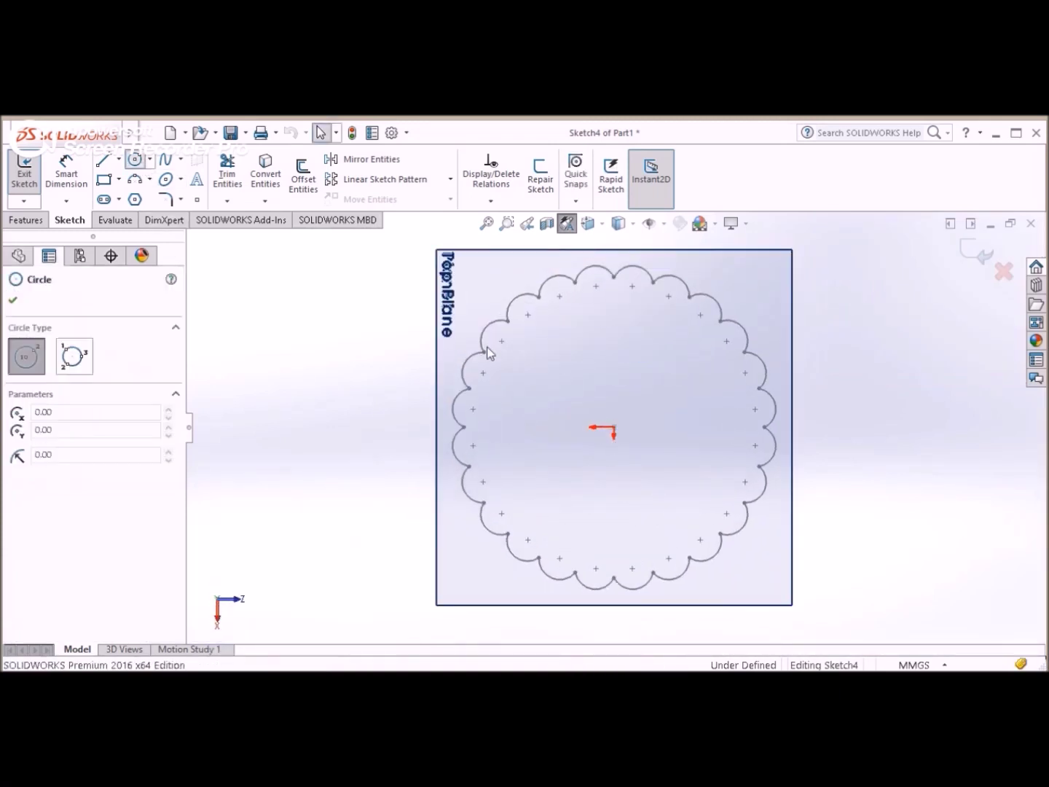
click(613, 427)
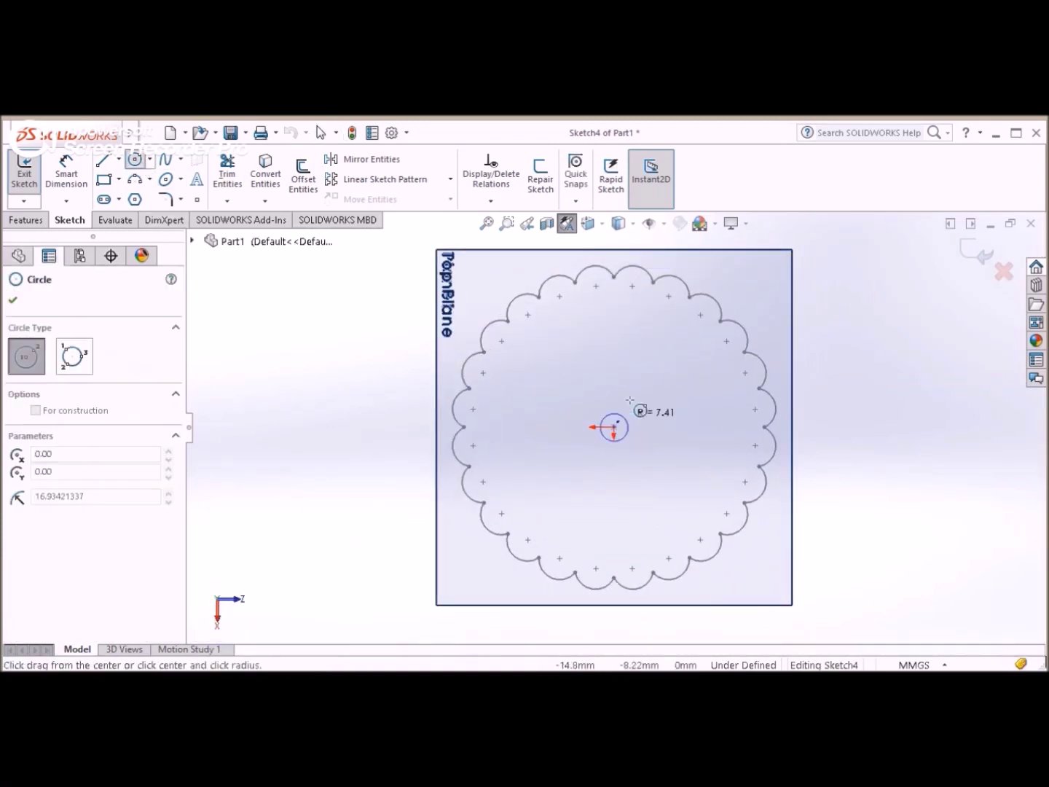
click(650, 363)
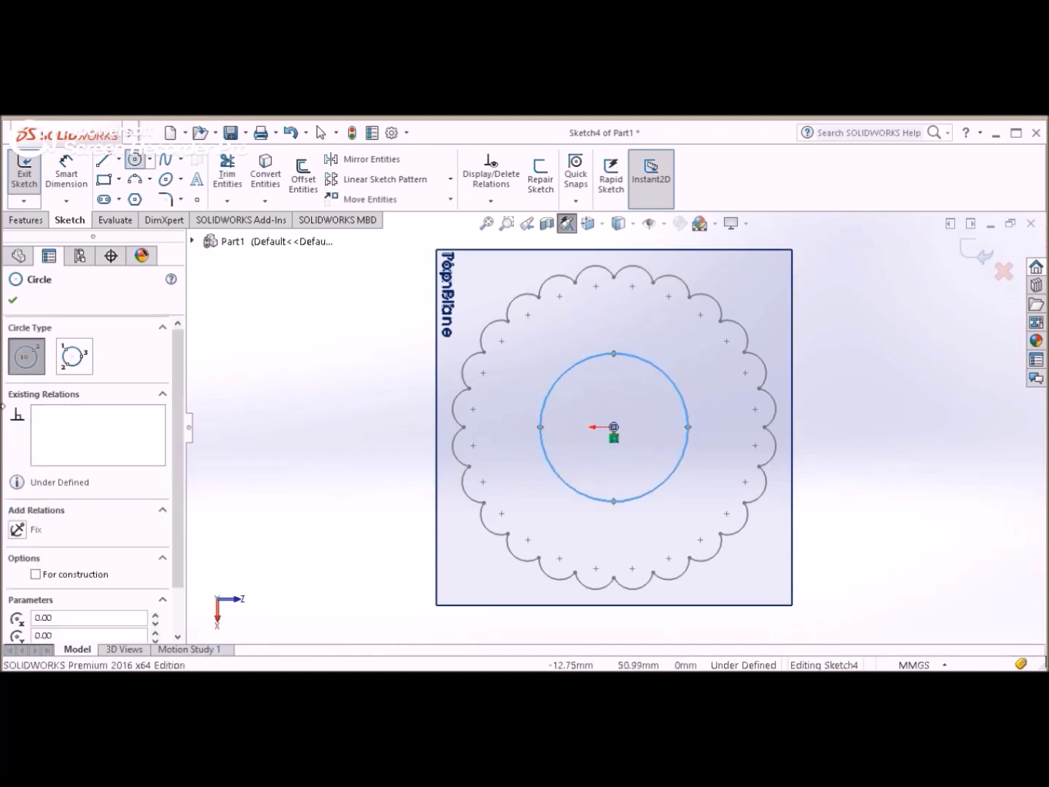
click(66, 175)
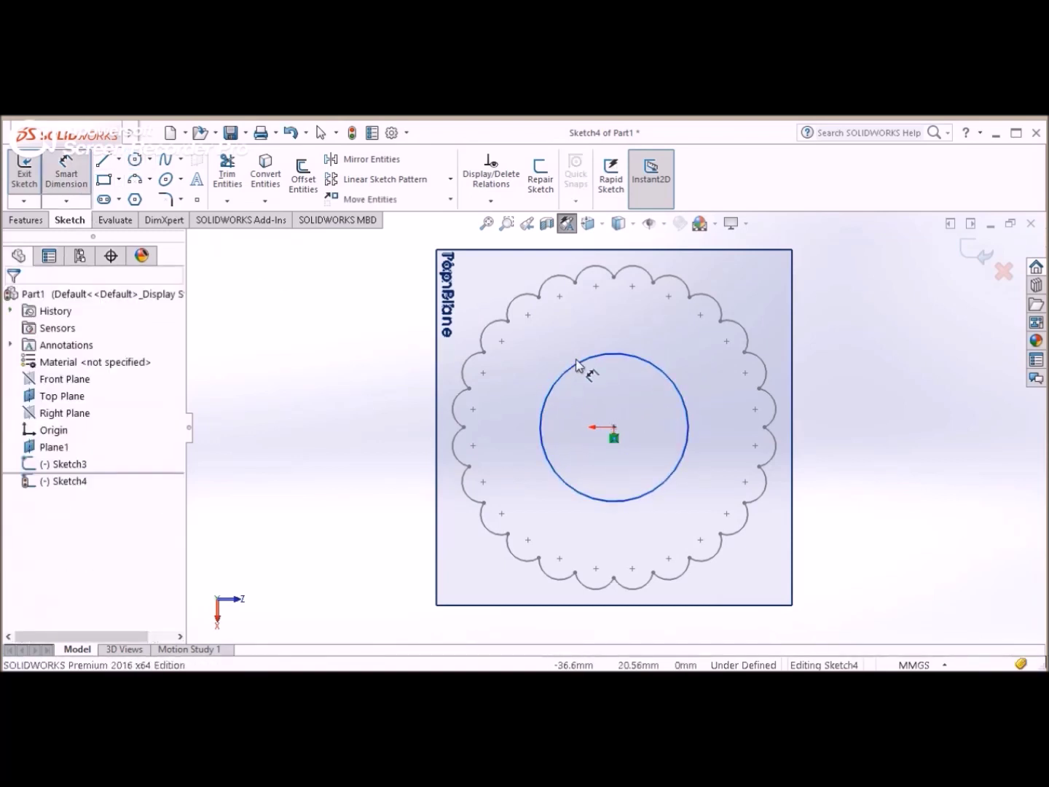
click(616, 358)
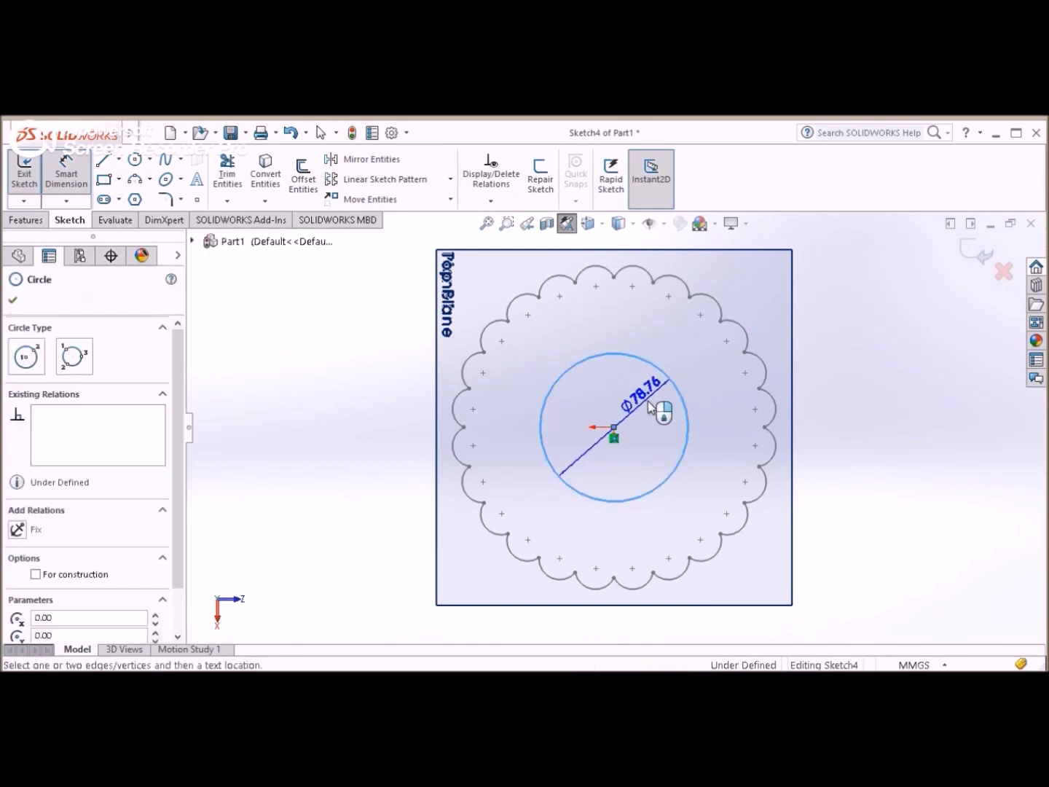
click(654, 403)
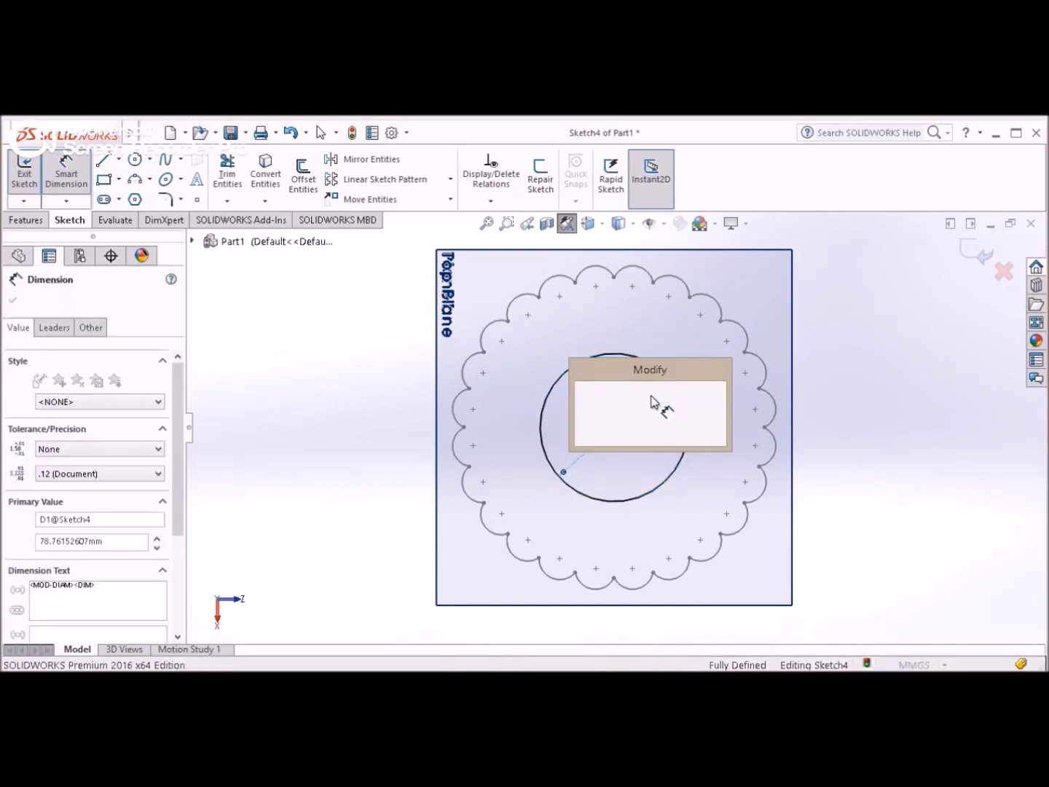
text(85)
key(Return)
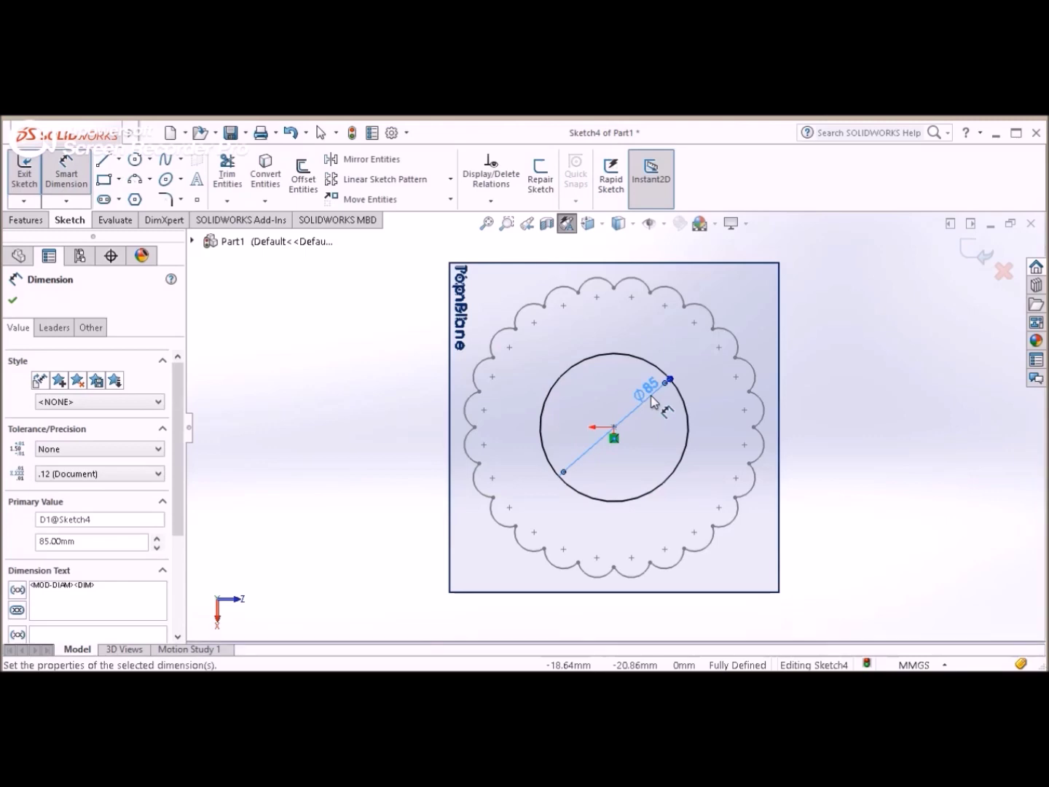
click(906, 368)
mouse_move(707, 402)
middle_down()
mouse_move(665, 410)
mouse_move(600, 478)
mouse_move(668, 507)
mouse_move(677, 555)
mouse_move(741, 651)
mouse_move(740, 462)
mouse_move(784, 482)
mouse_move(768, 532)
mouse_move(796, 477)
mouse_move(960, 293)
middle_up()
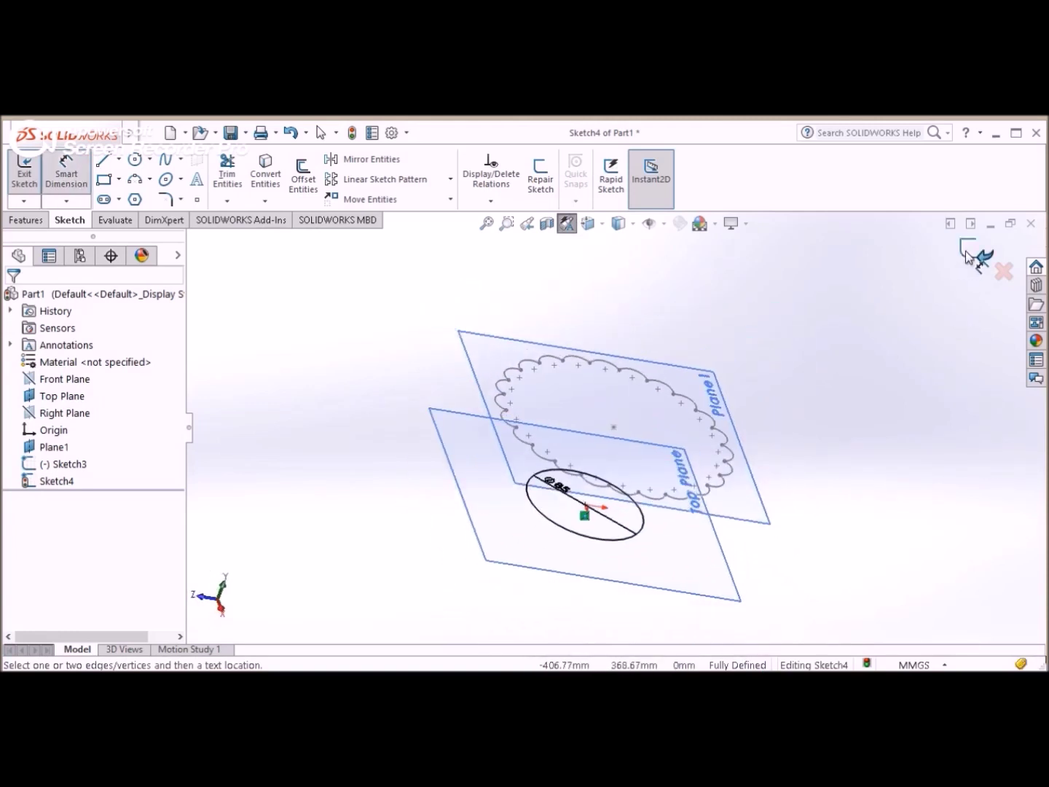
click(967, 255)
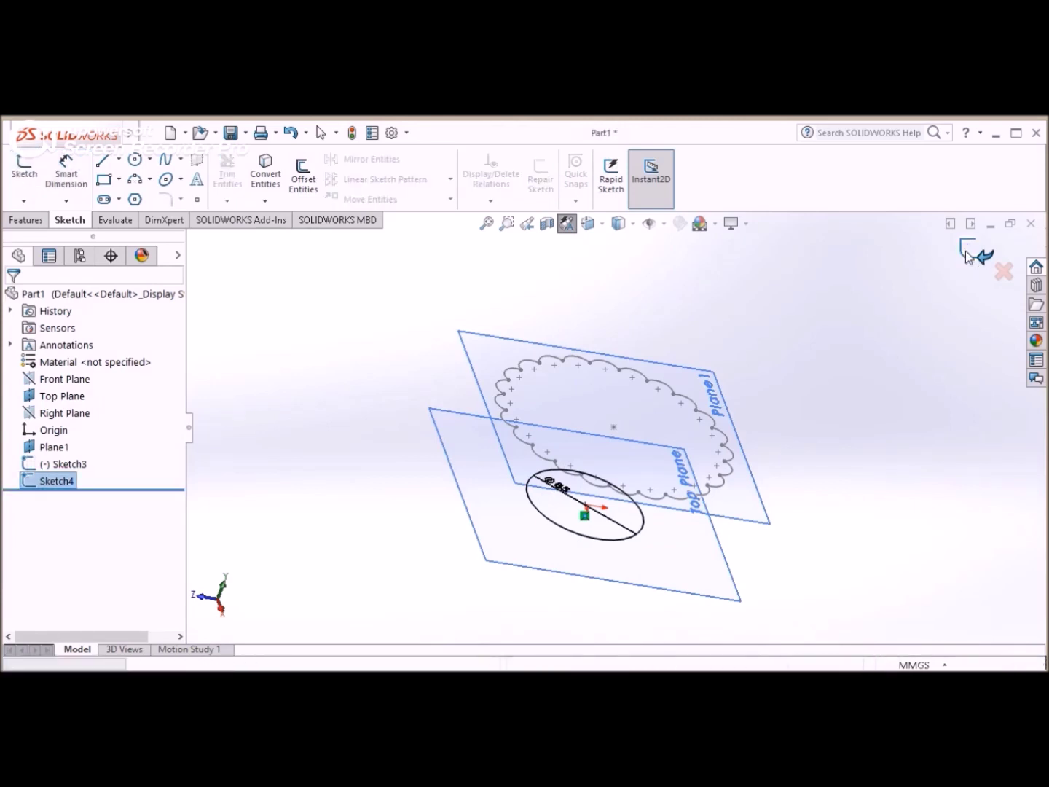
mouse_move(812, 431)
middle_down()
mouse_move(775, 428)
mouse_move(740, 383)
mouse_move(759, 384)
mouse_move(639, 459)
middle_up()
scroll(639, 459, up, 2)
scroll(632, 457, up, 2)
scroll(632, 457, down, 5)
scroll(539, 355, down, 1)
middle_drag(539, 350, 558, 370)
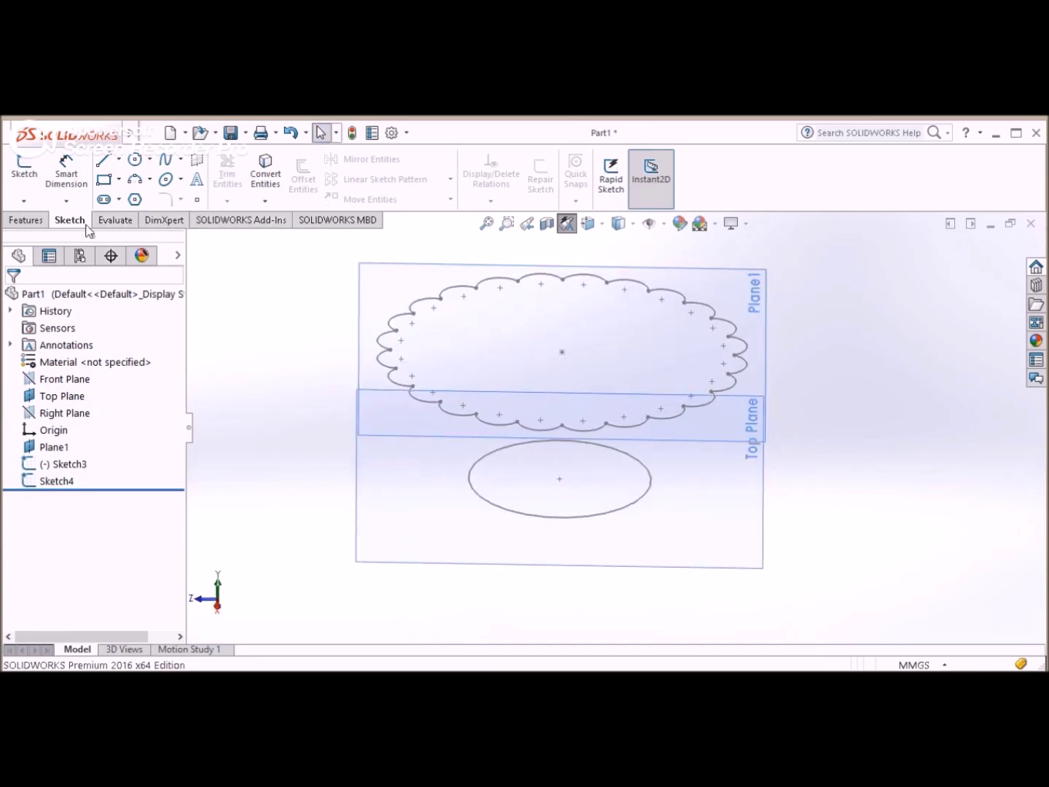
click(29, 221)
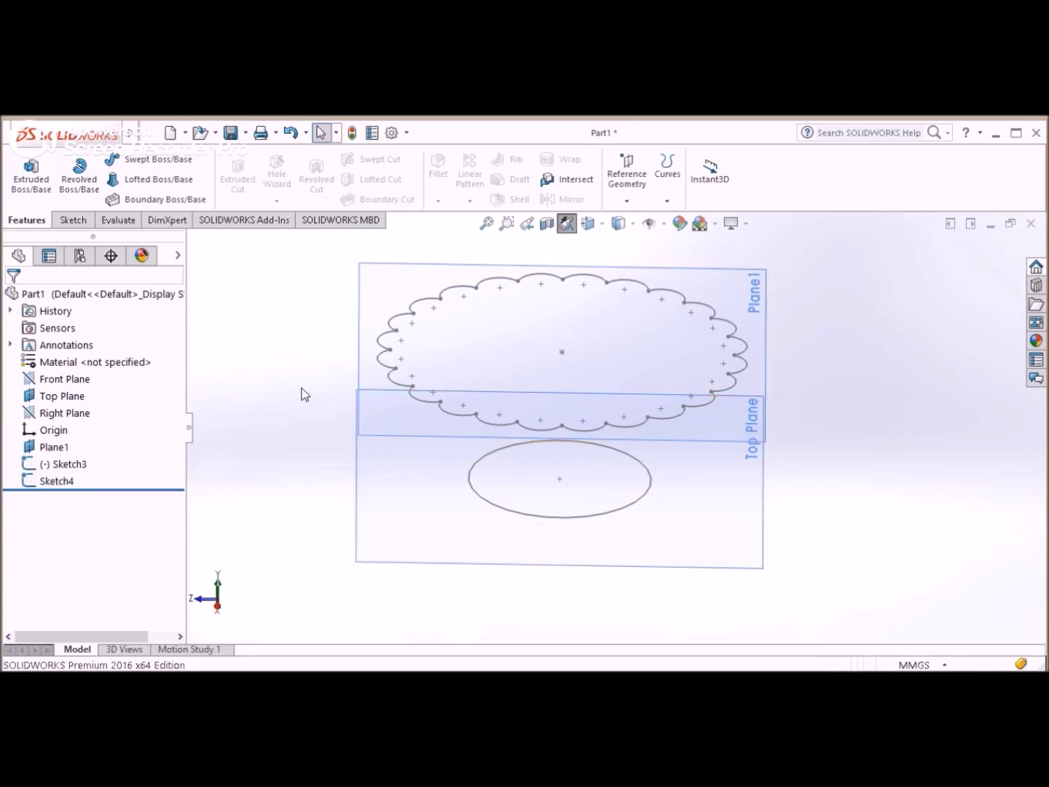
click(204, 182)
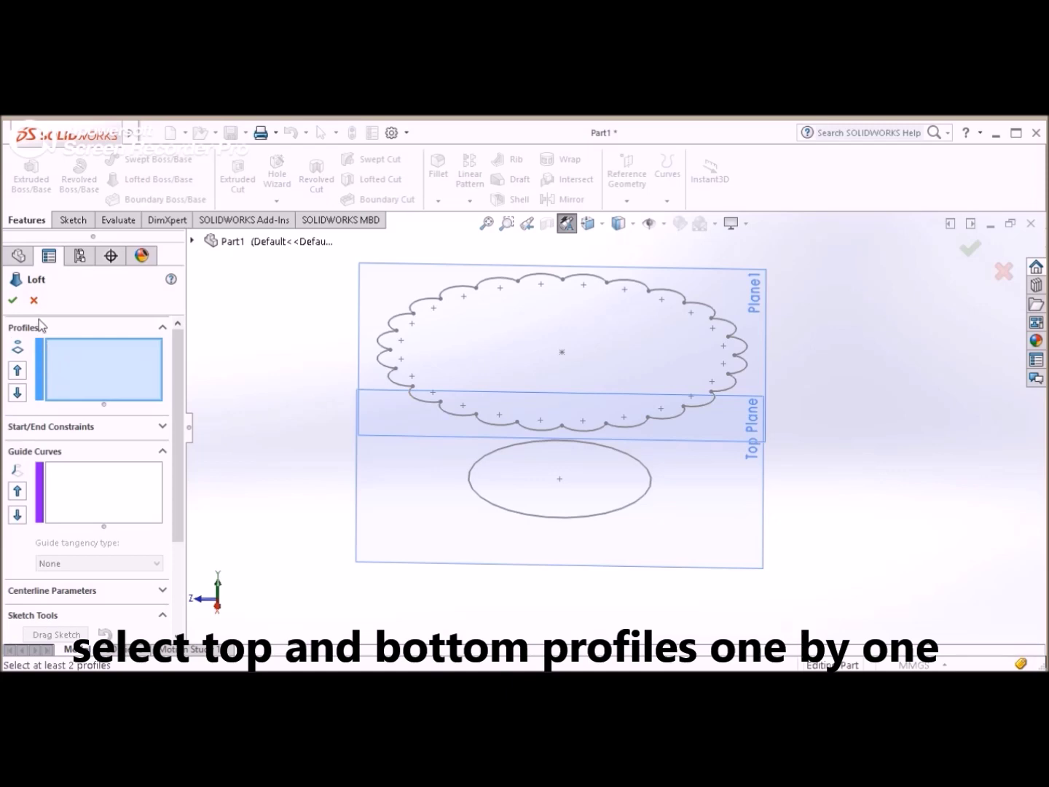
Step: Pick the scalloped Sketch3 and the lower Sketch4 as loft profiles
click(419, 404)
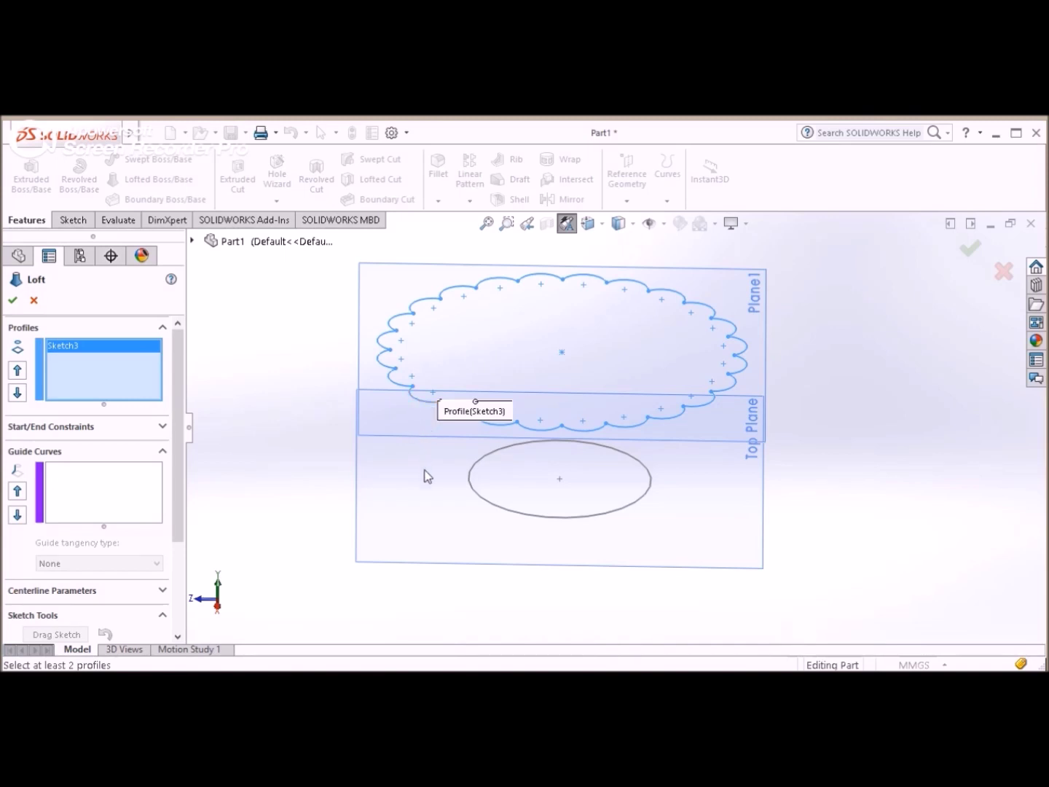
click(475, 494)
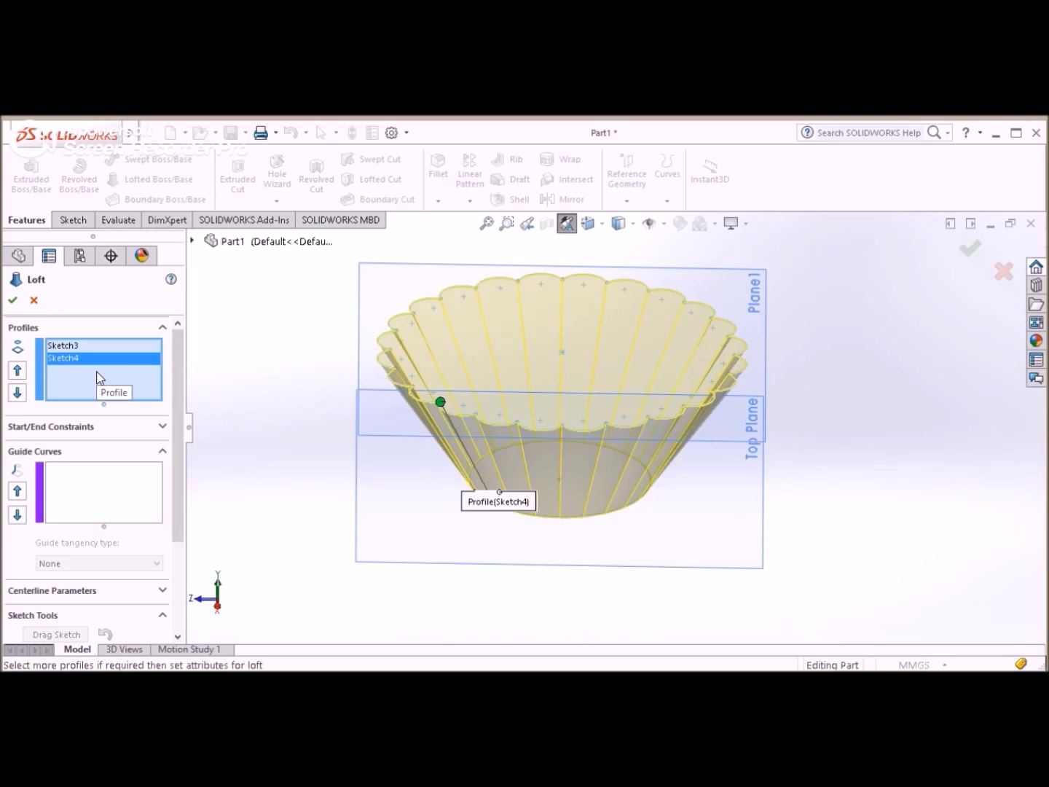
Step: Set the loft's start constraint to Normal To Profile
scroll(115, 492, down, 3)
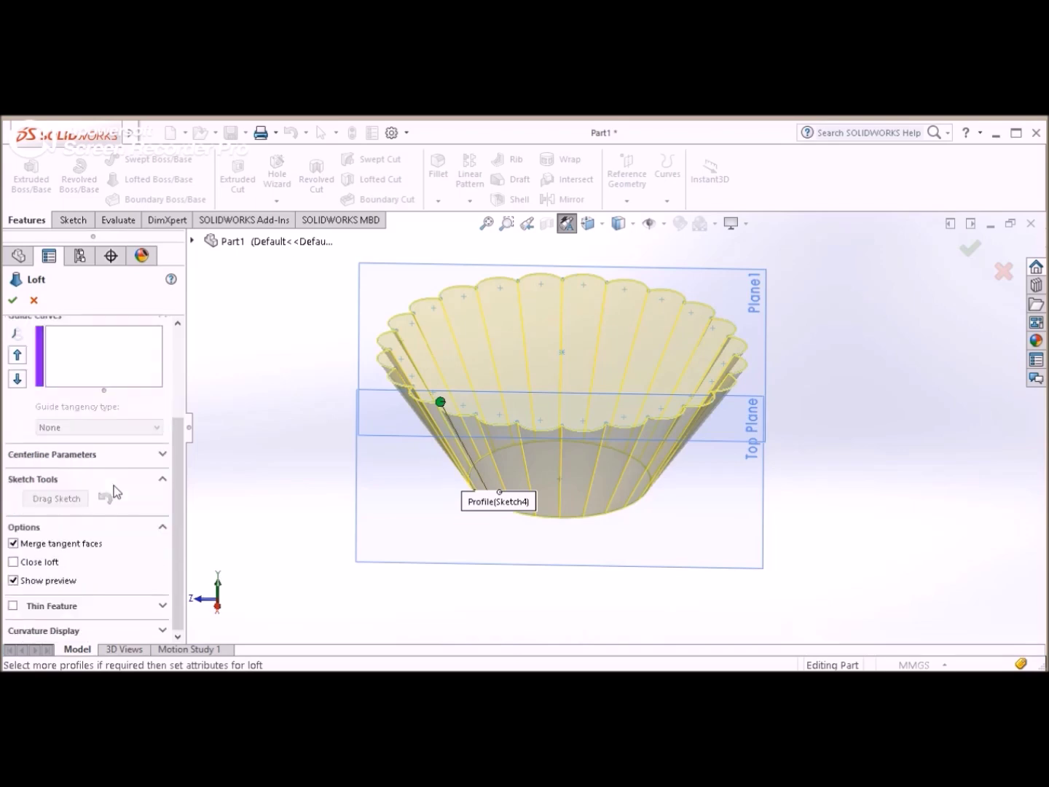
scroll(115, 487, up, 3)
click(194, 402)
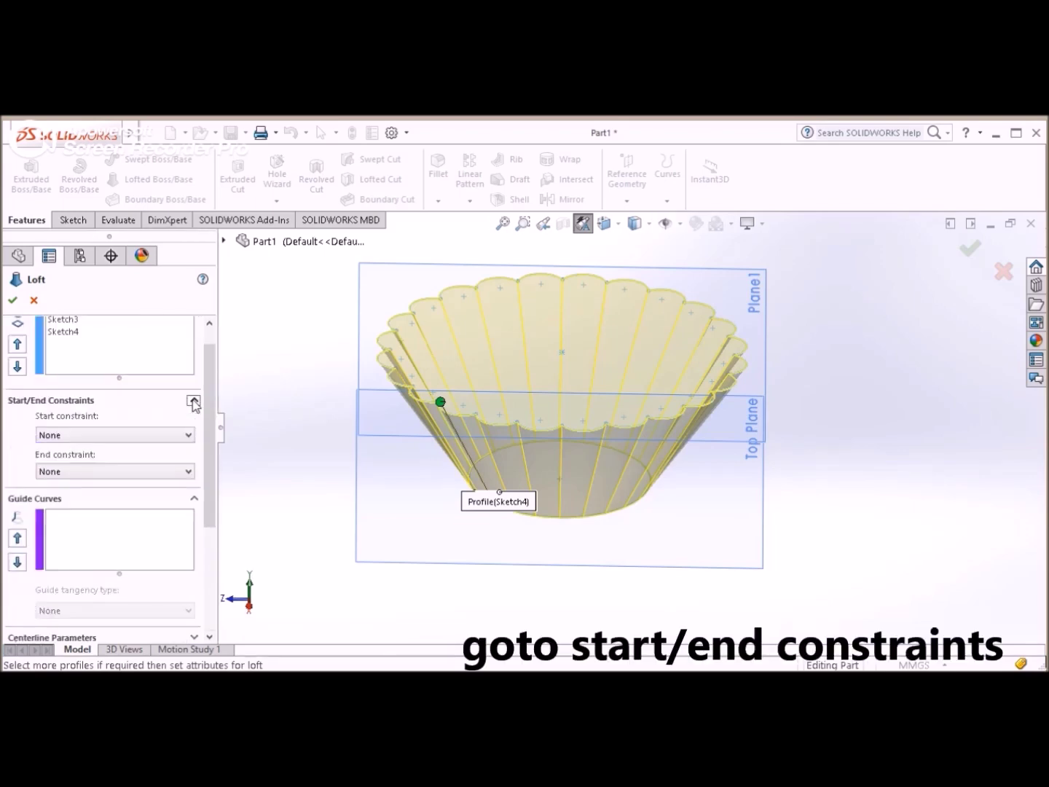
click(80, 437)
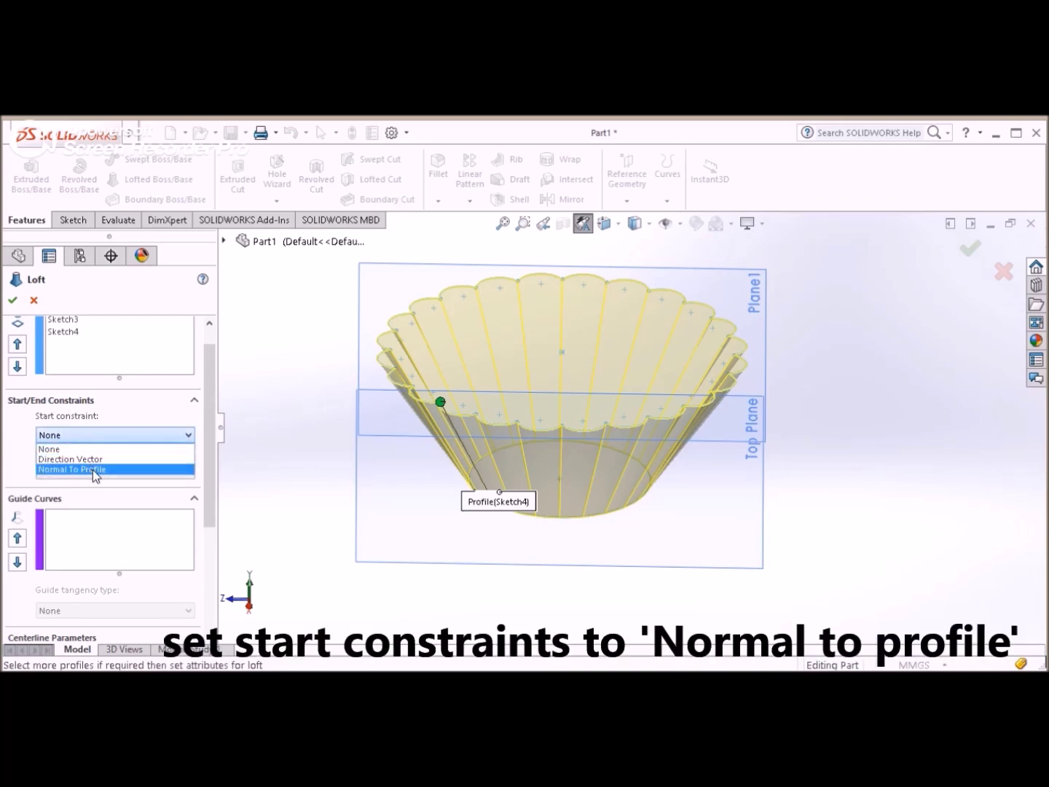
click(134, 422)
click(63, 437)
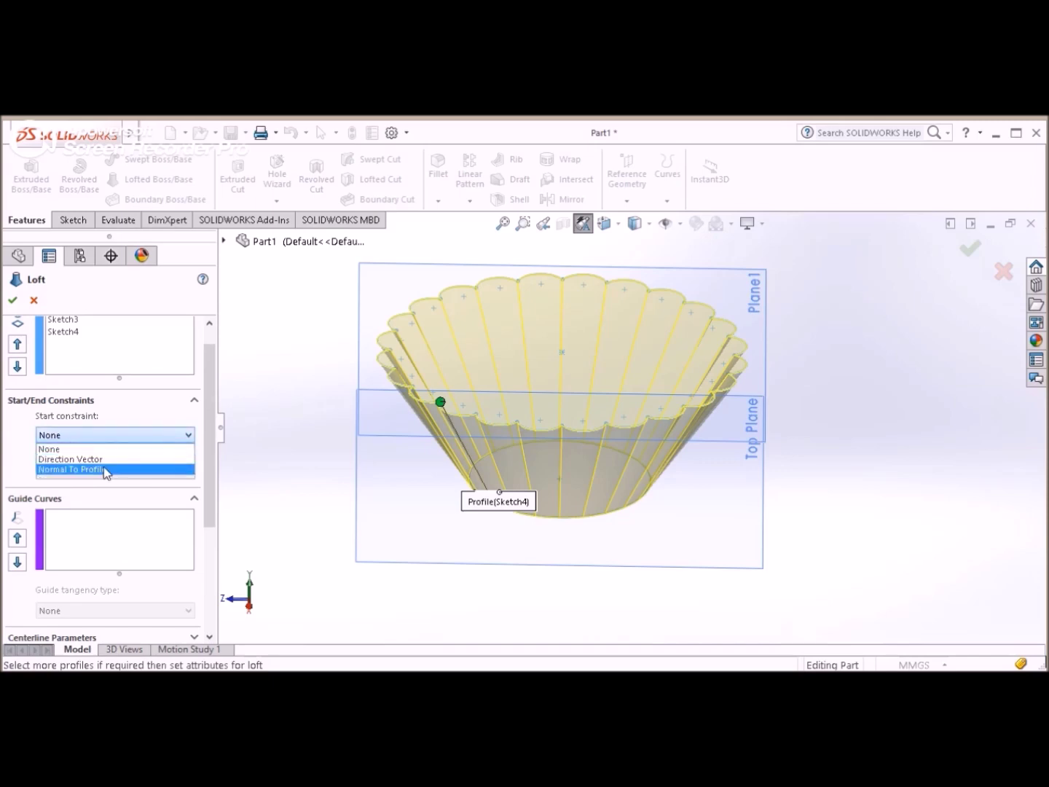
click(103, 470)
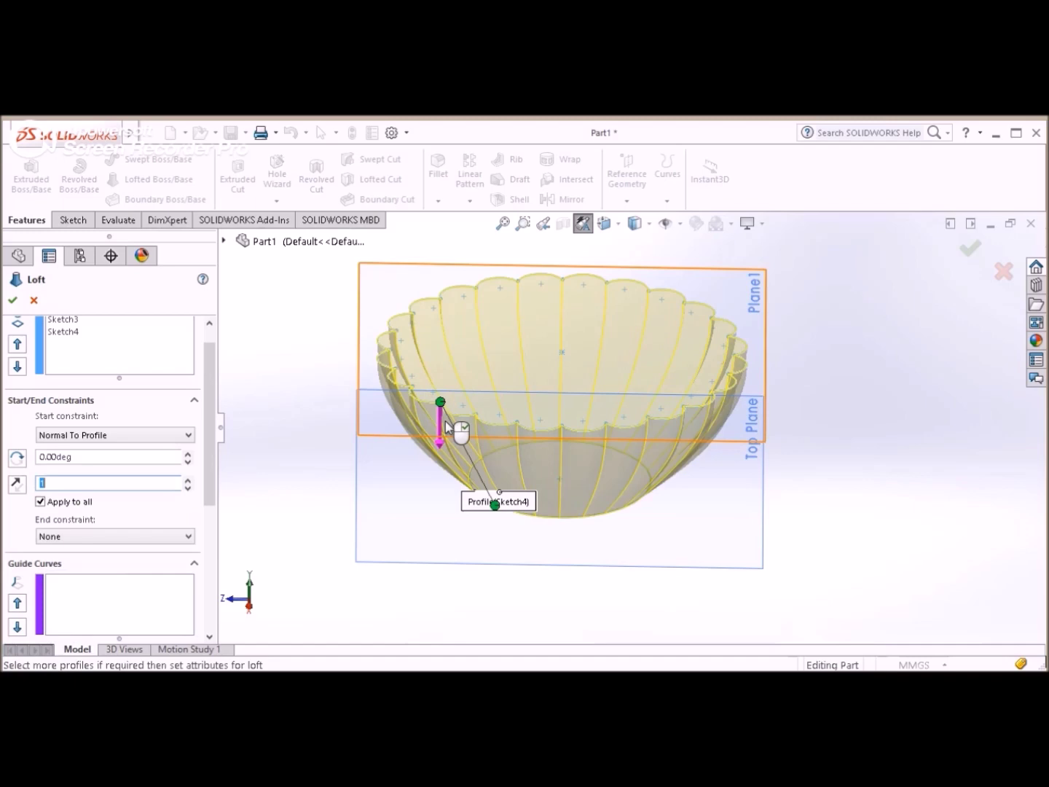
Step: Set the start tangent length to 1.65 and accept to build the bowl-shaped Loft1
mouse_move(459, 429)
middle_down()
mouse_move(395, 417)
mouse_move(412, 391)
mouse_move(387, 396)
mouse_move(392, 436)
middle_up()
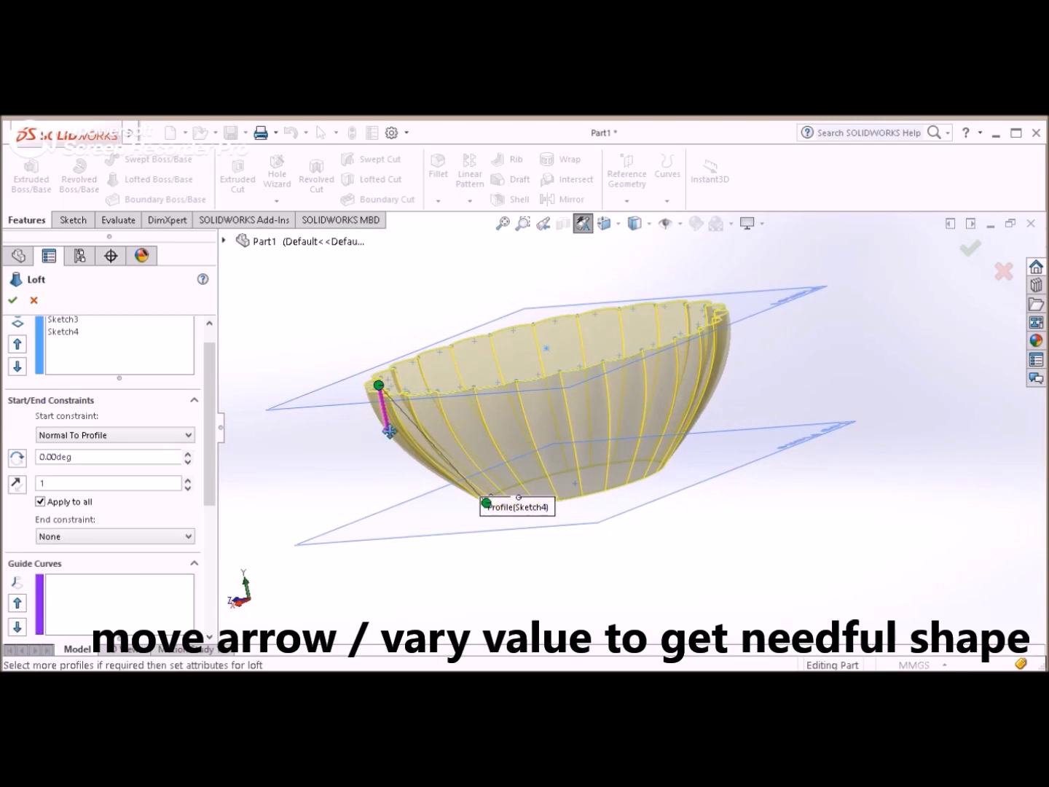
drag(387, 430, 383, 438)
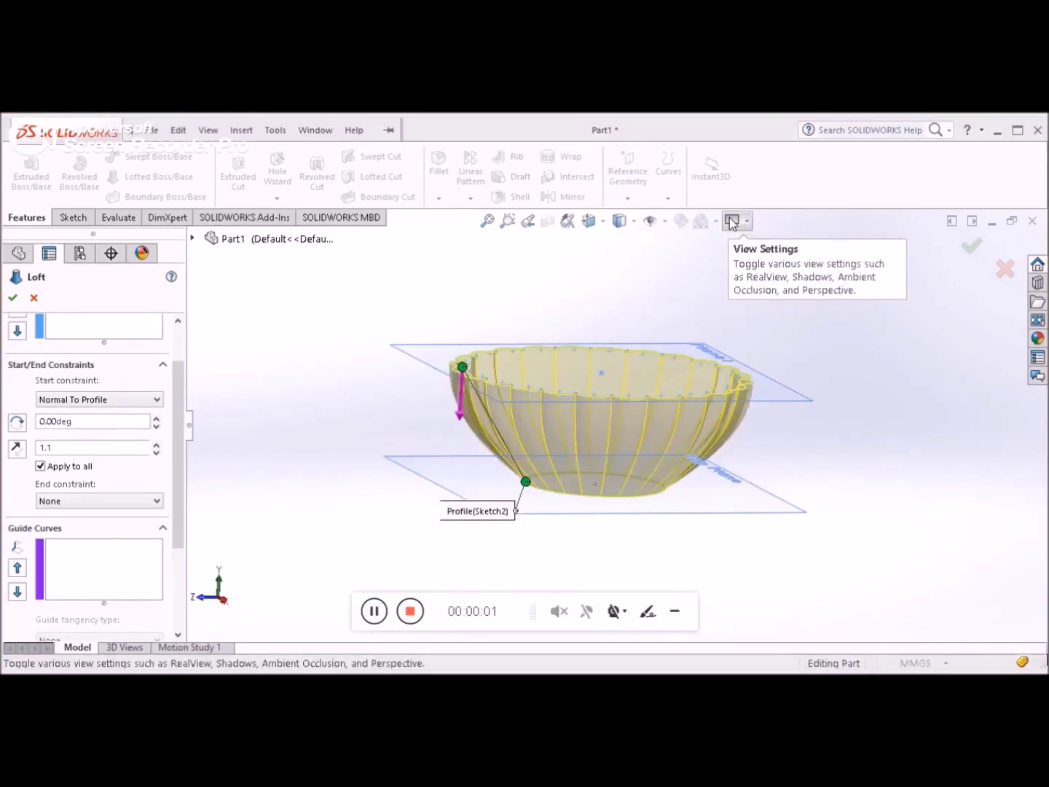
click(82, 447)
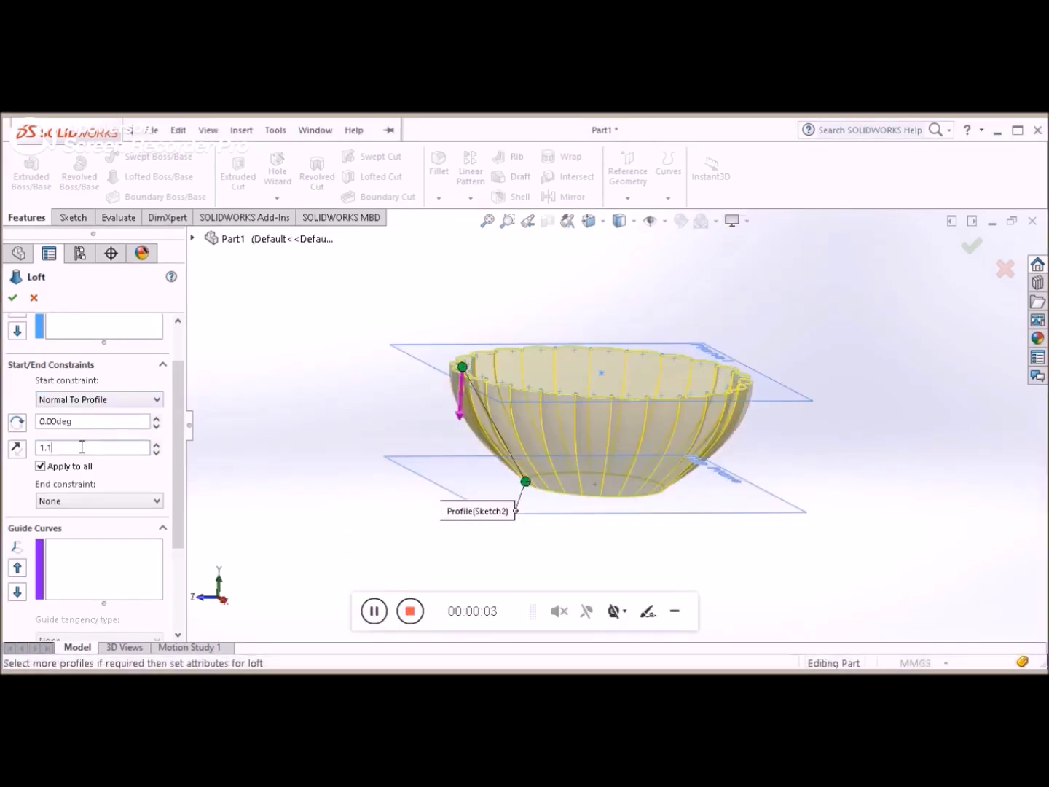
text(65)
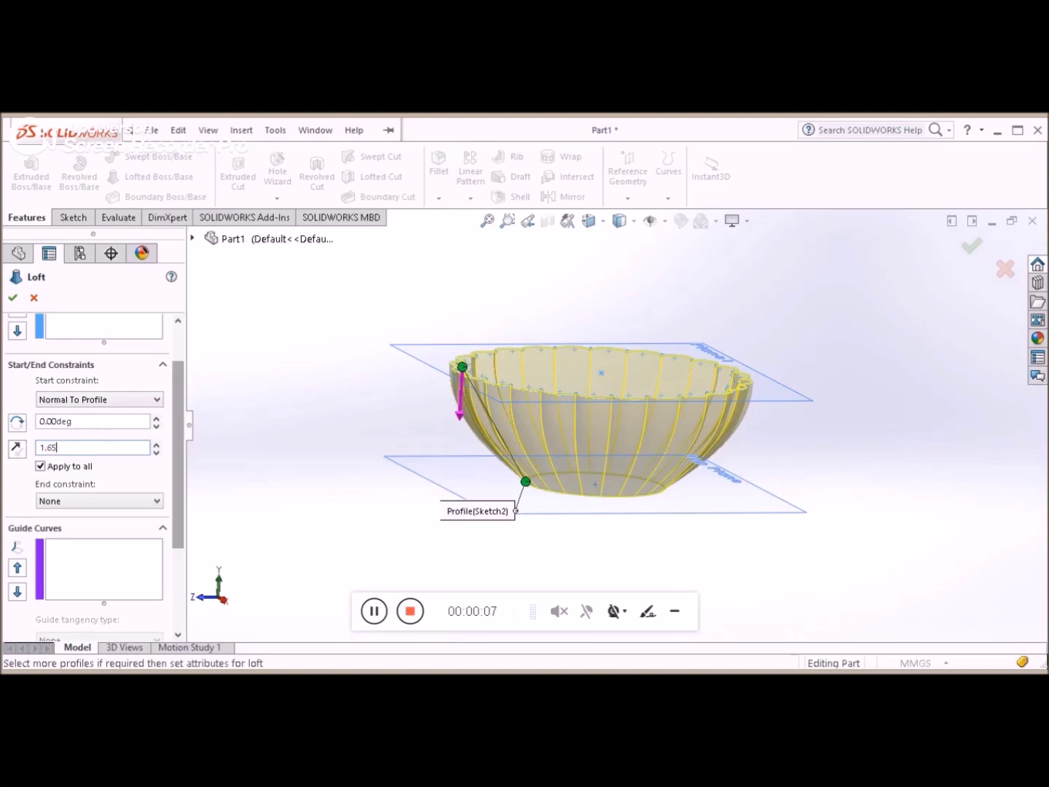
mouse_move(588, 510)
middle_down()
mouse_move(588, 485)
mouse_move(560, 489)
mouse_move(635, 508)
mouse_move(624, 463)
middle_up()
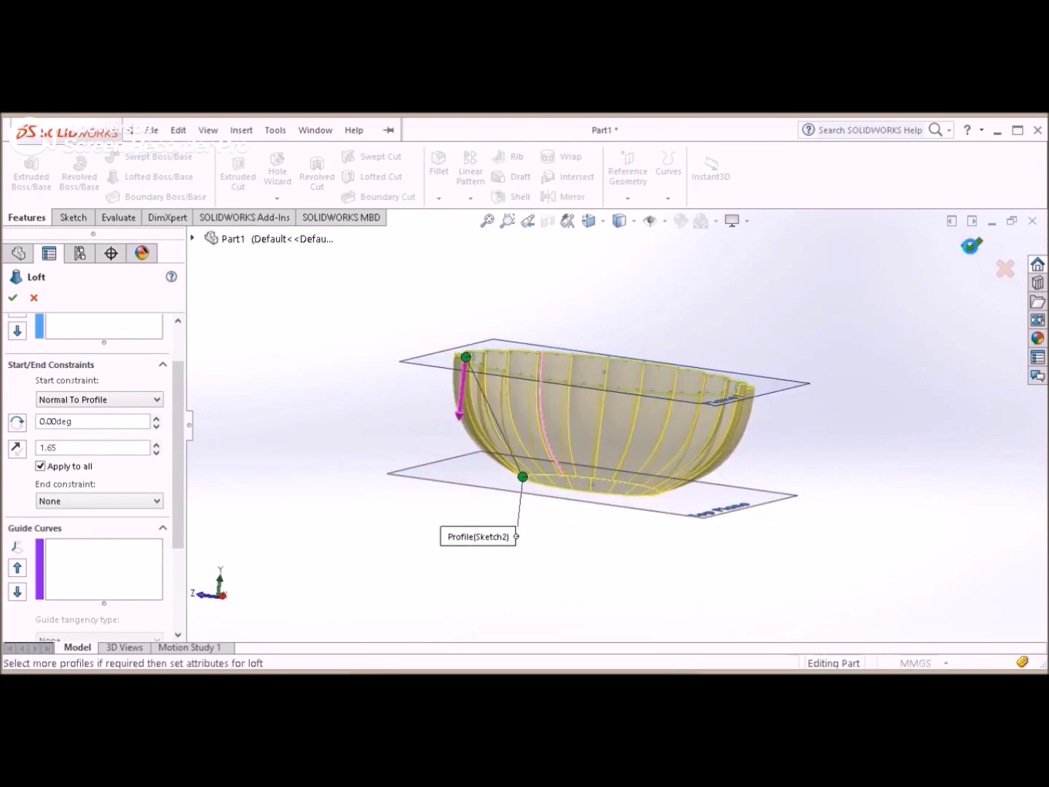
click(972, 246)
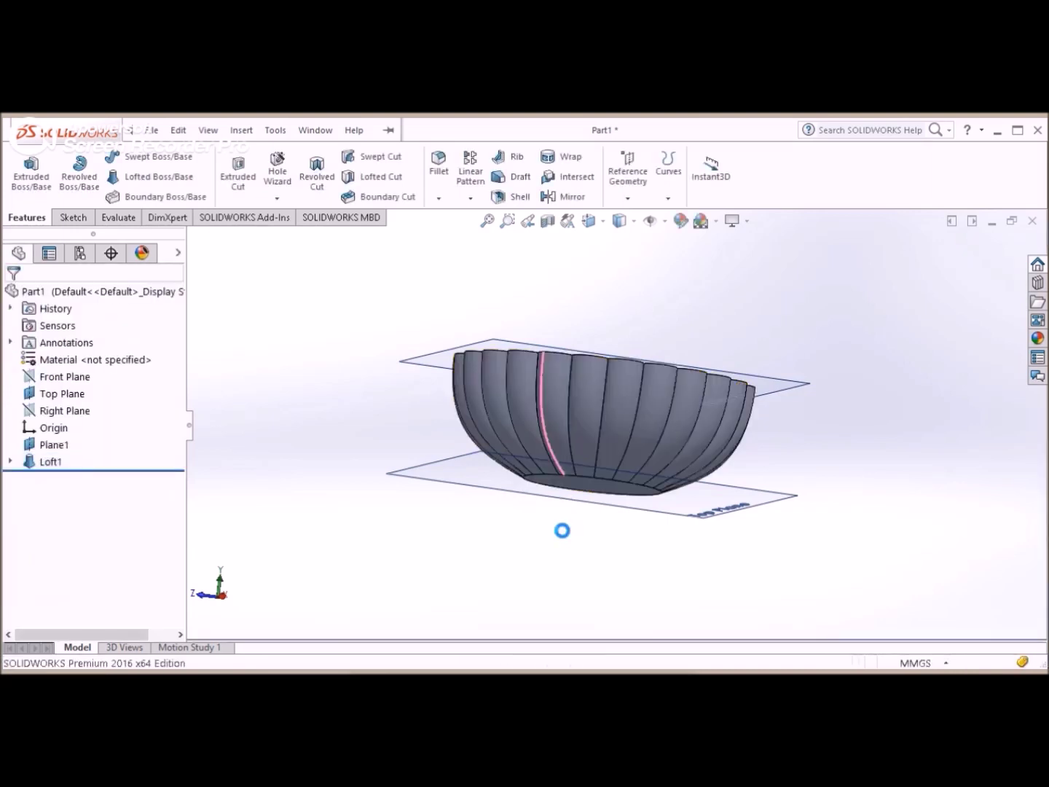
middle_drag(561, 558, 568, 572)
middle_drag(534, 450, 515, 491)
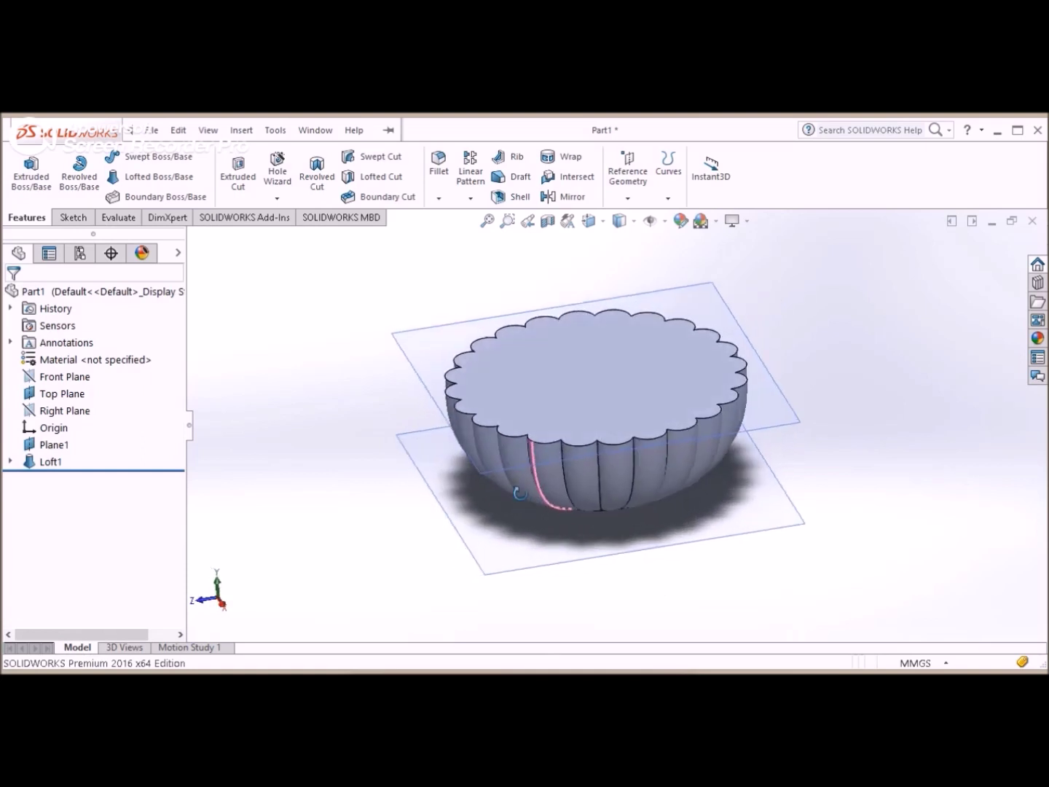
click(498, 478)
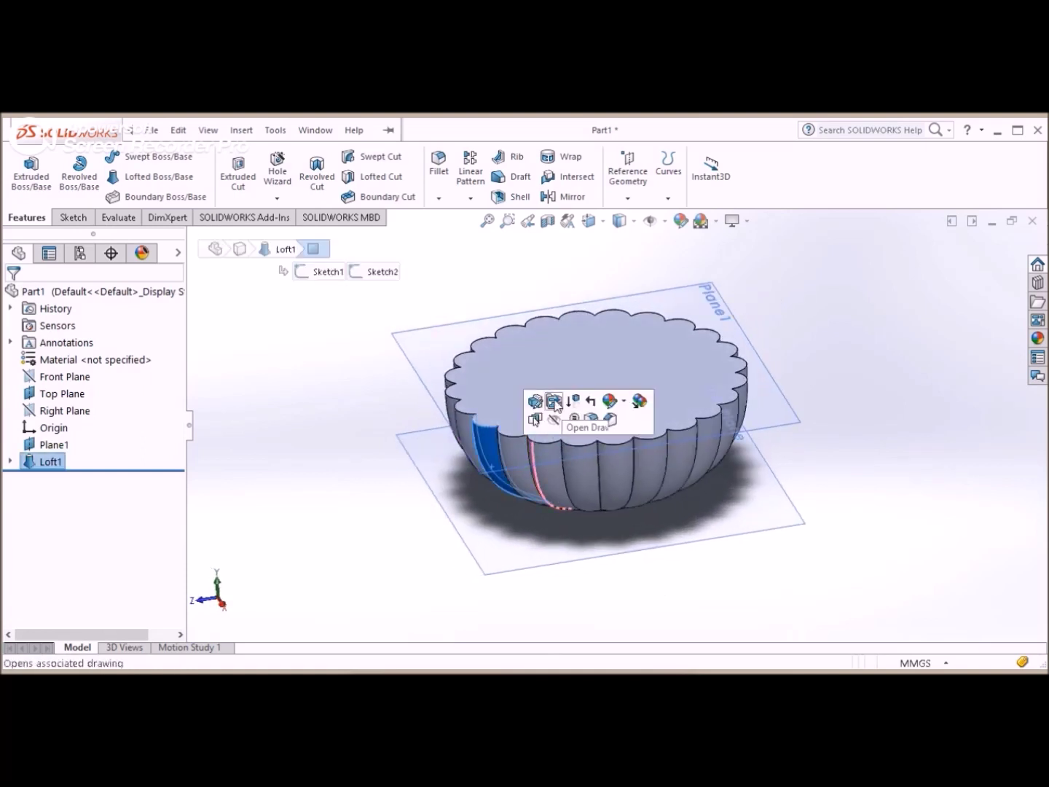
click(529, 370)
click(618, 492)
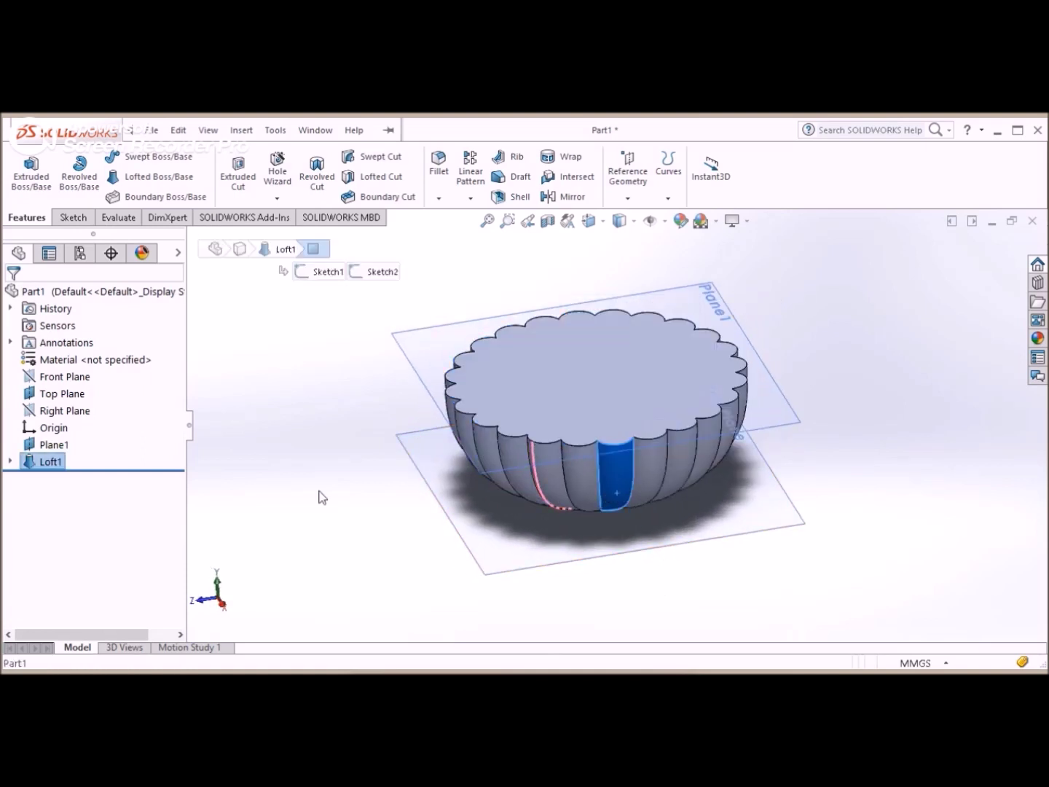
click(332, 483)
middle_drag(345, 474, 356, 466)
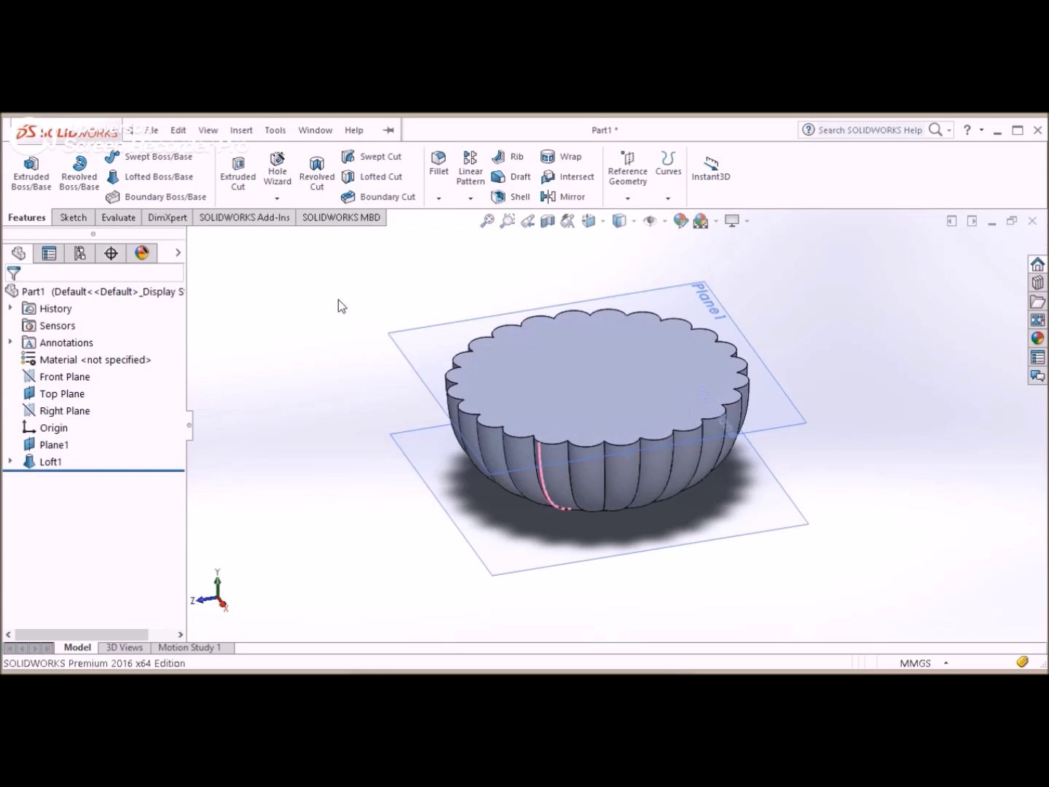
click(522, 199)
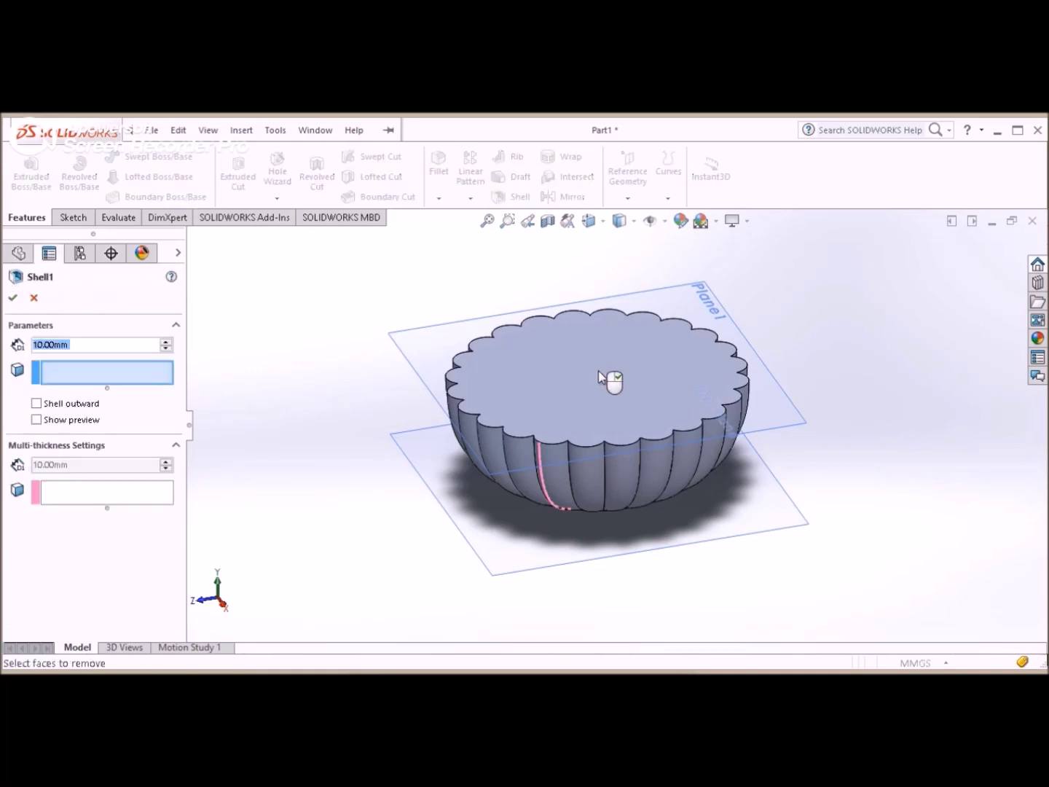
Step: Remove the scalloped top face and shell the bowl outward at 3 mm, with preview on
click(676, 413)
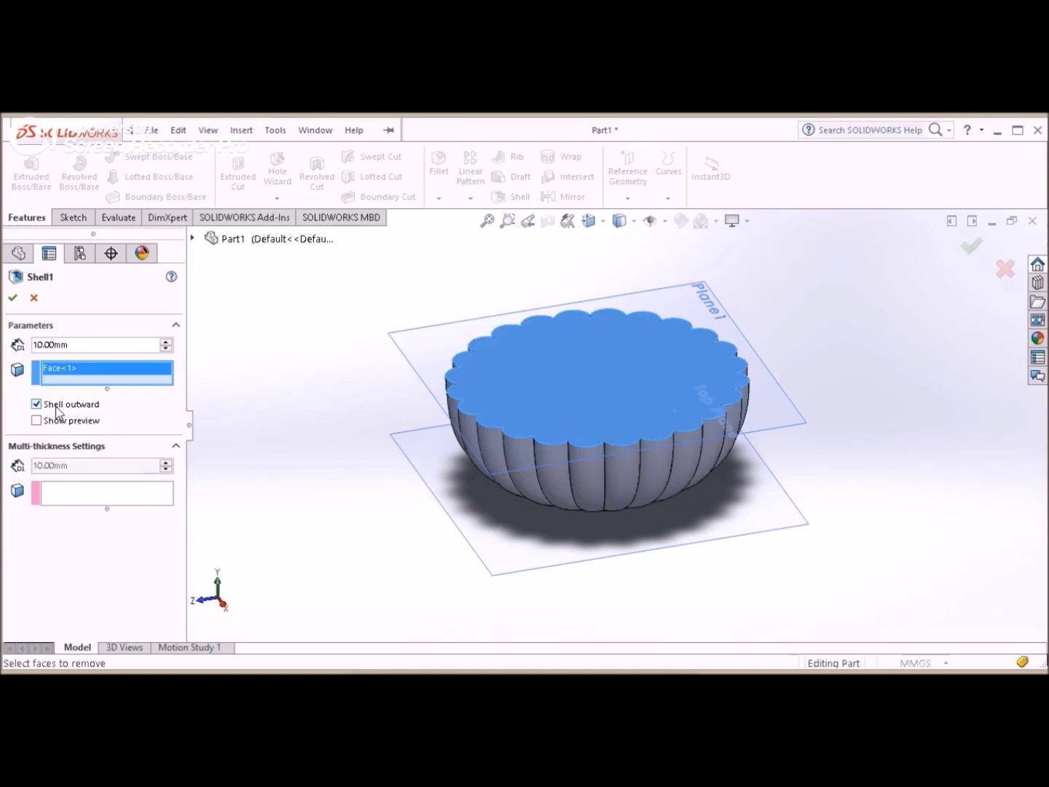
right_click(40, 343)
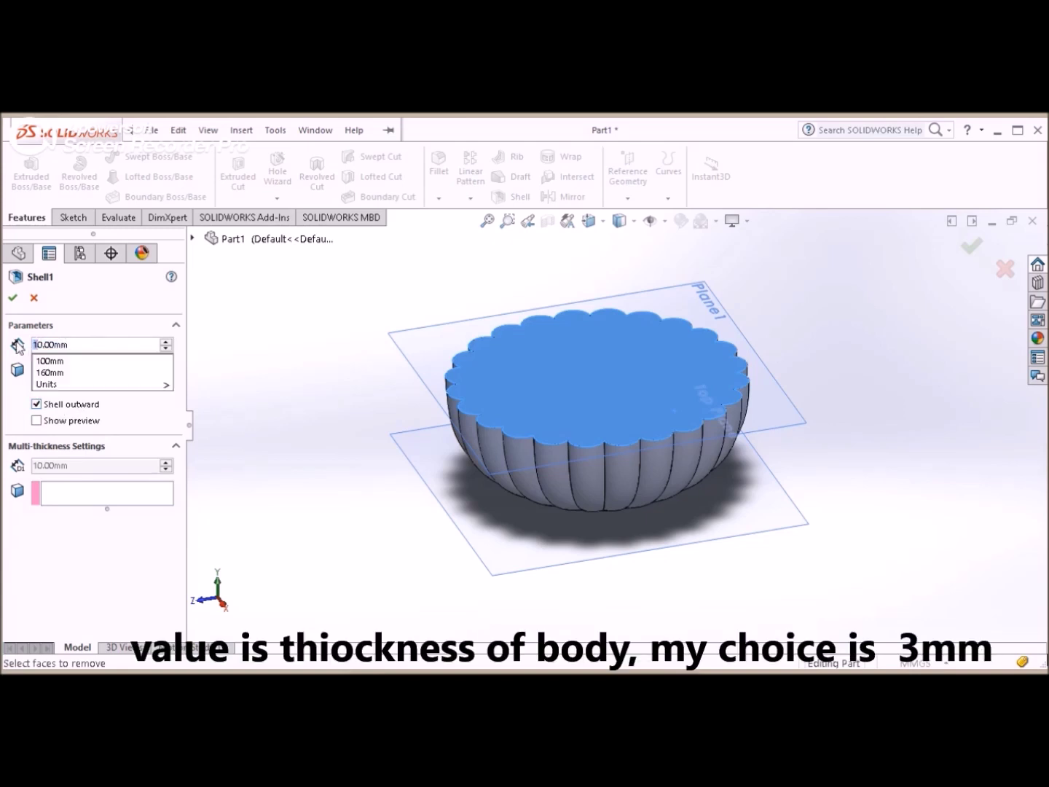
key(Delete)
key(Delete)
key(Delete)
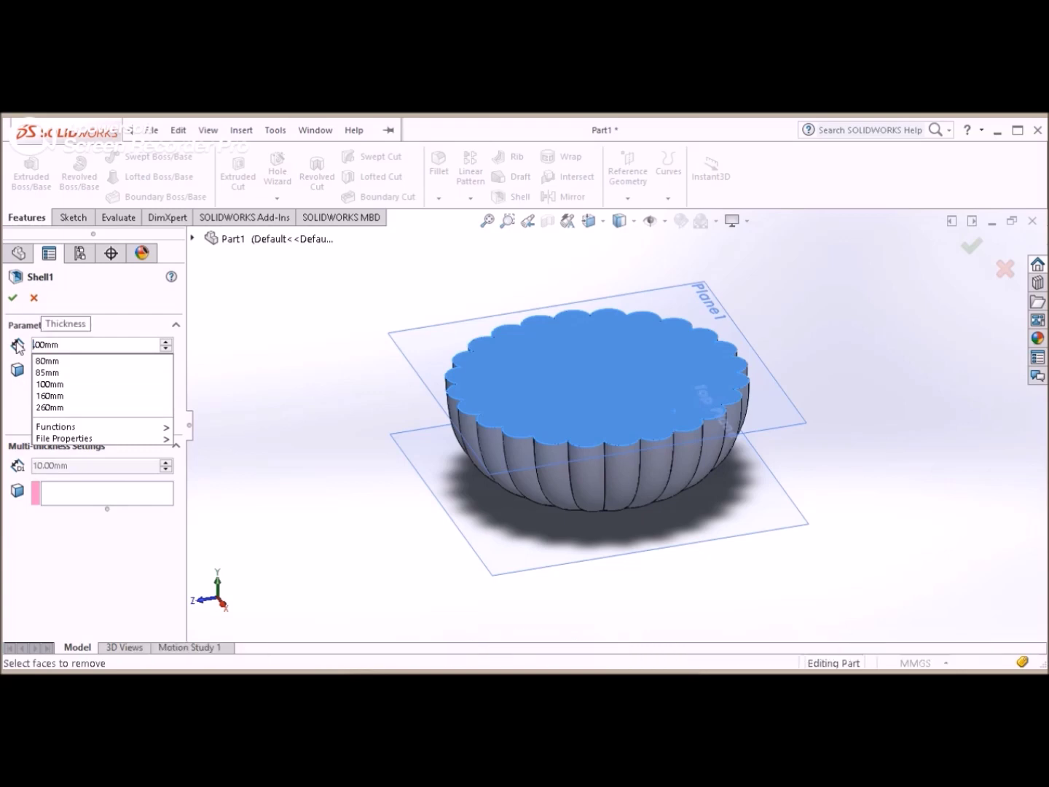
text(3)
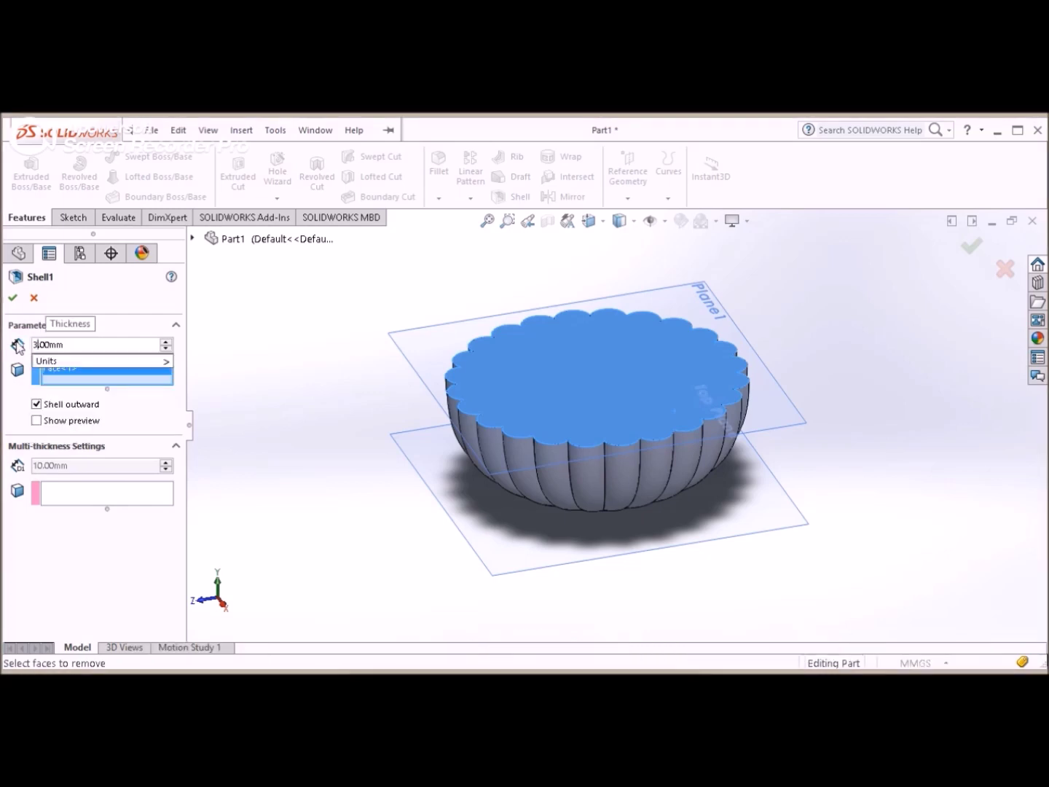
click(333, 456)
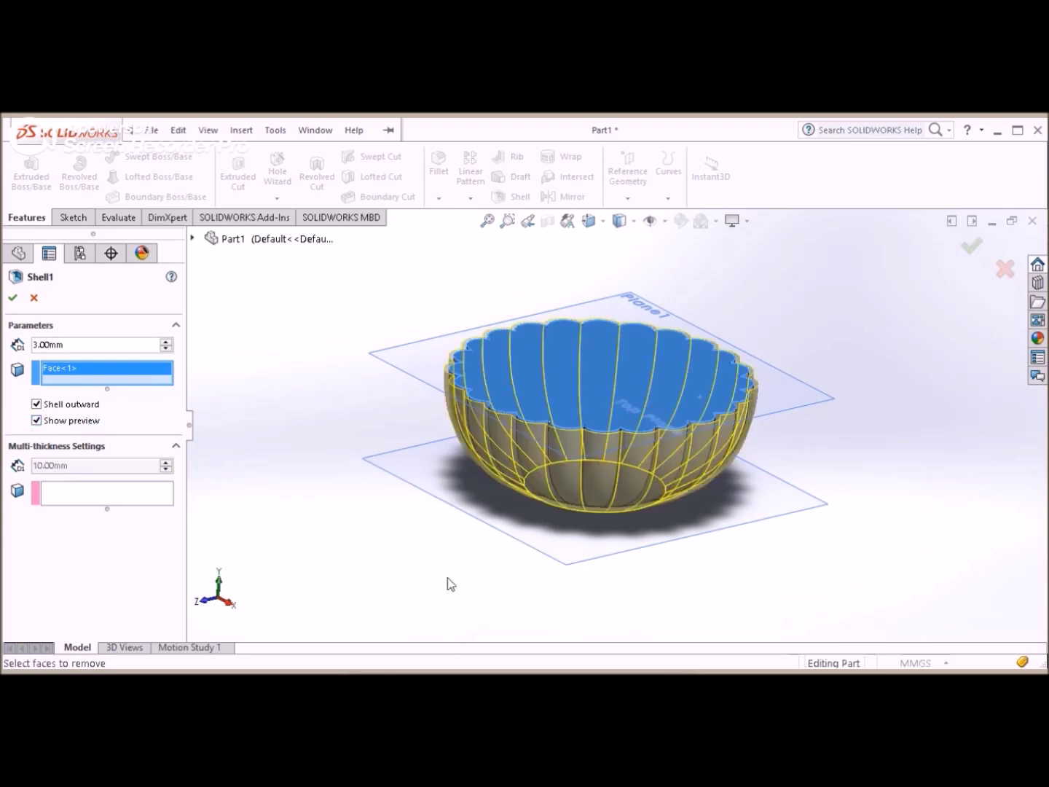
mouse_move(580, 496)
middle_down()
mouse_move(697, 425)
mouse_move(704, 443)
middle_up()
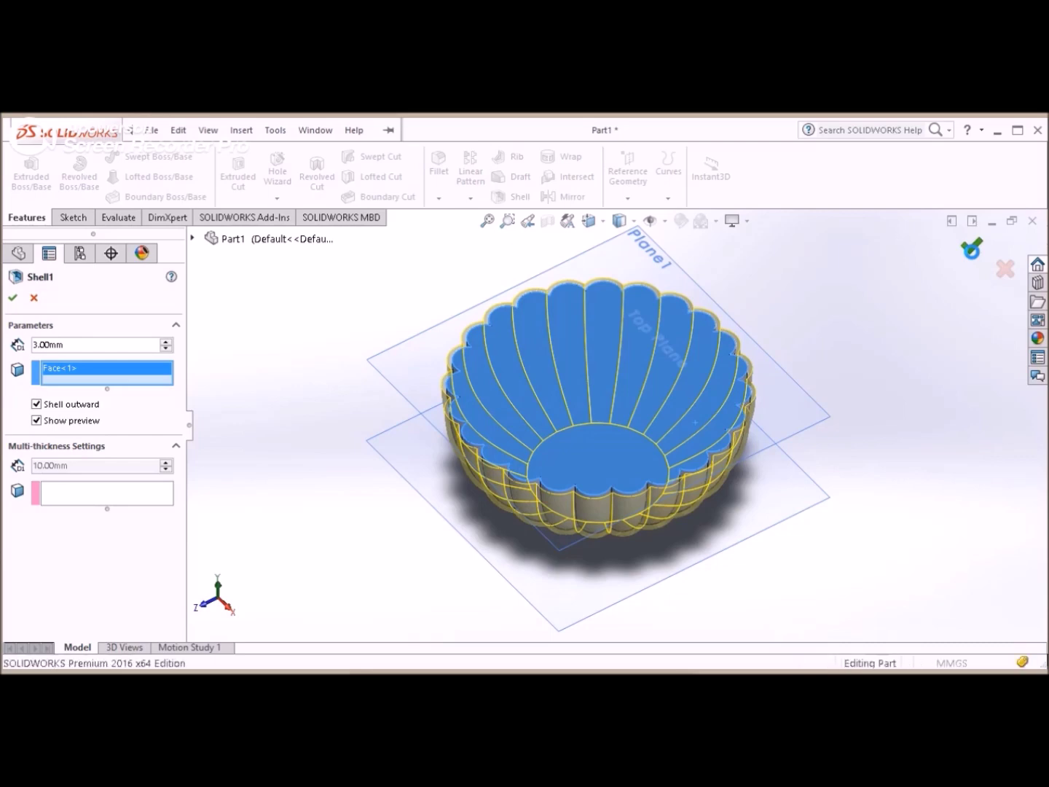
click(971, 247)
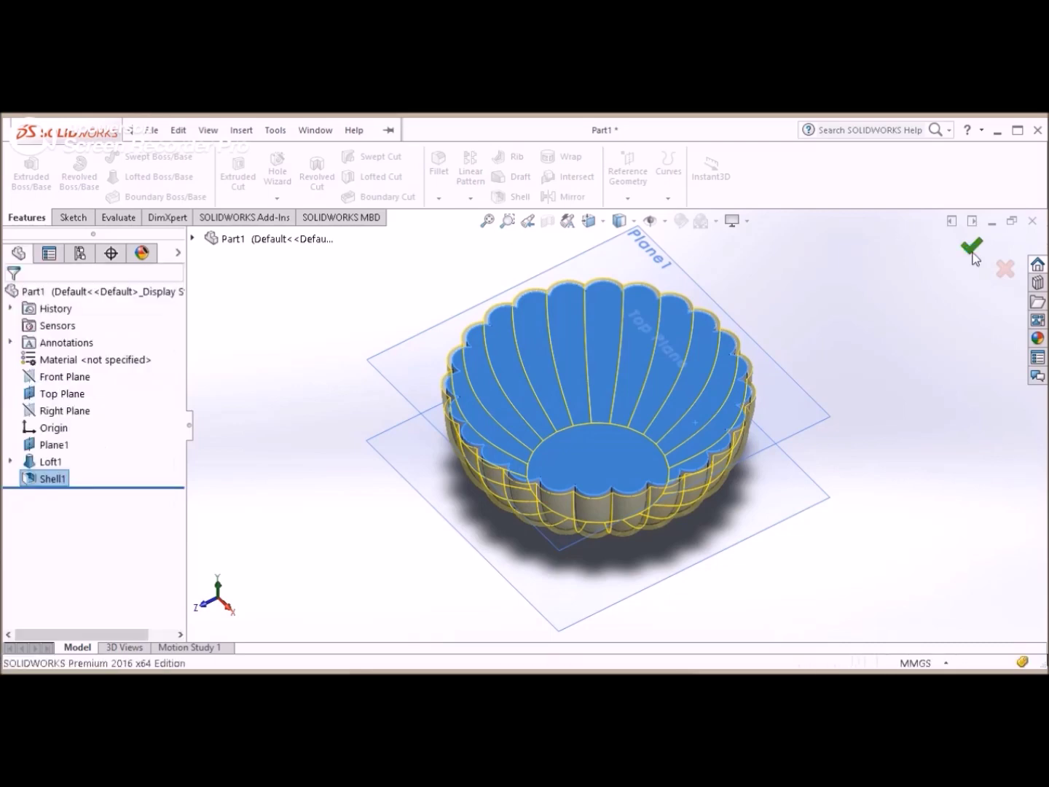
Step: Orbit the shelled bowl to inspect its open scalloped rim and floor from several angles
mouse_move(593, 484)
middle_down()
mouse_move(633, 379)
mouse_move(646, 463)
mouse_move(521, 452)
mouse_move(468, 336)
mouse_move(616, 227)
mouse_move(696, 227)
mouse_move(687, 177)
mouse_move(627, 445)
mouse_move(575, 364)
mouse_move(568, 426)
middle_up()
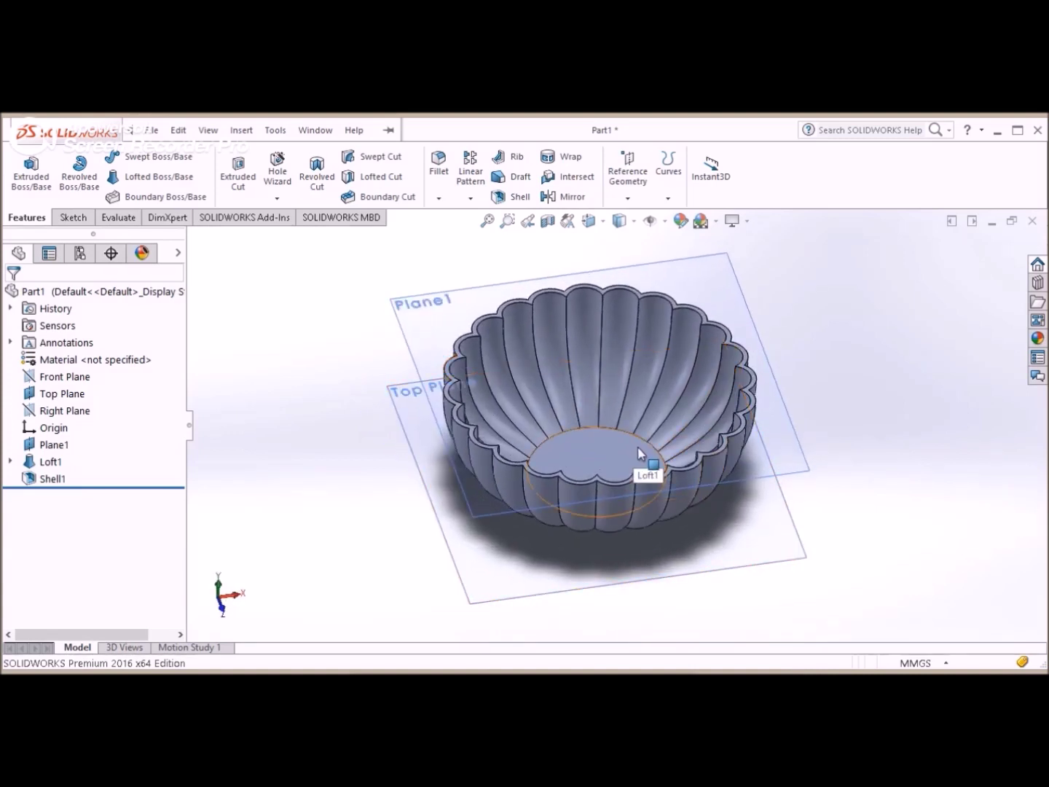
middle_drag(639, 453, 537, 467)
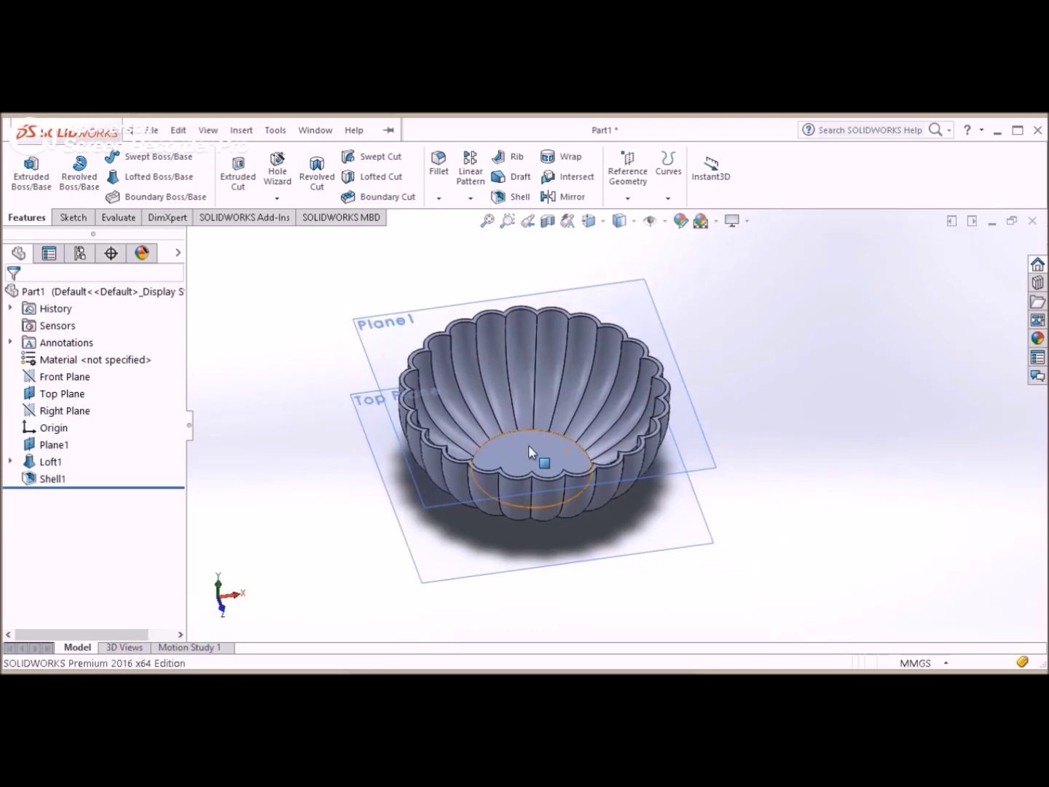
middle_drag(526, 433, 545, 381)
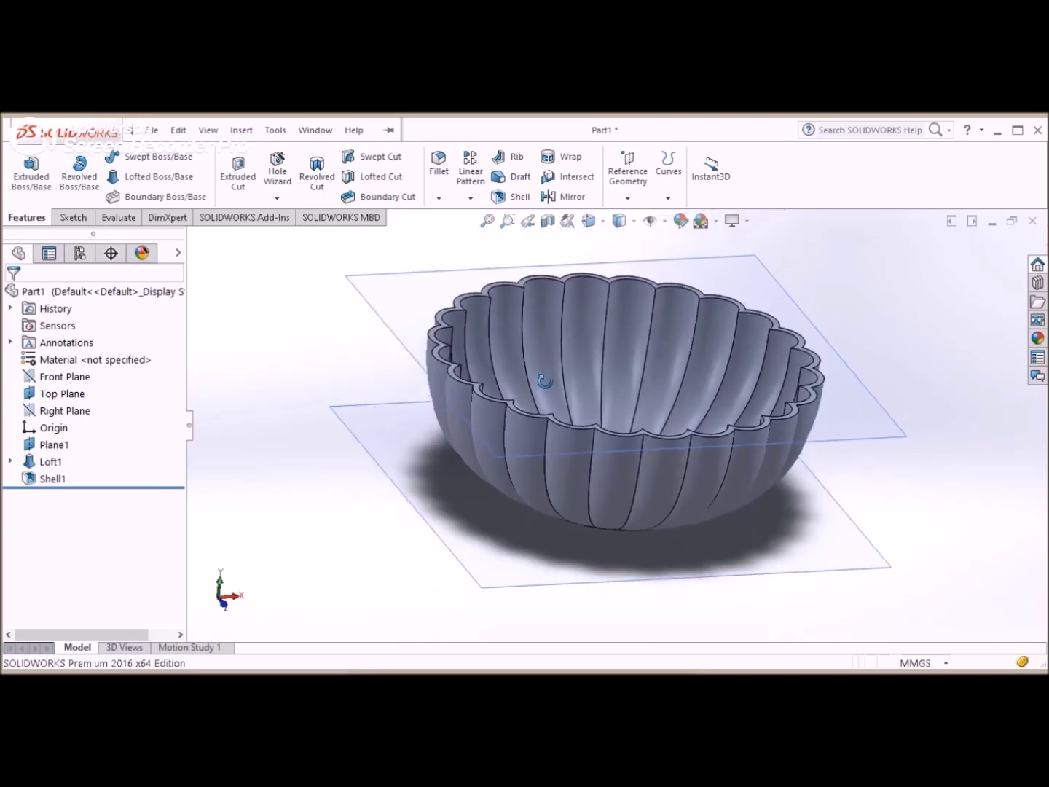
middle_drag(636, 435, 656, 467)
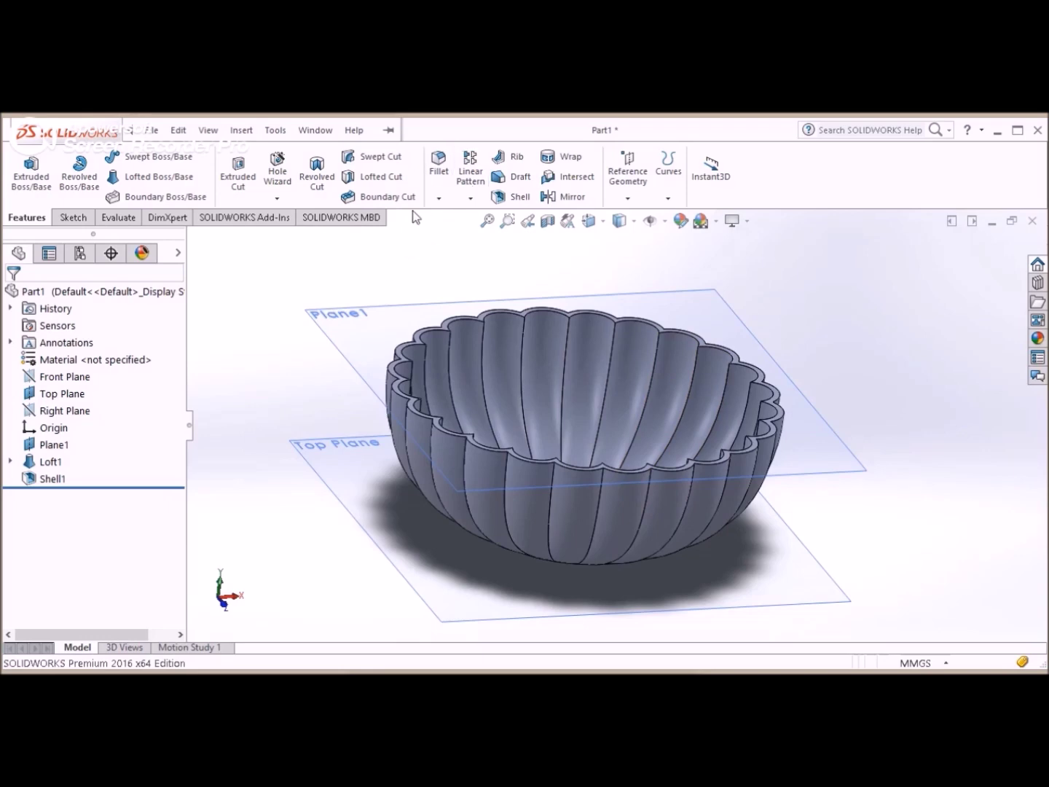
click(679, 221)
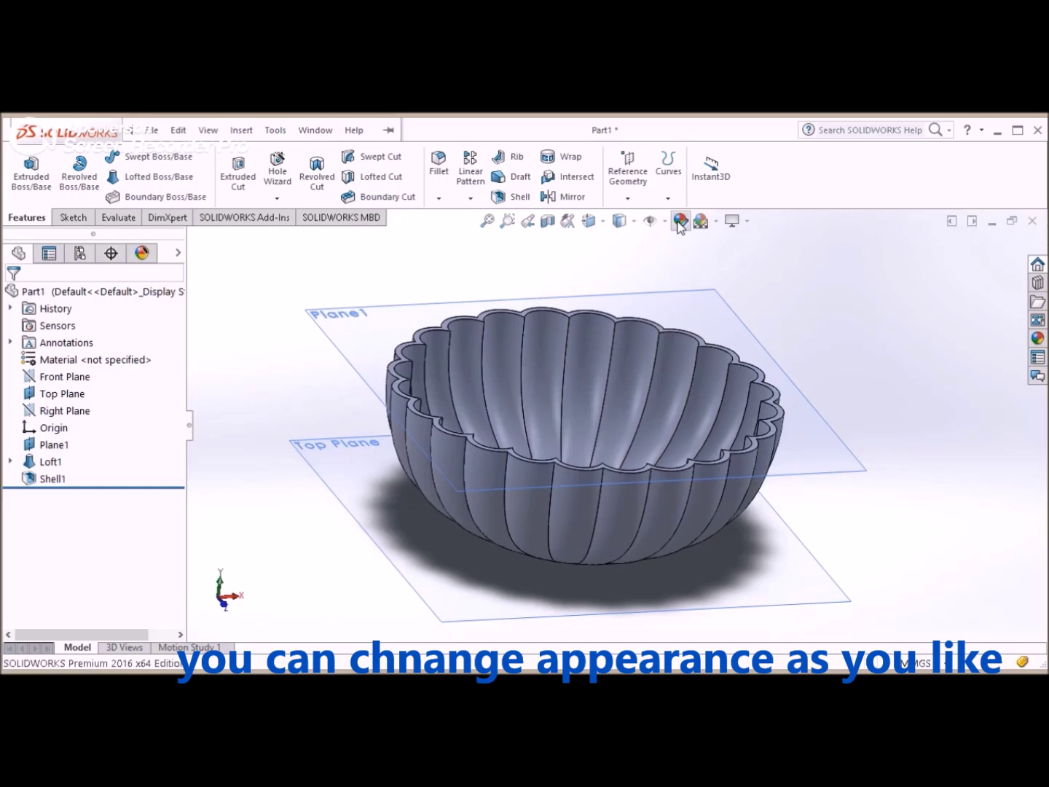
Step: Give the bowl a cyan colour appearance, fine-tuning the shade on the spectrum
click(679, 222)
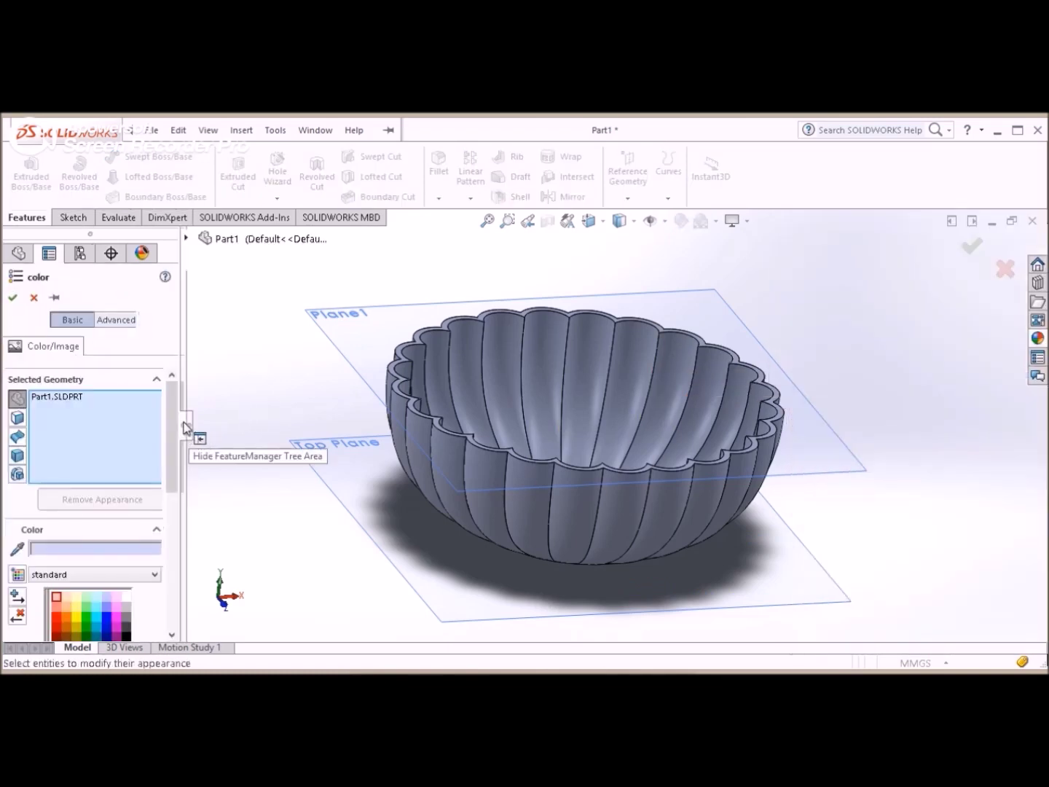
scroll(88, 510, down, 2)
click(89, 564)
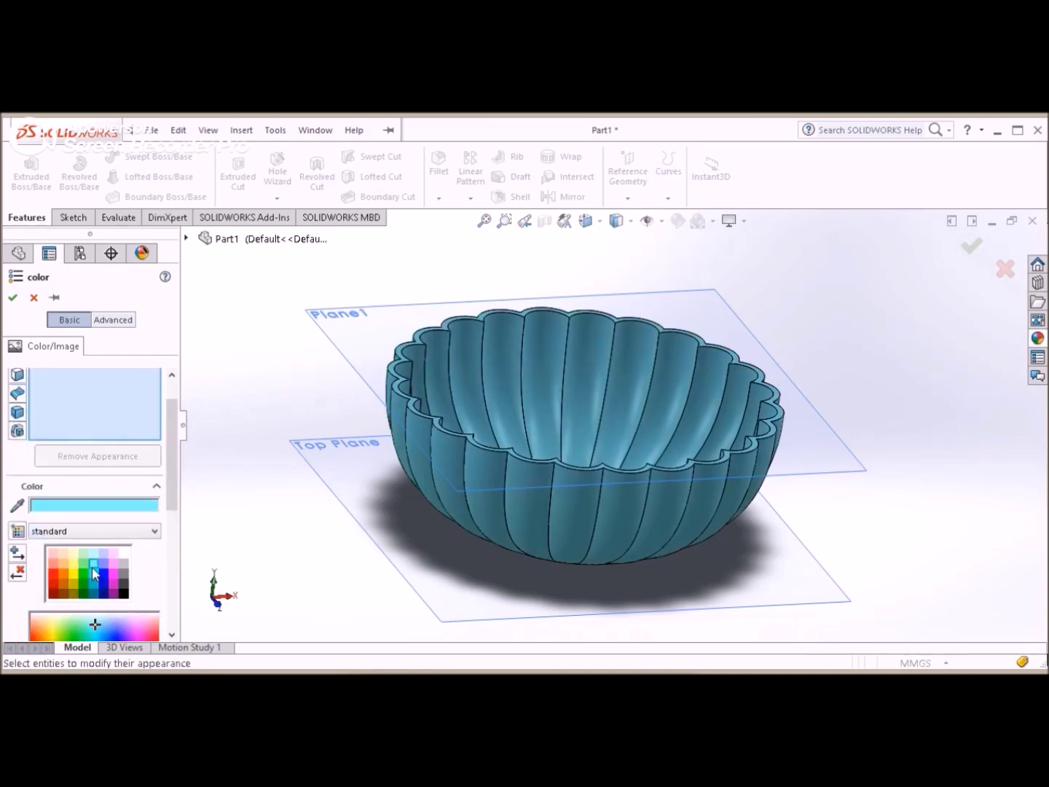
click(92, 567)
scroll(174, 509, down, 1)
scroll(174, 514, down, 4)
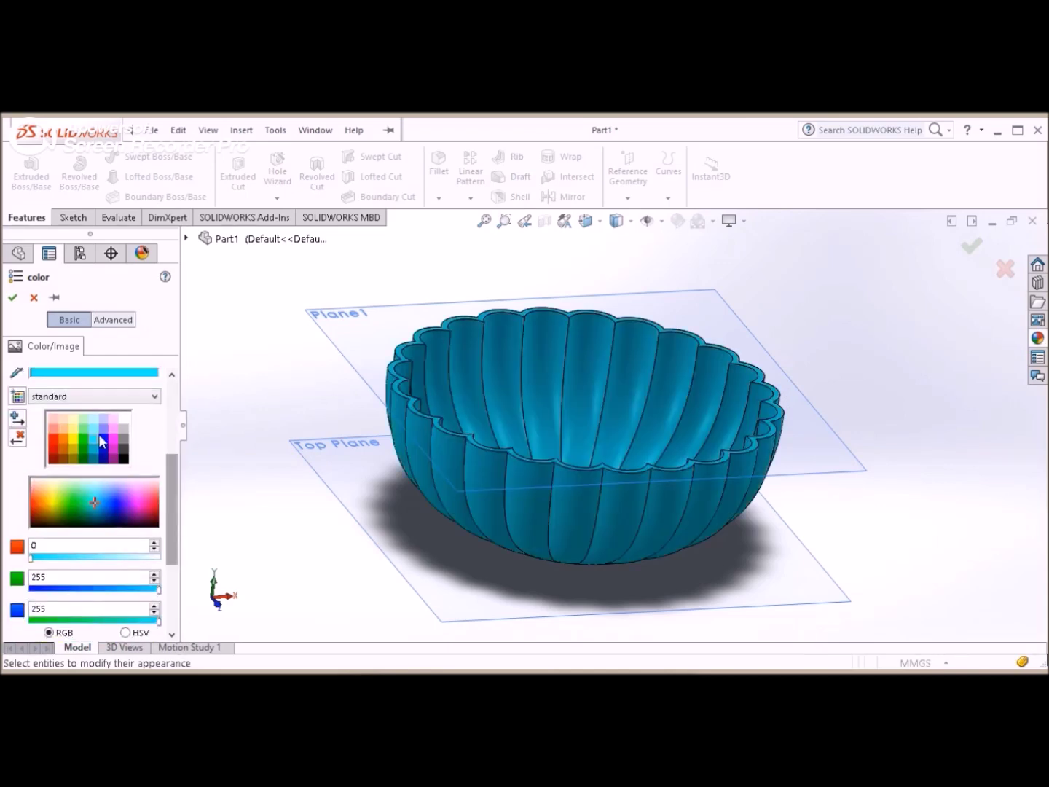
click(97, 432)
click(93, 490)
drag(177, 510, 177, 578)
Step: Show the appearance's Advanced Illumination properties, including the transparency setting
scroll(174, 555, up, 5)
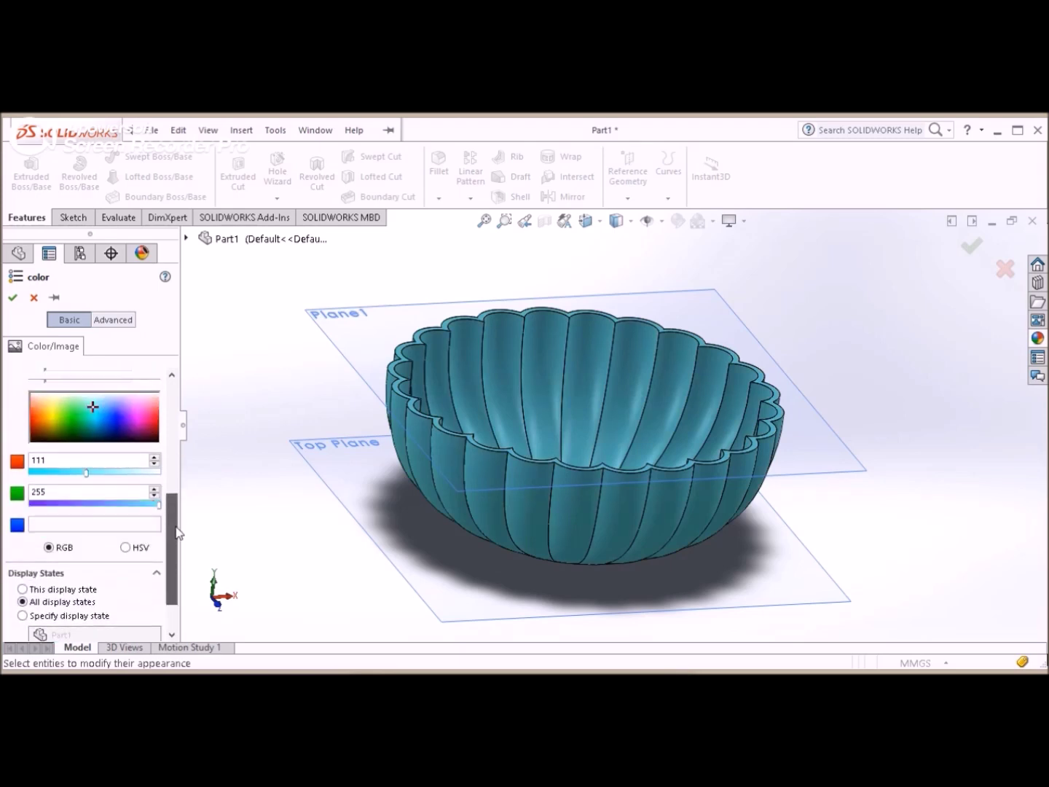
click(114, 320)
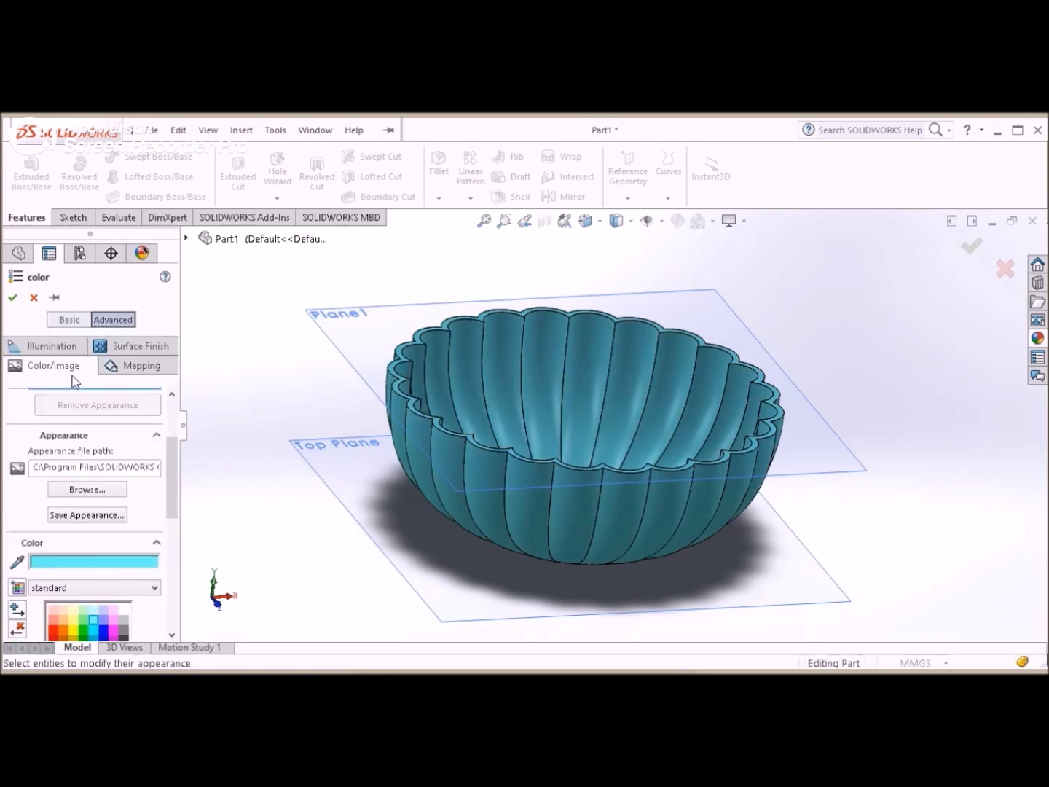
drag(174, 477, 181, 568)
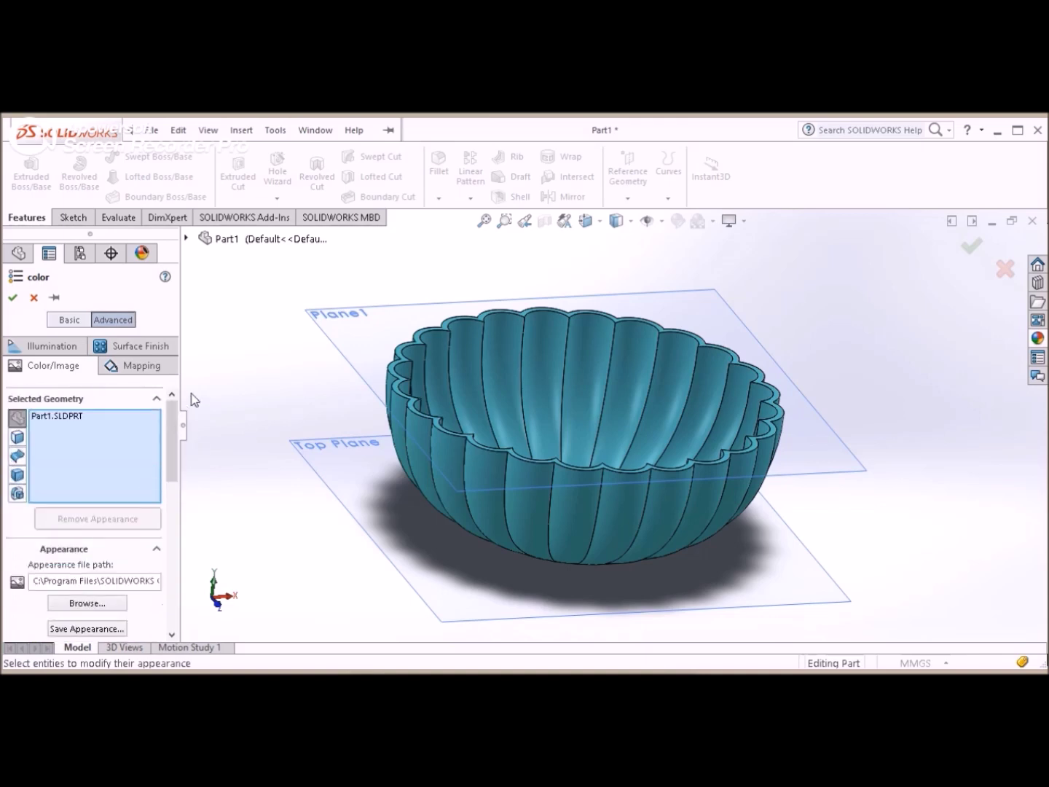
click(52, 345)
drag(177, 432, 182, 513)
click(38, 581)
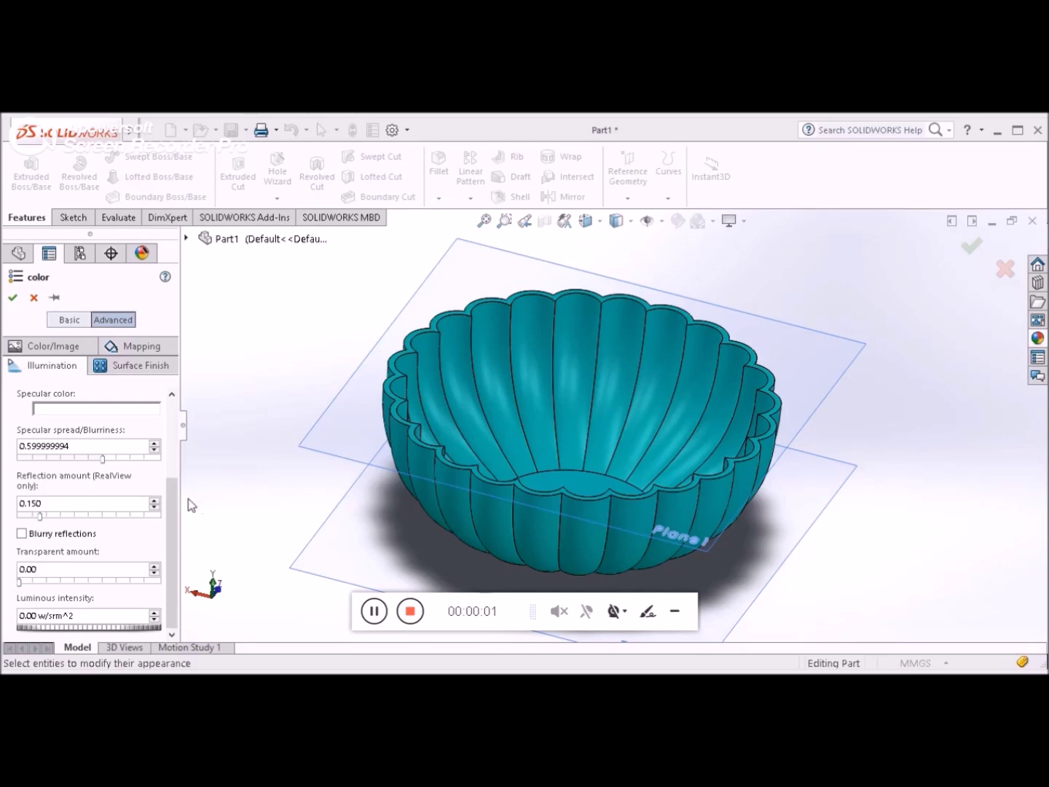
Step: Set the bowl's transparent amount to 0.40, lower specular blurriness, and apply the appearance
scroll(73, 621, up, 3)
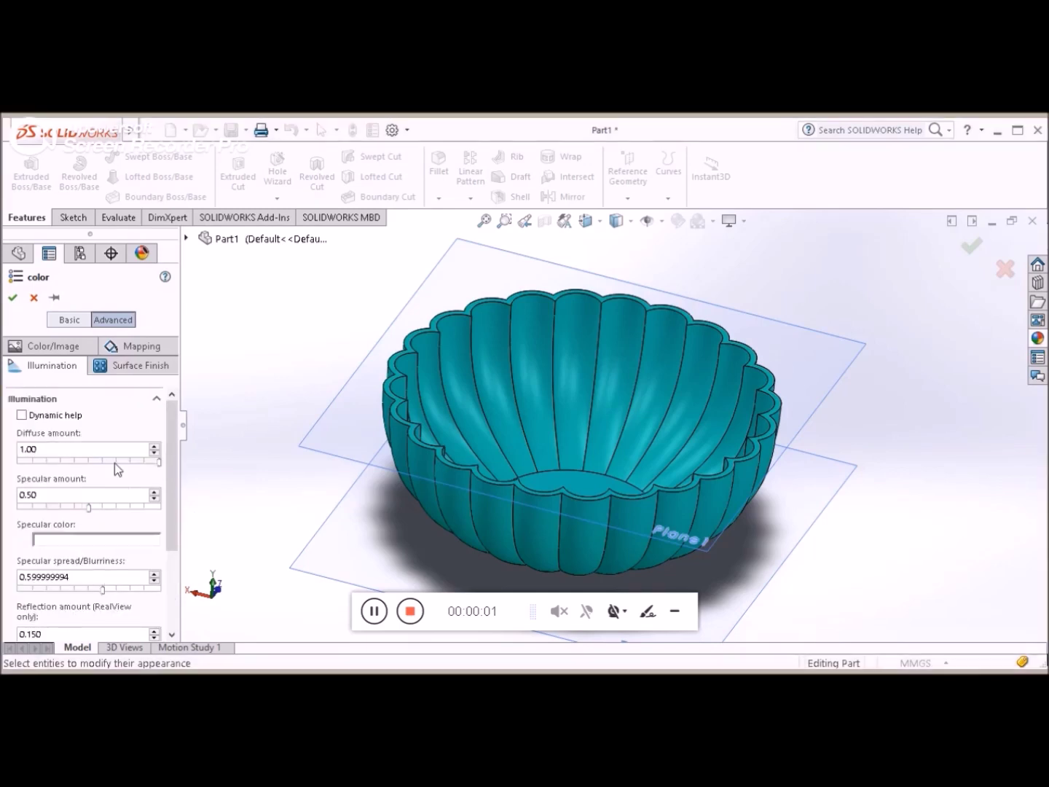
scroll(175, 518, down, 2)
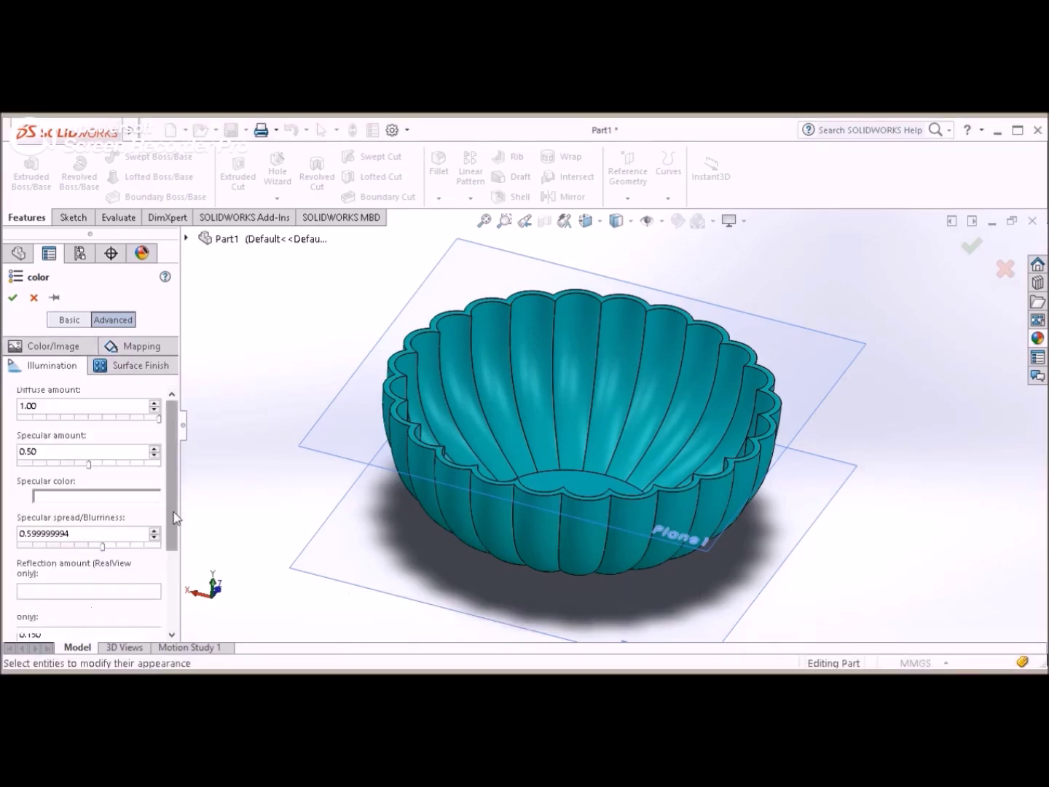
scroll(175, 518, down, 3)
double_click(40, 616)
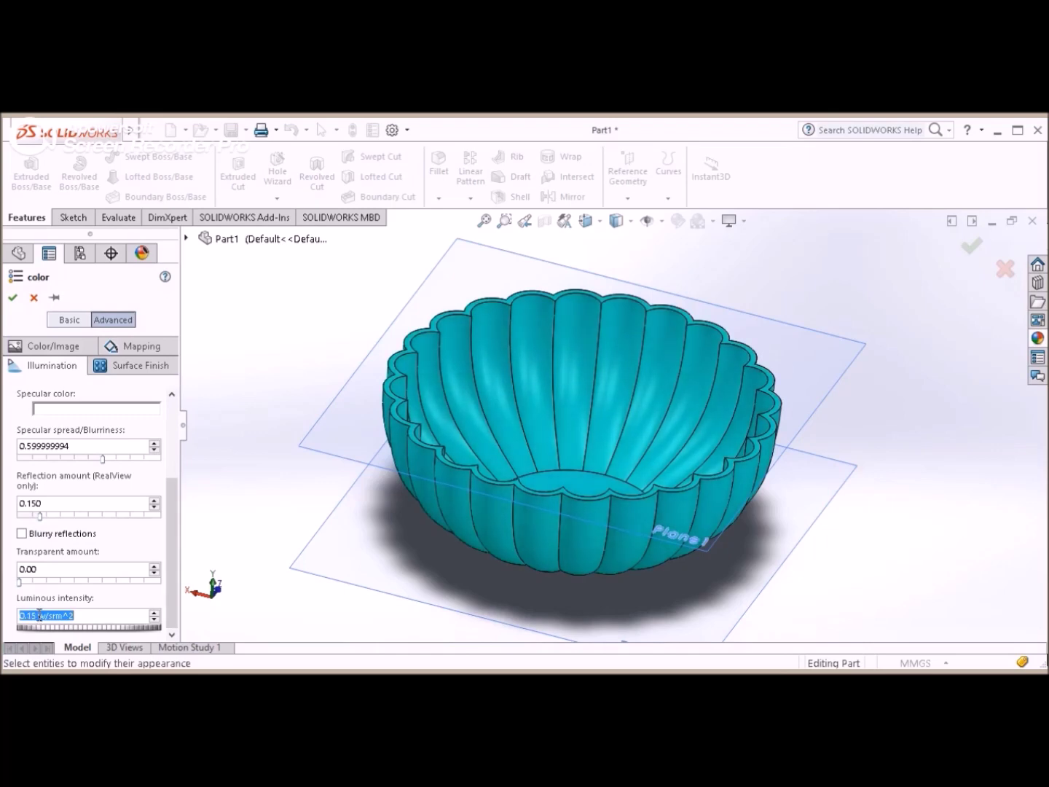
text(8)
key(Return)
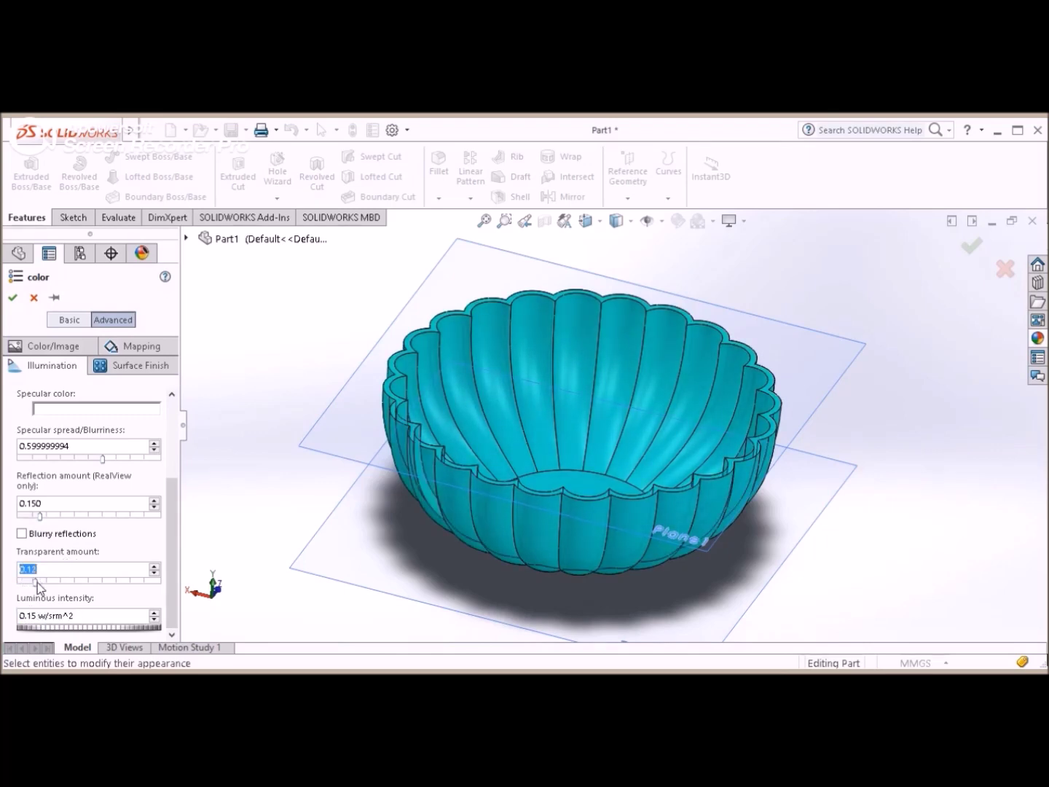
drag(35, 581, 75, 580)
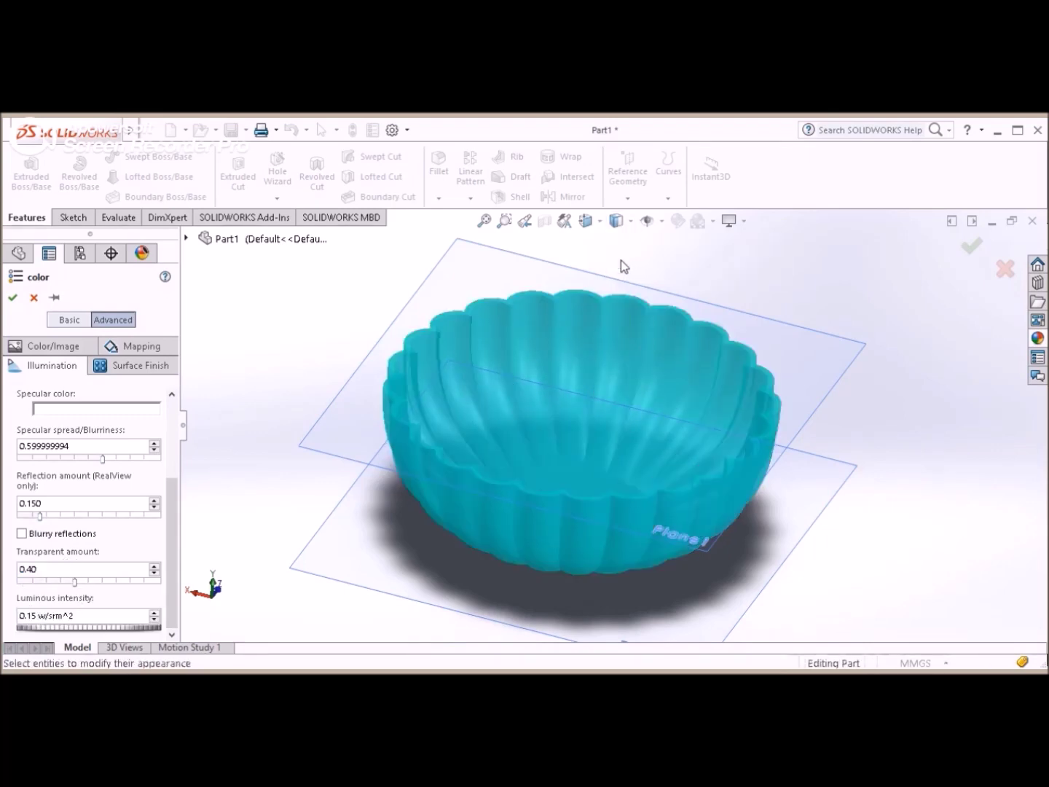
mouse_move(103, 459)
mouse_down()
mouse_move(32, 463)
mouse_move(62, 461)
mouse_up()
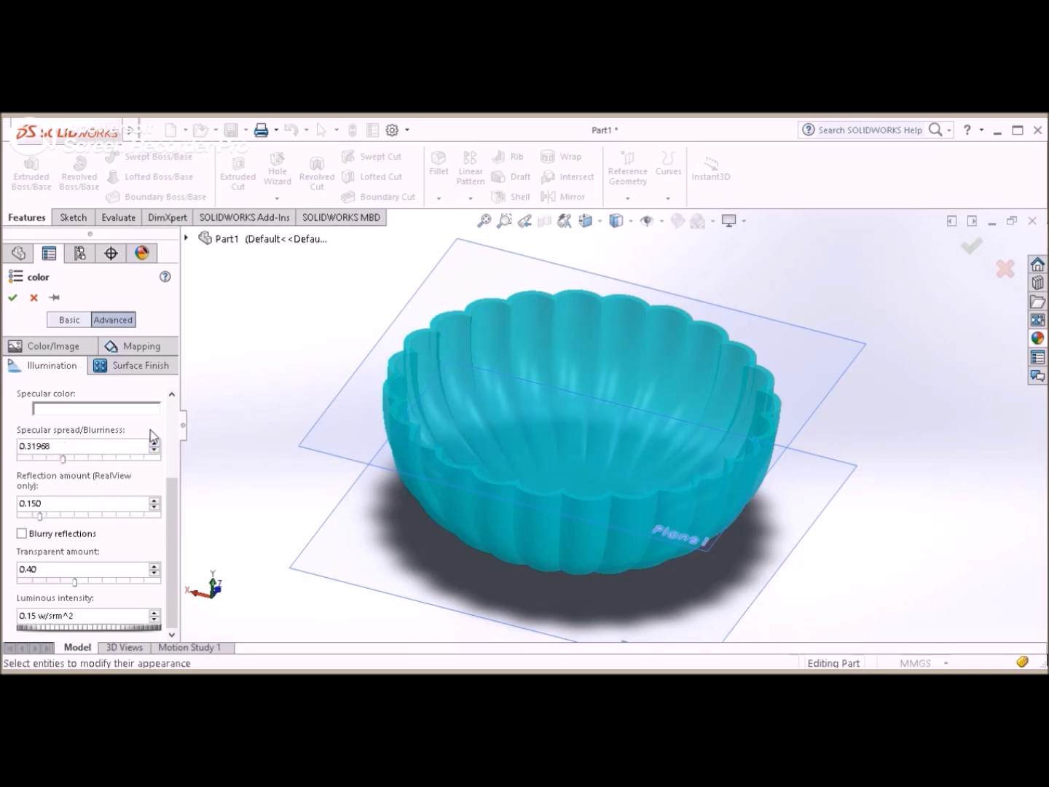
click(13, 298)
middle_drag(445, 469, 462, 404)
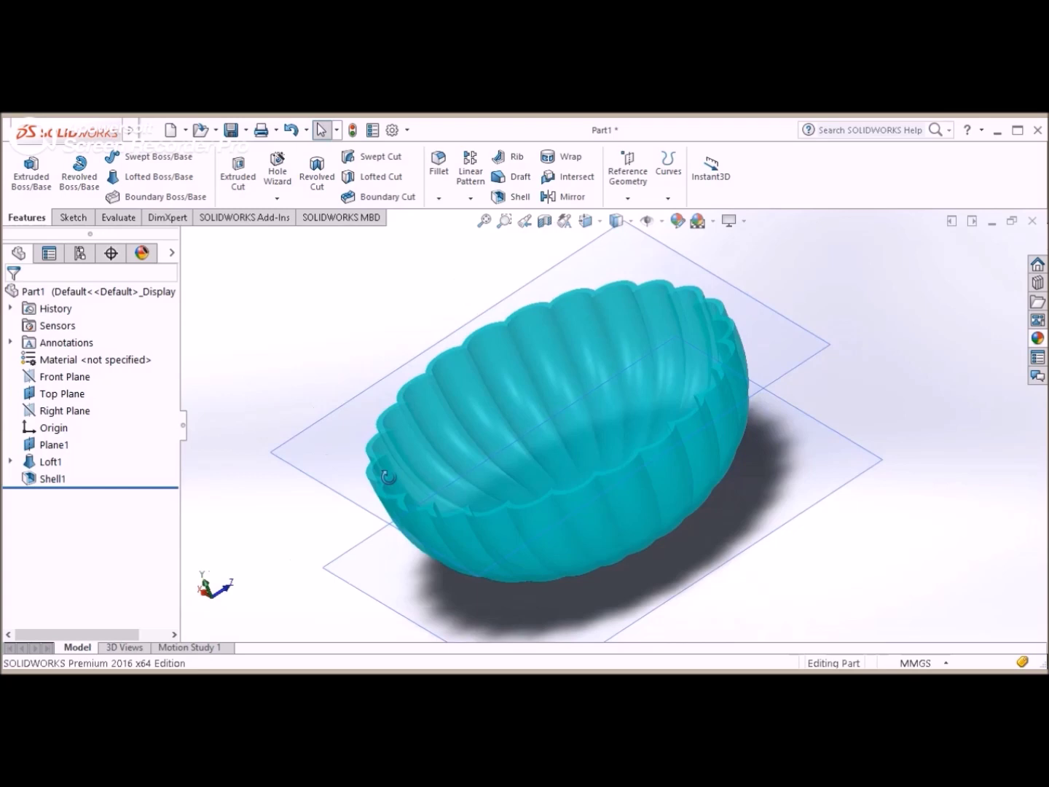
Step: Hide Top Plane and Plane1, then orbit and zoom to view the translucent bowl alone
right_click(69, 393)
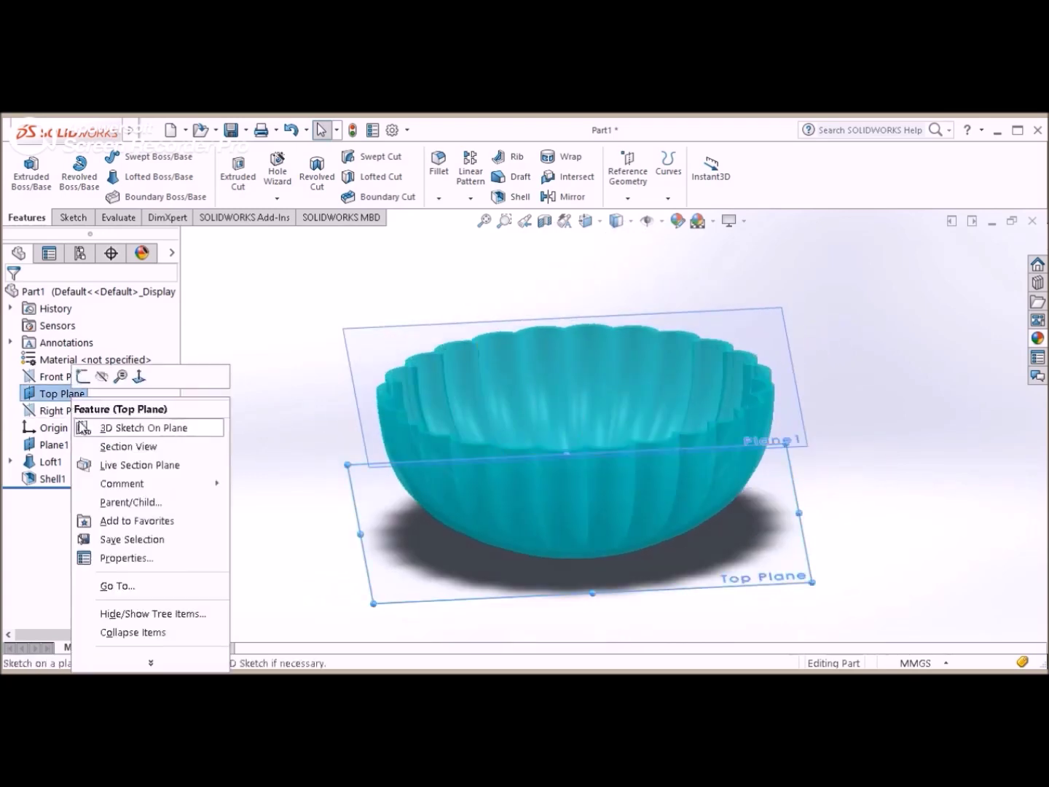
click(108, 375)
right_click(62, 446)
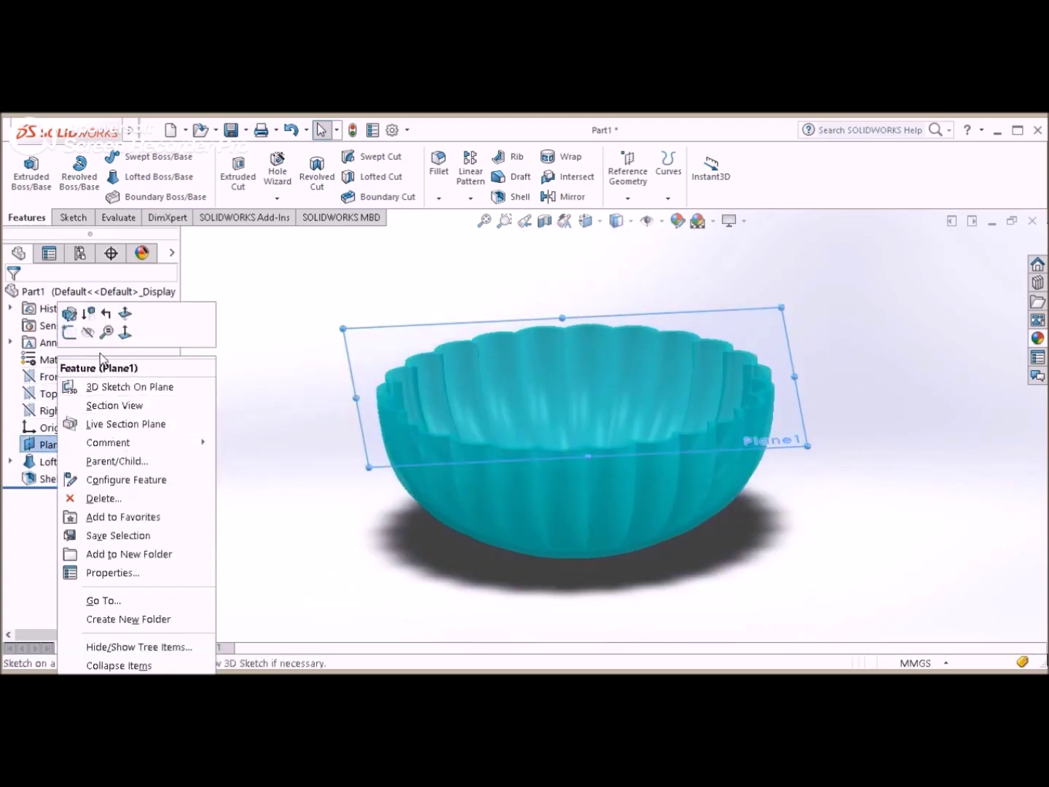
click(94, 313)
mouse_move(252, 426)
middle_down()
mouse_move(557, 500)
mouse_move(462, 498)
mouse_move(569, 433)
mouse_move(575, 481)
mouse_move(569, 460)
mouse_move(561, 470)
middle_up()
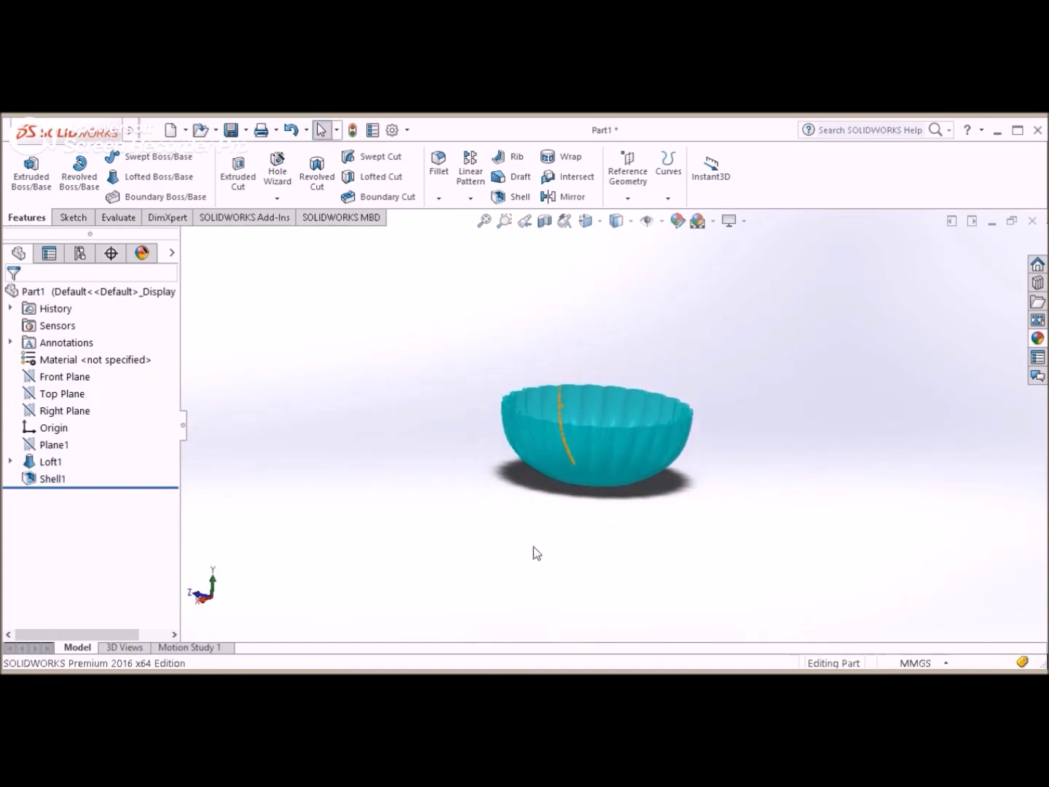
click(637, 391)
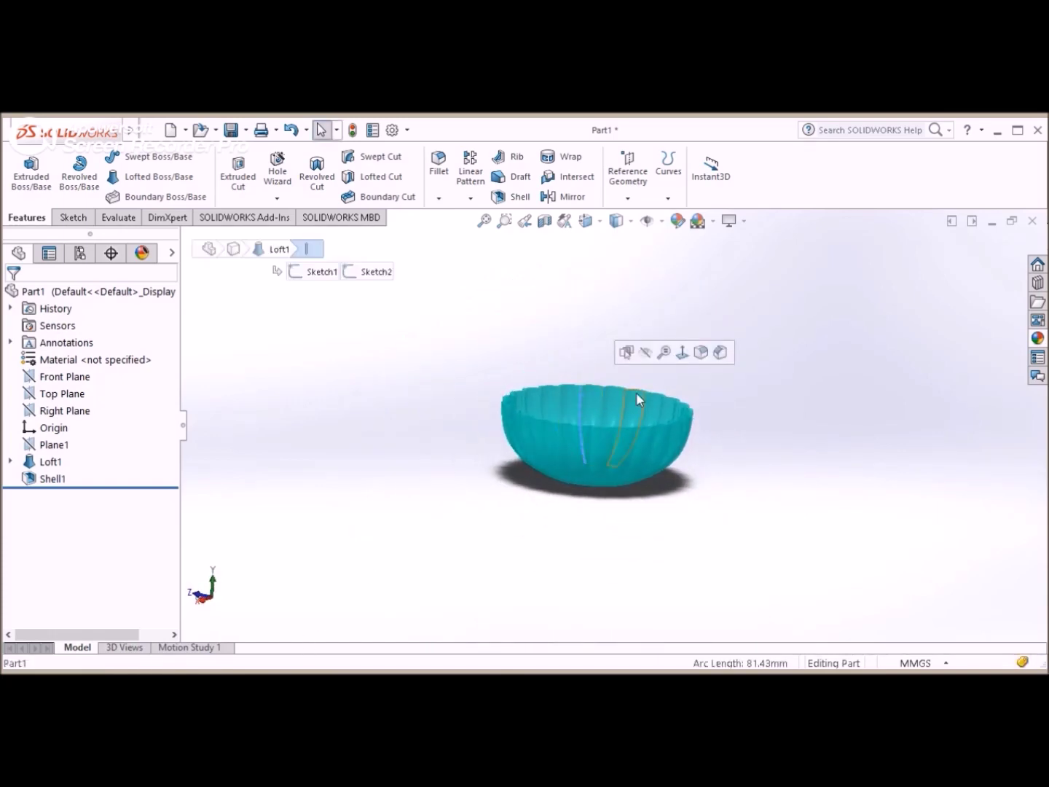
click(602, 351)
scroll(601, 447, up, 2)
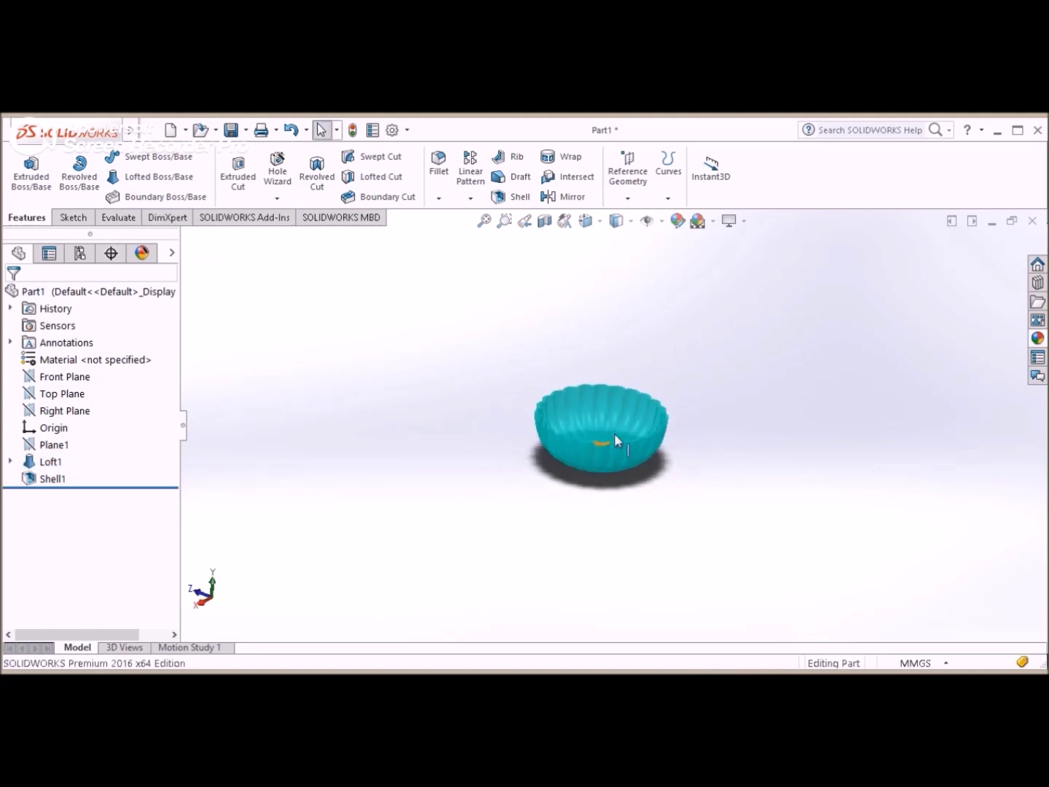
scroll(616, 425, down, 5)
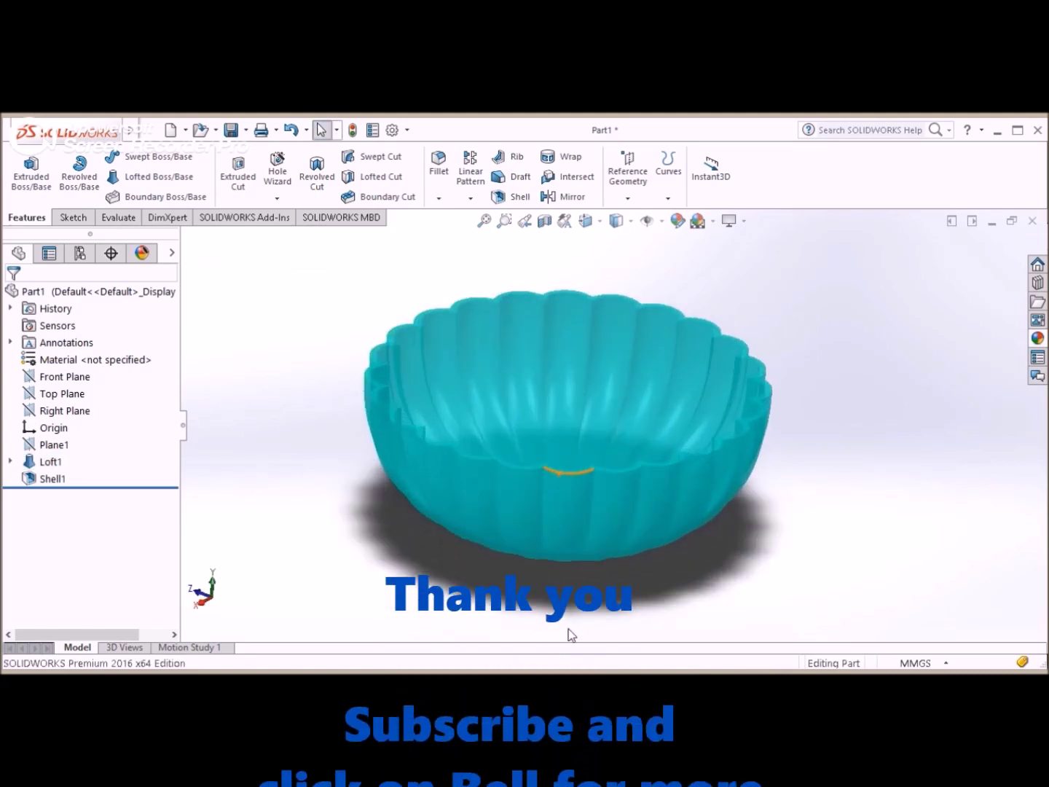